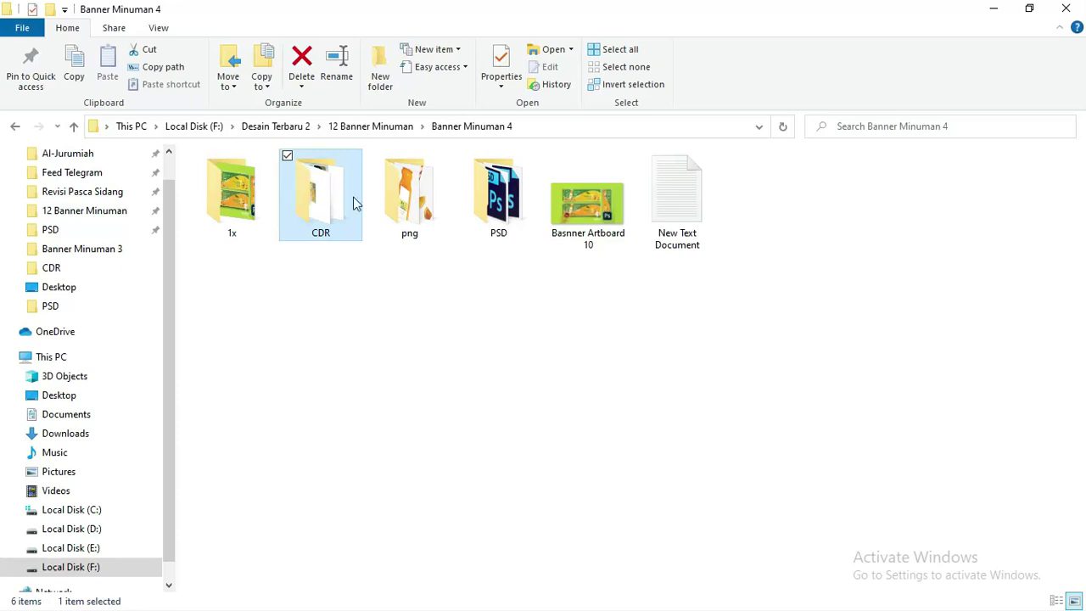
Step: Open the PSD folder of Banner Minuman 4 and select its three Photoshop files, CDR-01 to CDR-03
click(517, 202)
click(346, 188)
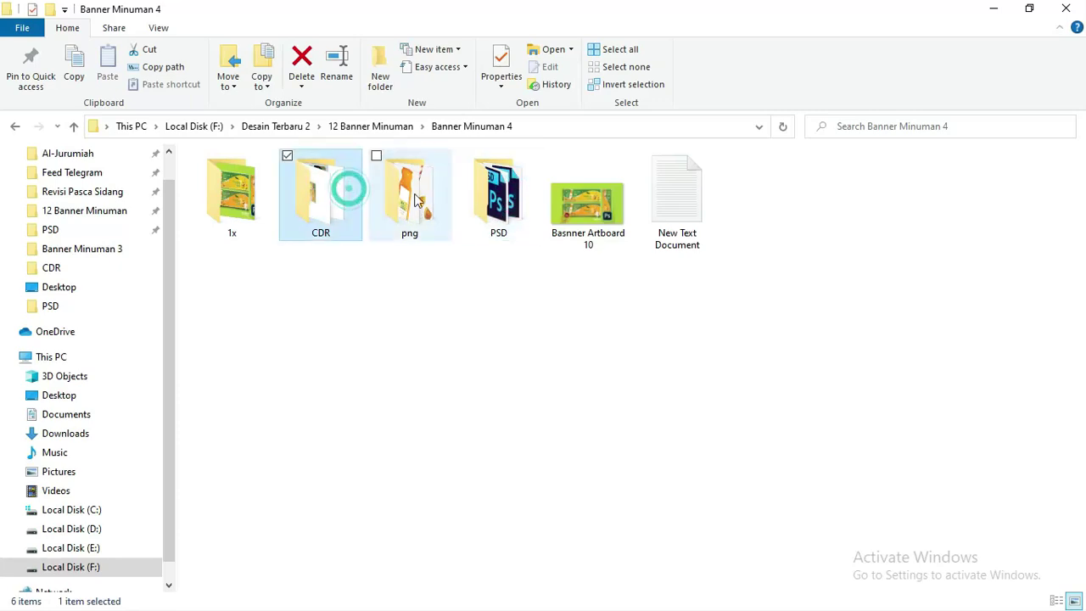
click(506, 208)
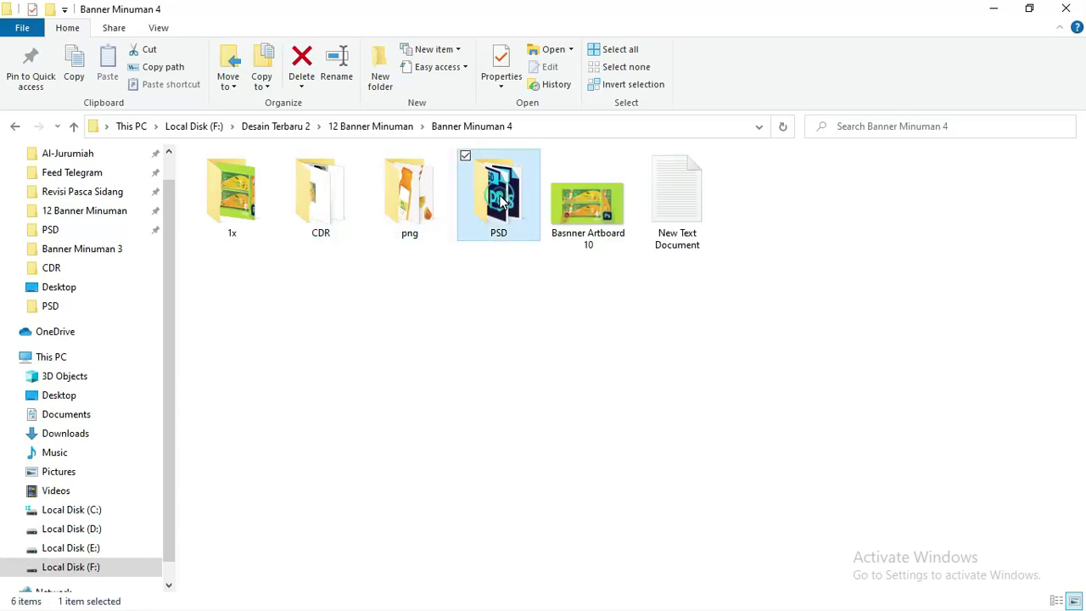
double_click(507, 212)
click(325, 179)
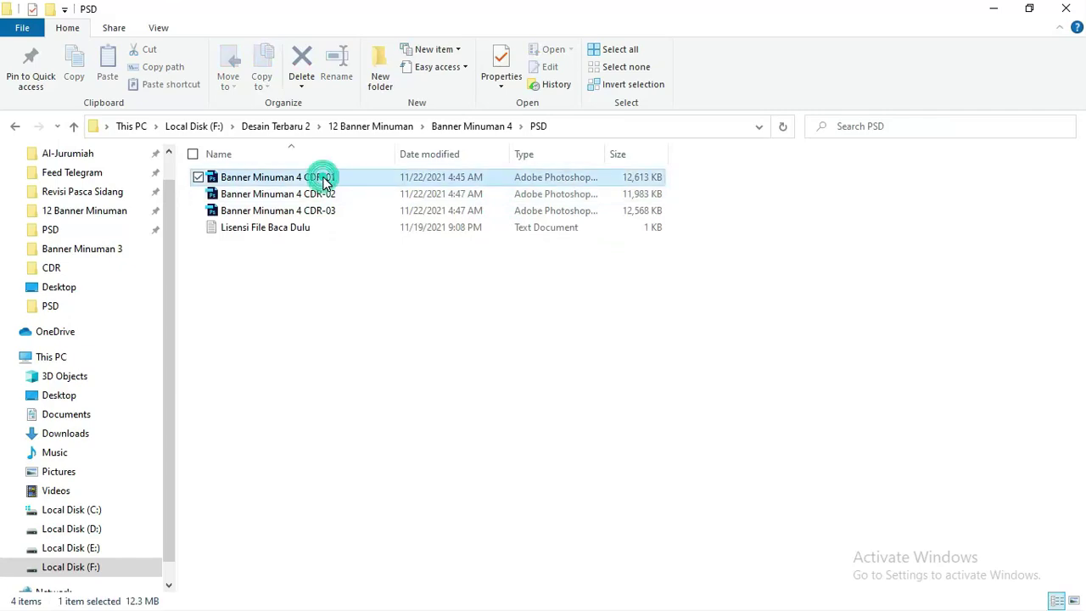
shift+click(323, 210)
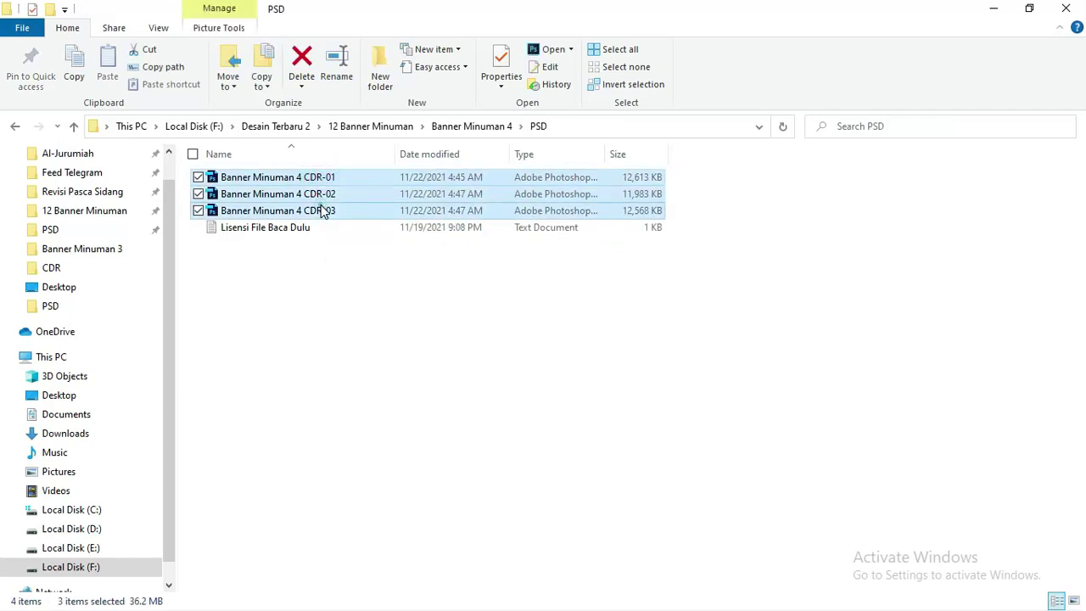
Step: Open the Lisensi File Baca Dulu text file, read the licence terms and close it
double_click(266, 229)
drag(558, 128, 648, 128)
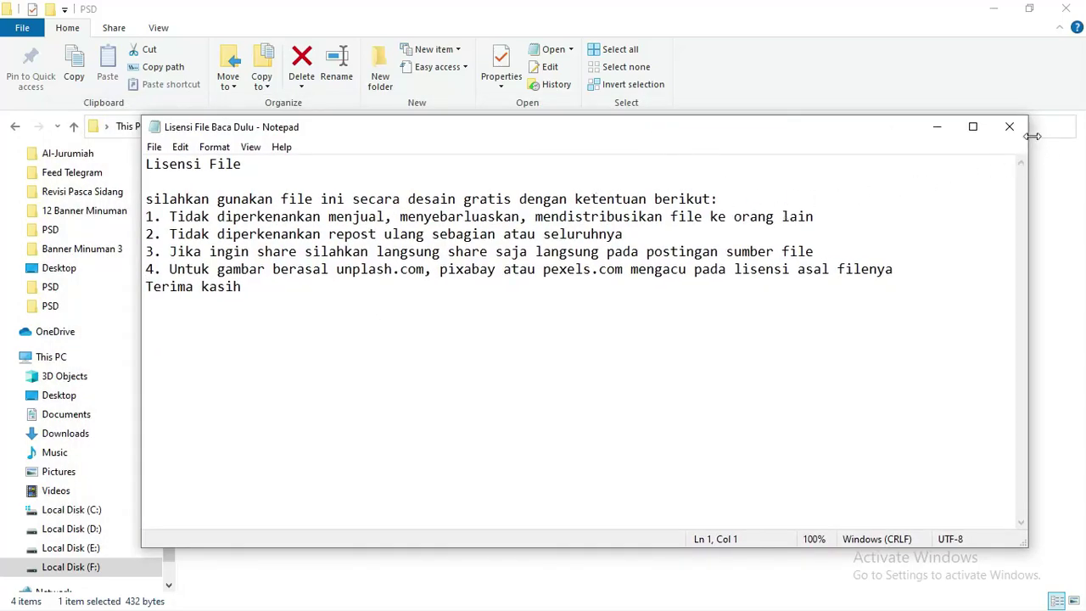
drag(1030, 190, 811, 192)
click(796, 125)
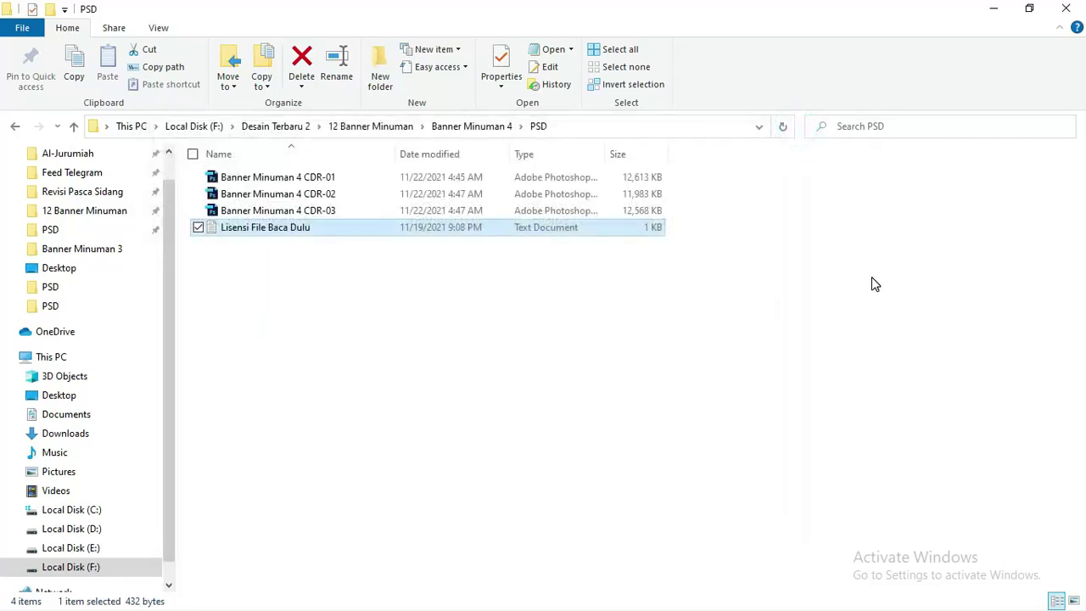
click(874, 283)
Step: Go through the Banner Minuman 4 CDR-01, CDR-02 and CDR-03 files in the PSD folder one by one
click(322, 178)
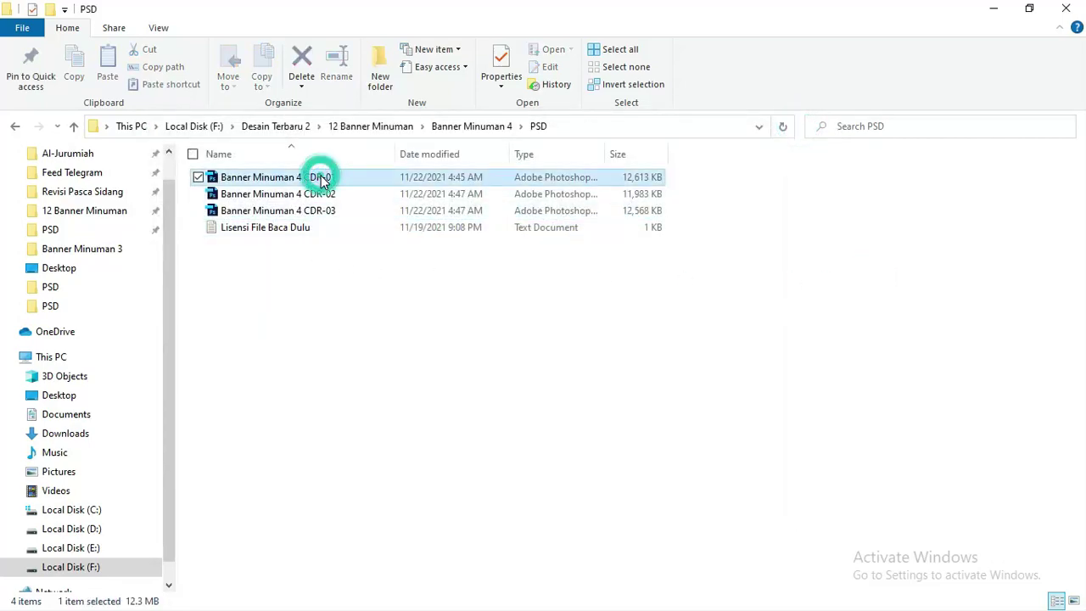
shift+click(323, 212)
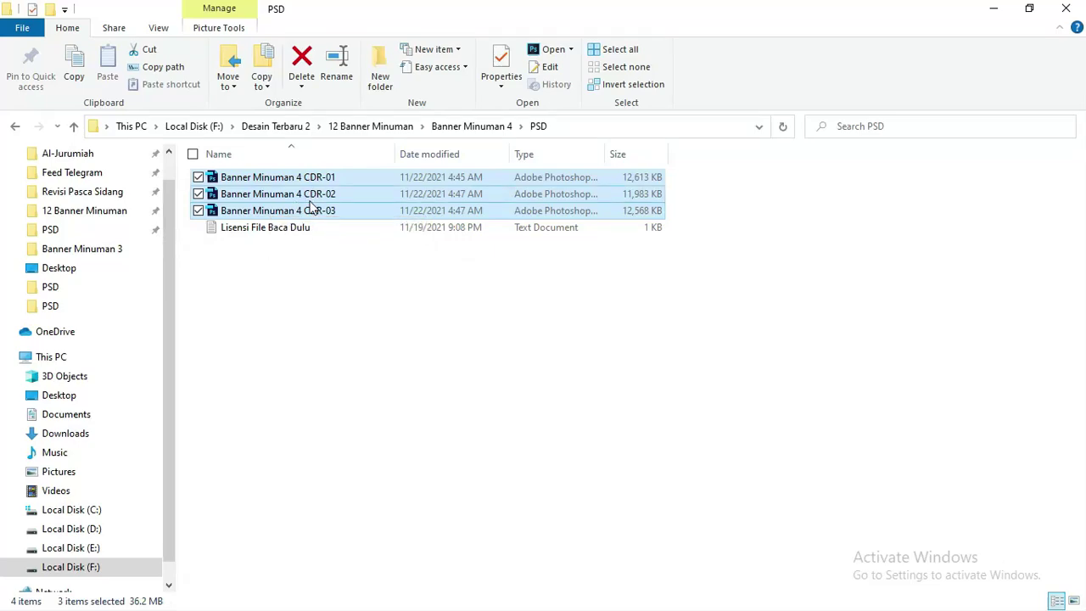
click(340, 264)
click(333, 214)
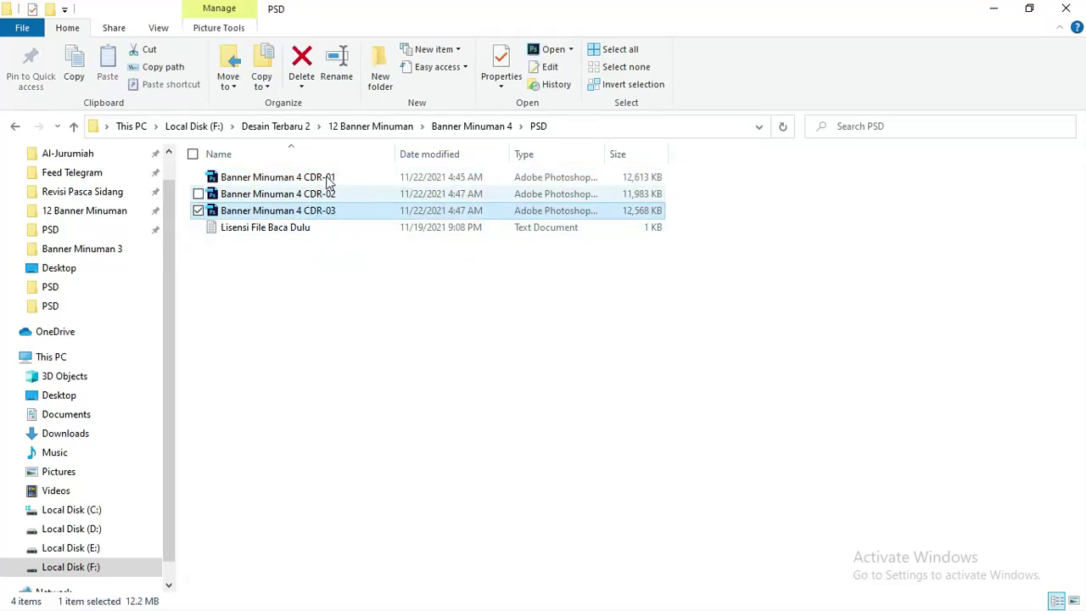
click(316, 195)
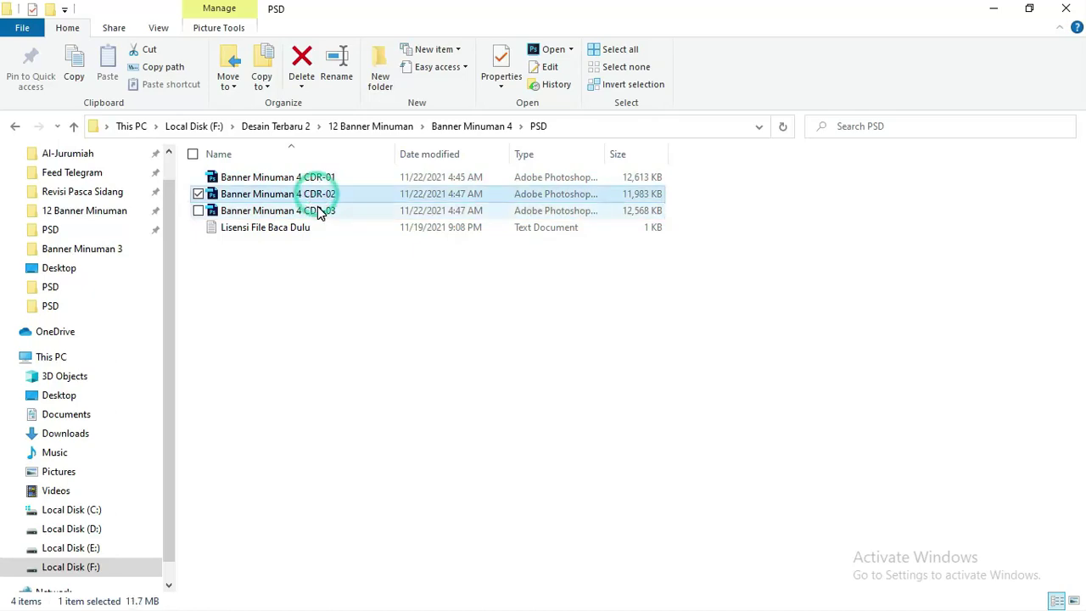
click(315, 209)
click(323, 179)
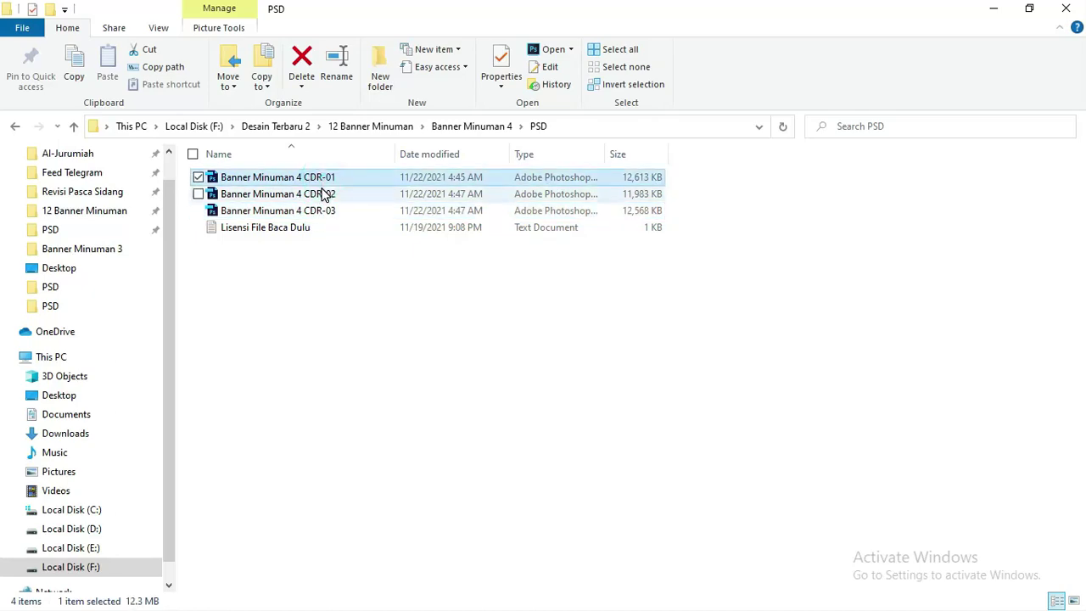
click(322, 193)
click(323, 210)
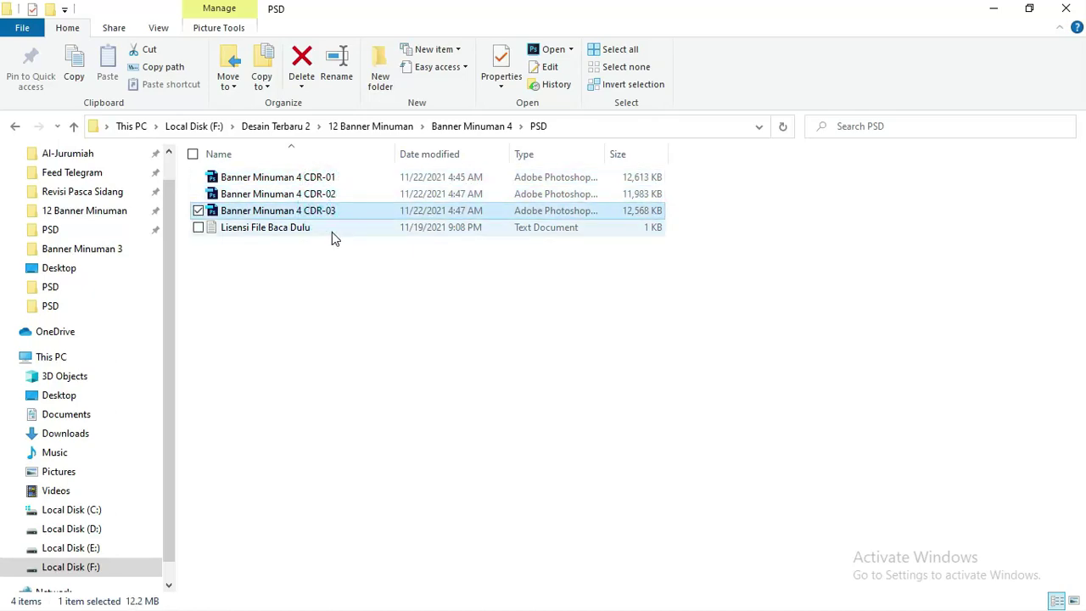
Step: Switch to Photoshop and view the open CDR-02, CDR-03 and CDR-01 banner documents in turn
key(alt+Tab)
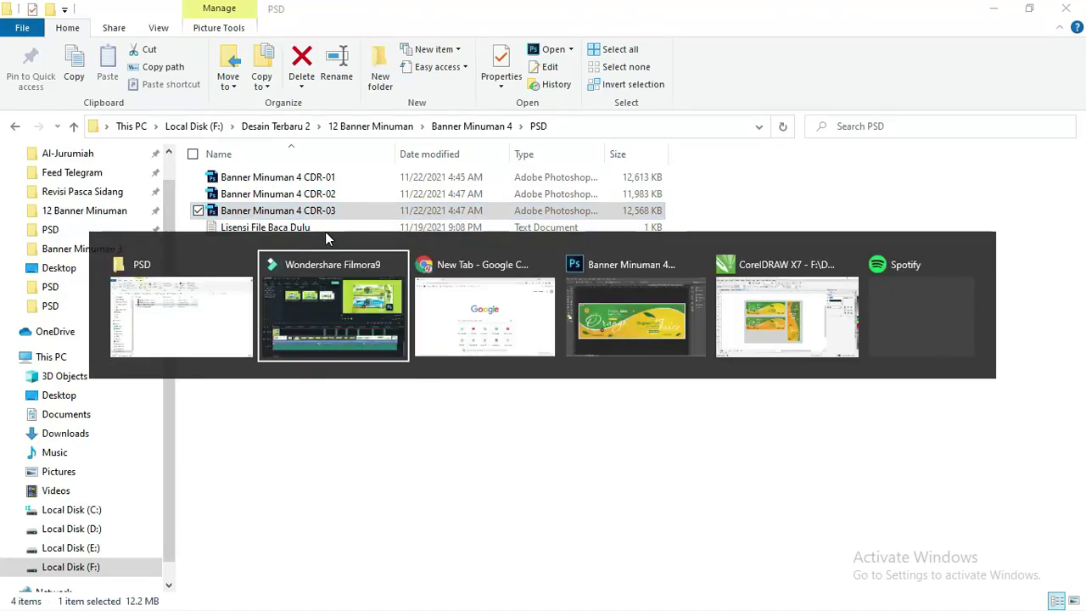
key(alt+Tab)
key(alt+Tab)
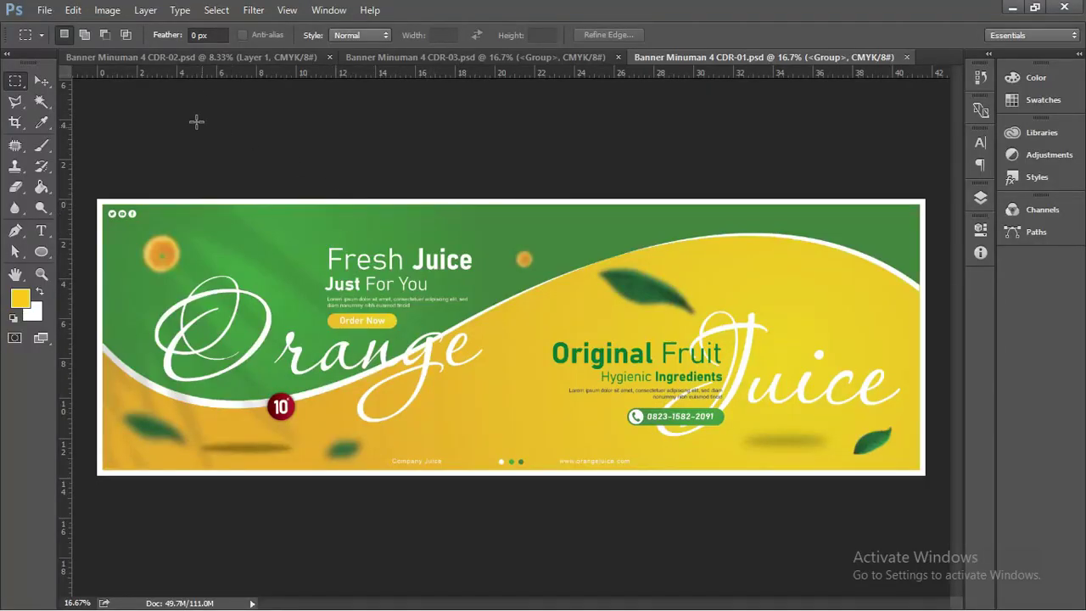
click(198, 62)
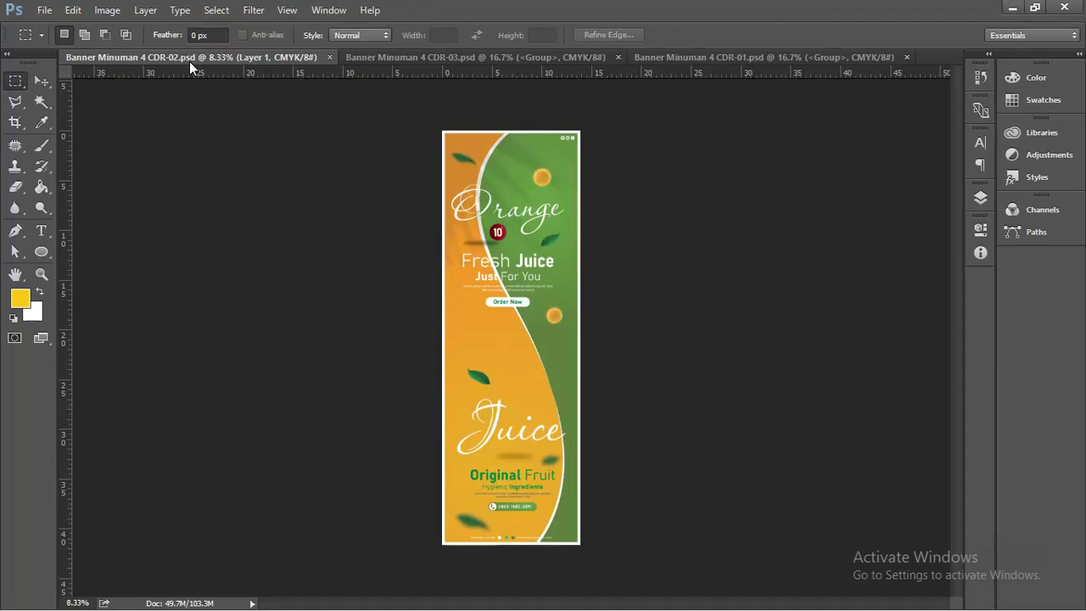
click(434, 58)
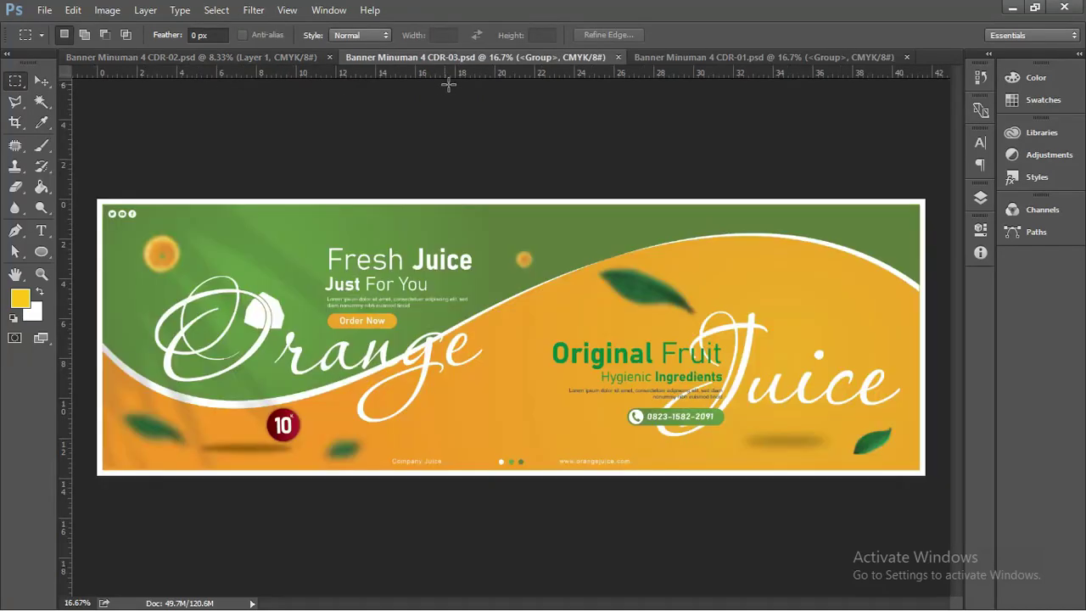
click(680, 57)
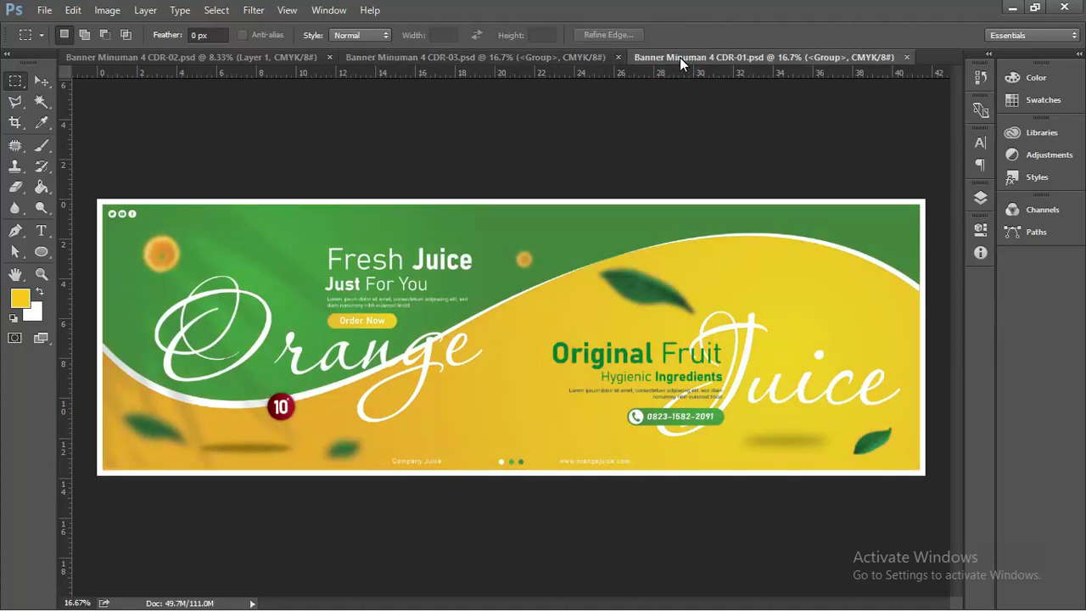
Step: Compare the CDR-03 banner design with the CDR-02 and CDR-01 versions
click(461, 60)
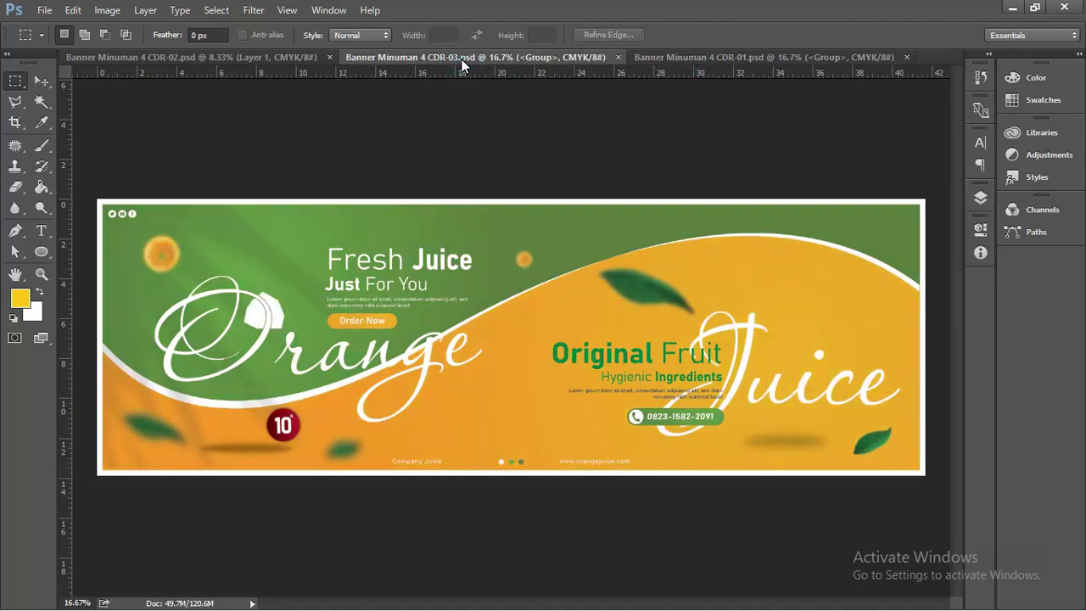
click(266, 62)
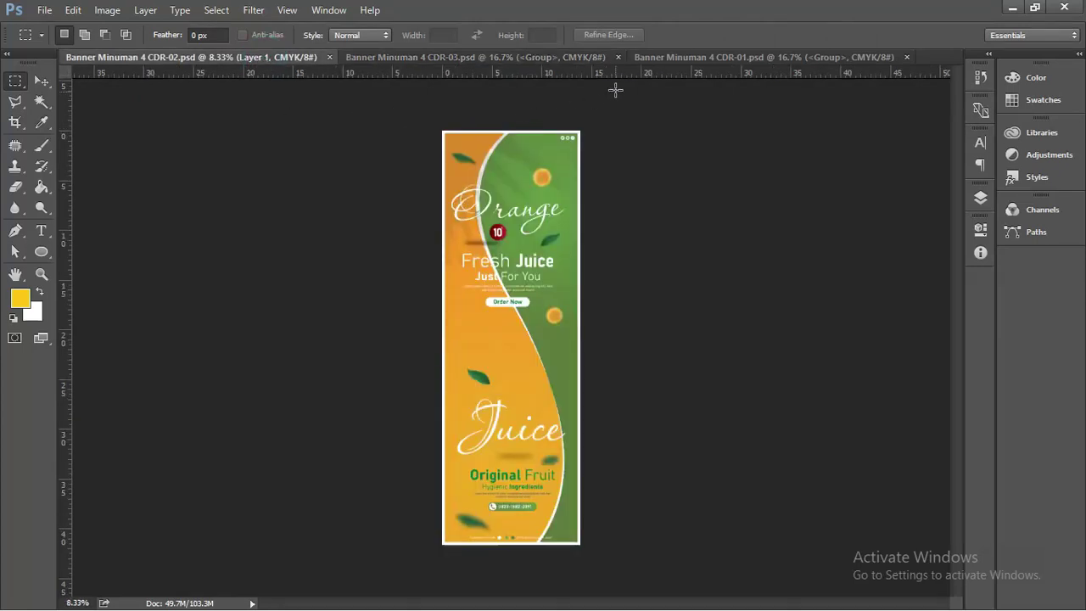
click(574, 56)
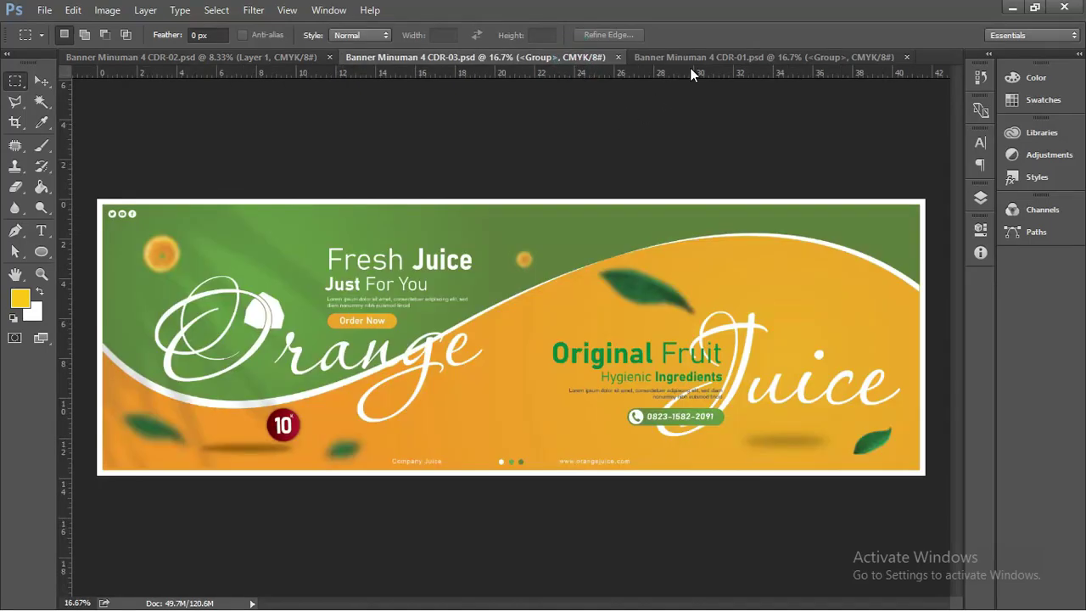
click(692, 57)
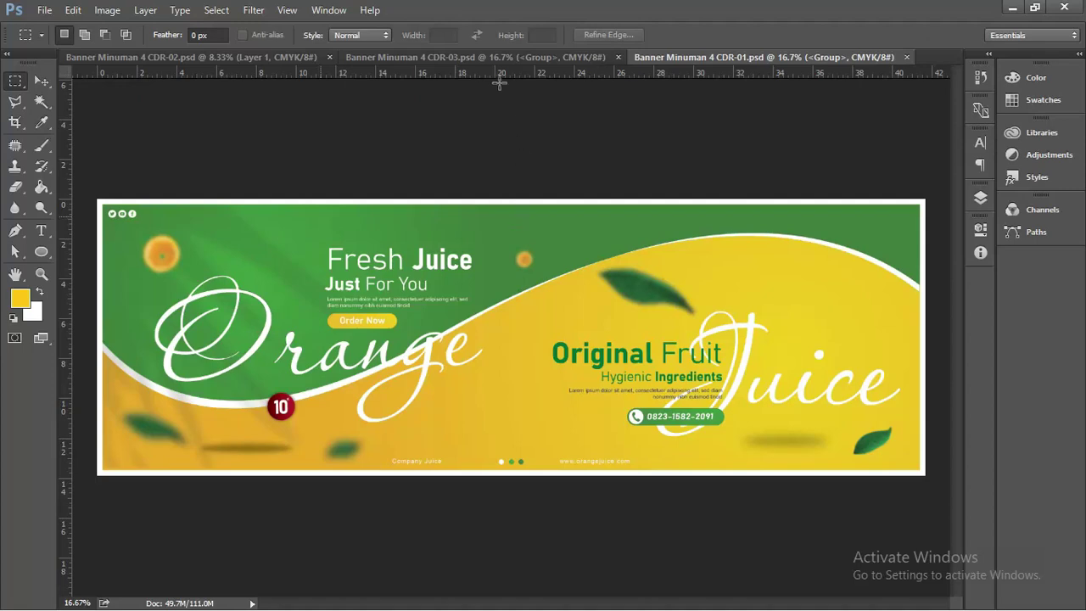
click(489, 56)
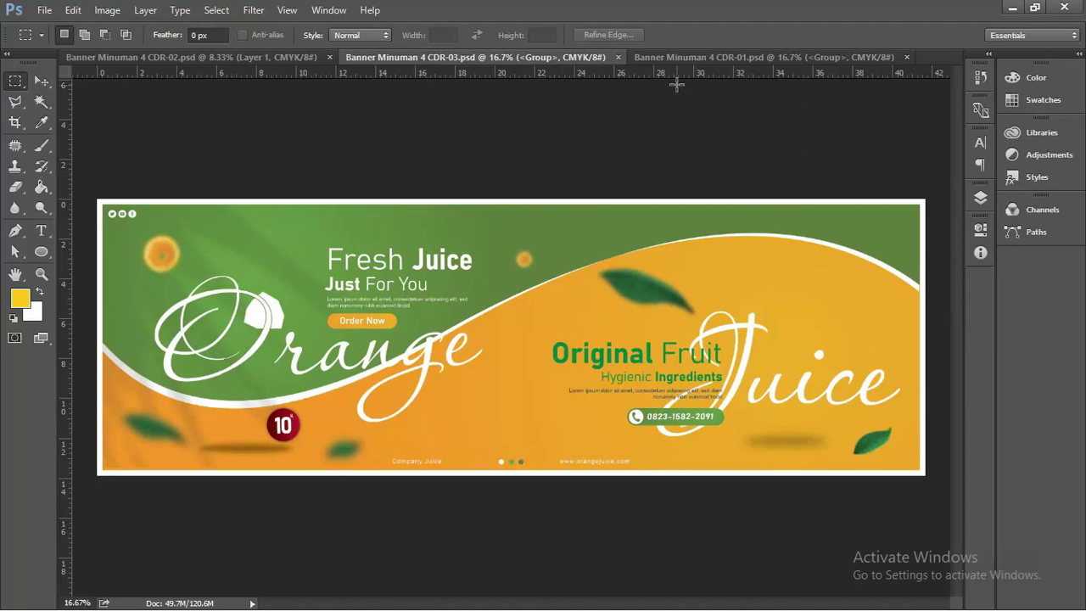
click(684, 58)
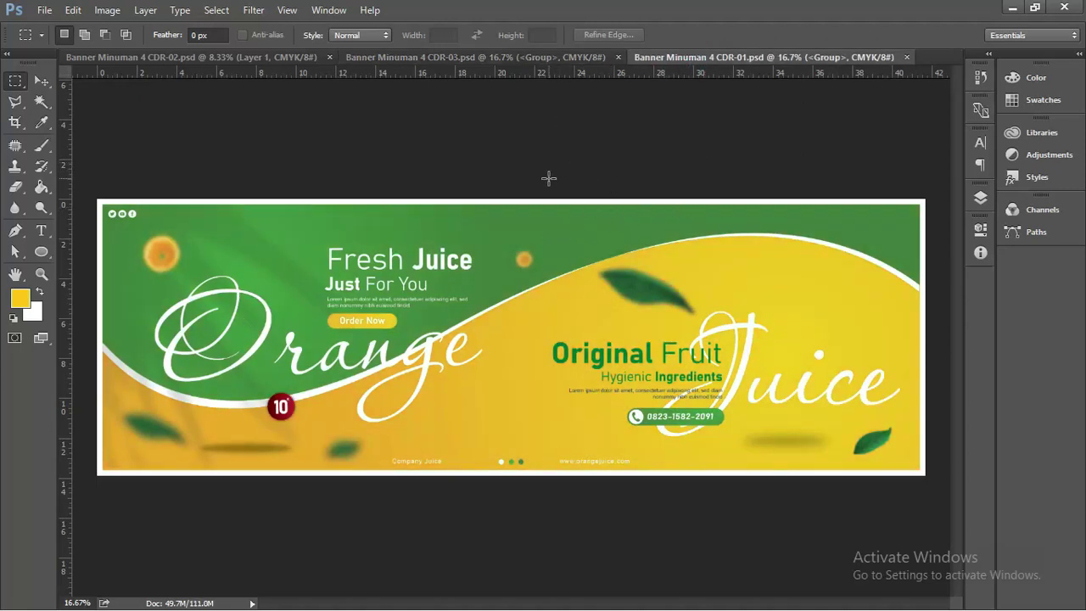
click(478, 57)
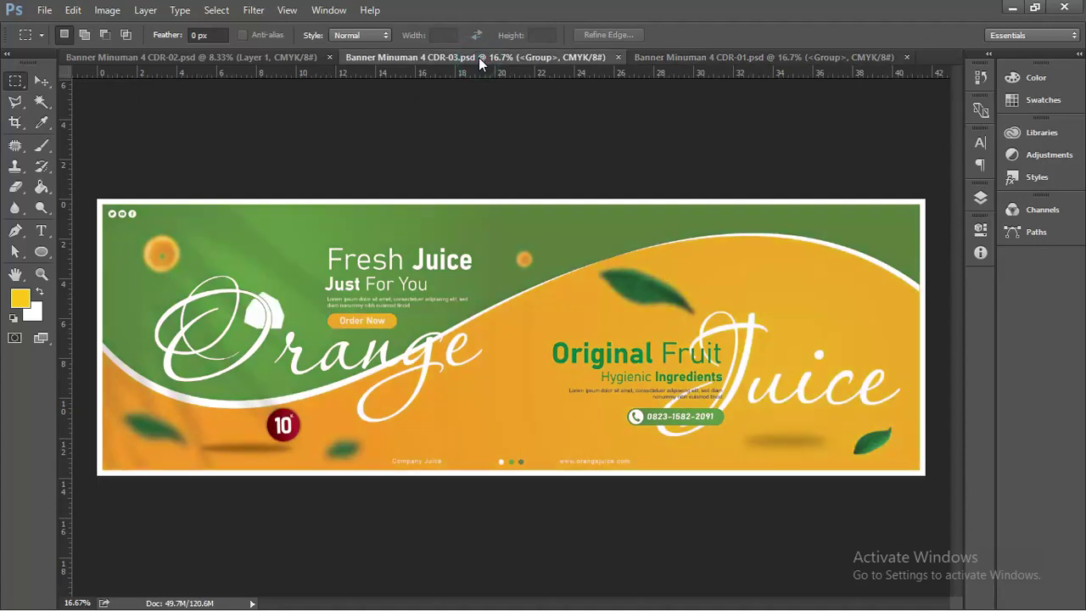
click(659, 59)
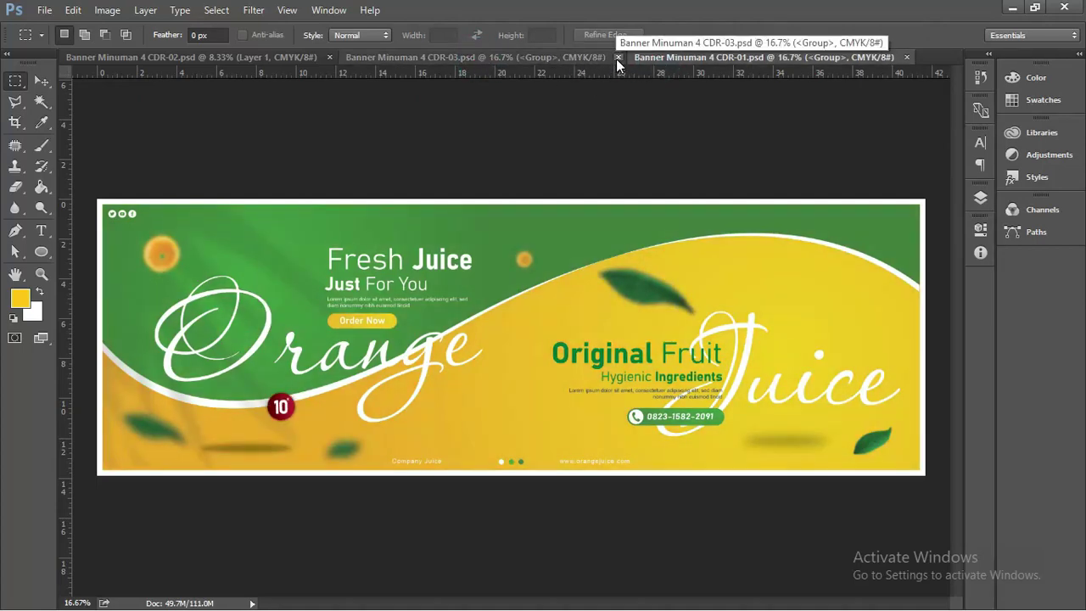
Step: Close the CDR-03 document and deselect the footer group in the CDR-01 banner with the Move tool
click(617, 57)
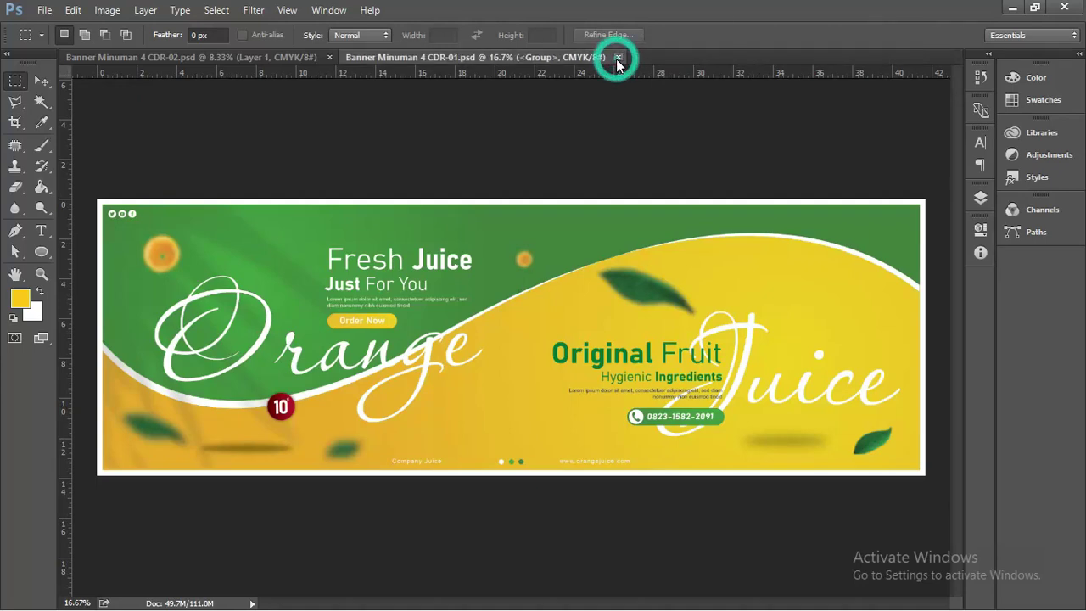
click(42, 80)
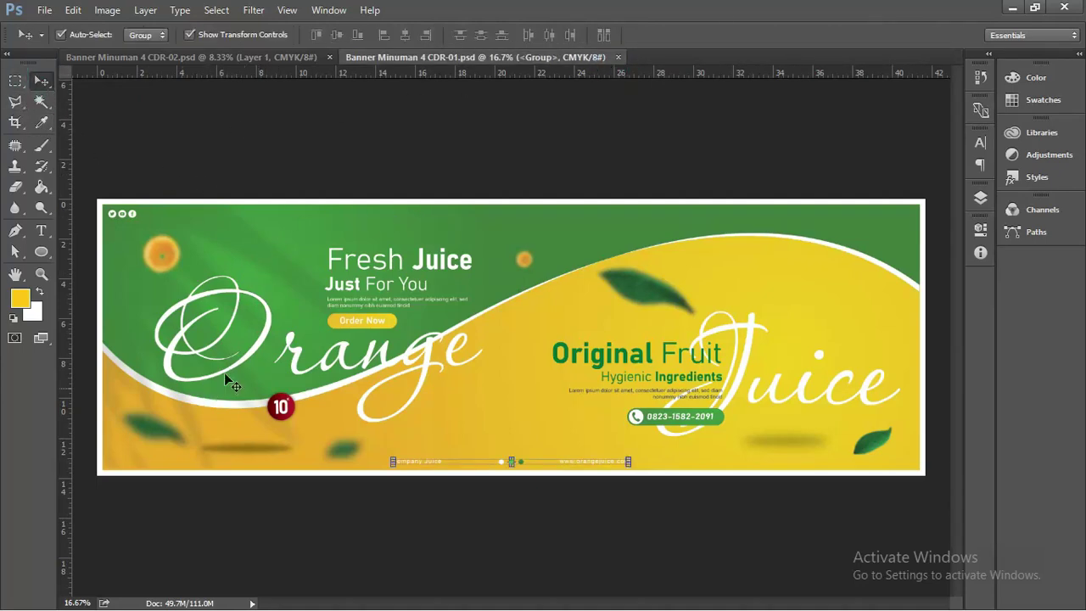
click(539, 194)
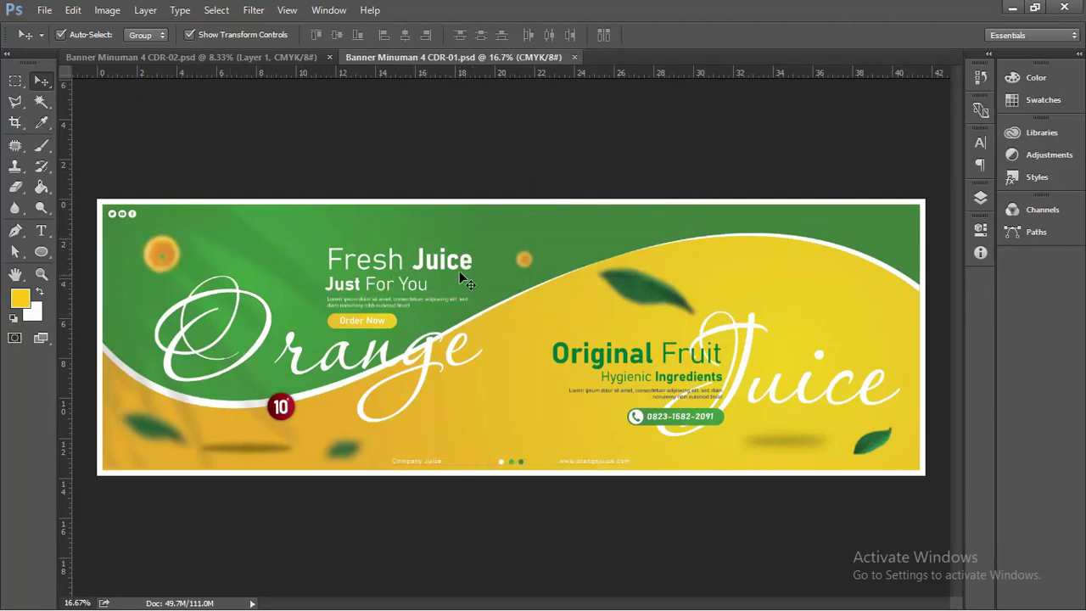
Step: Select the "Fresh Juice" heading text in the CDR-01 banner
alt+scroll(456, 305, up, 4)
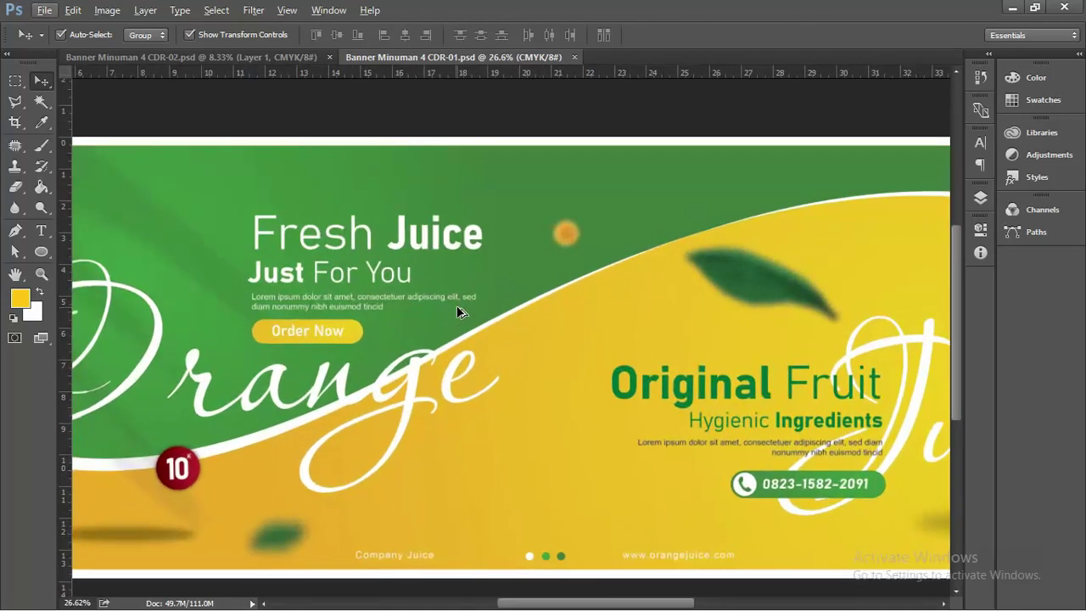
drag(375, 223, 279, 255)
click(327, 260)
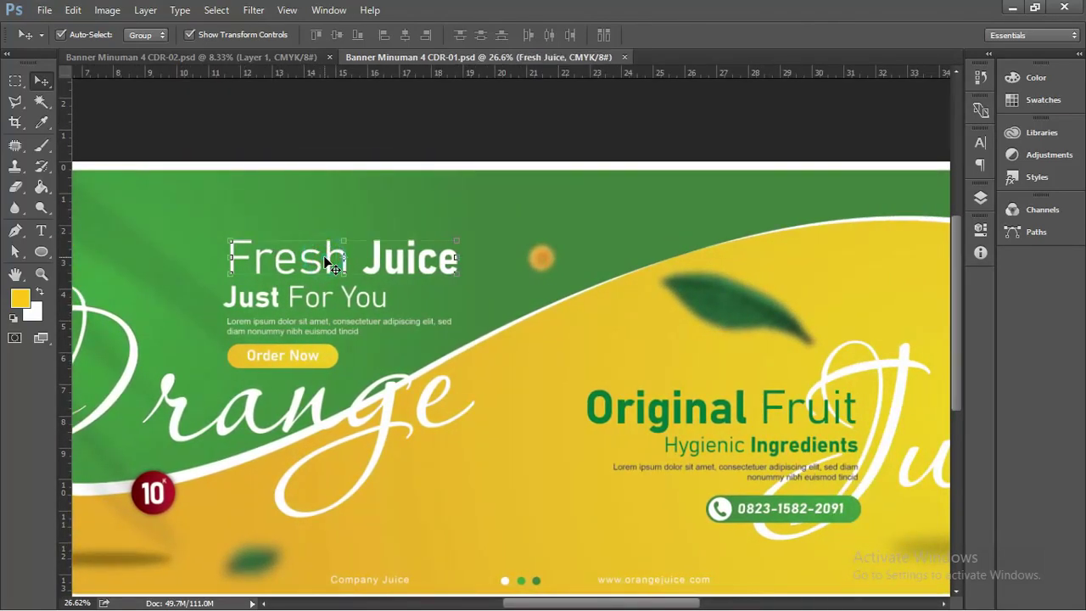
Step: Try to edit the "Fresh Juice" heading with the Type tool, decline the font substitution and return to the Move tool
click(43, 231)
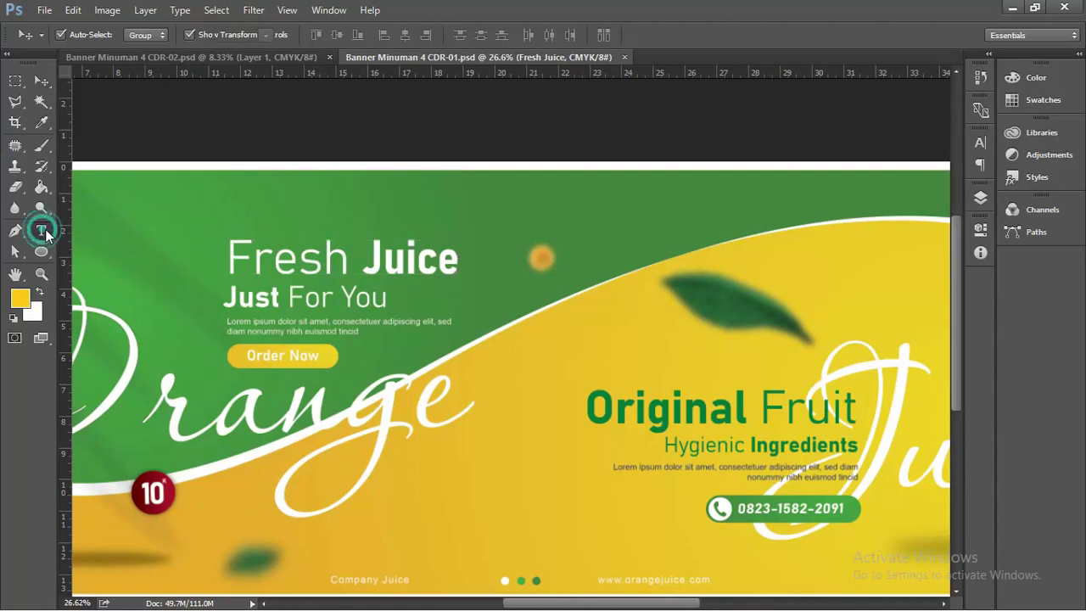
click(310, 268)
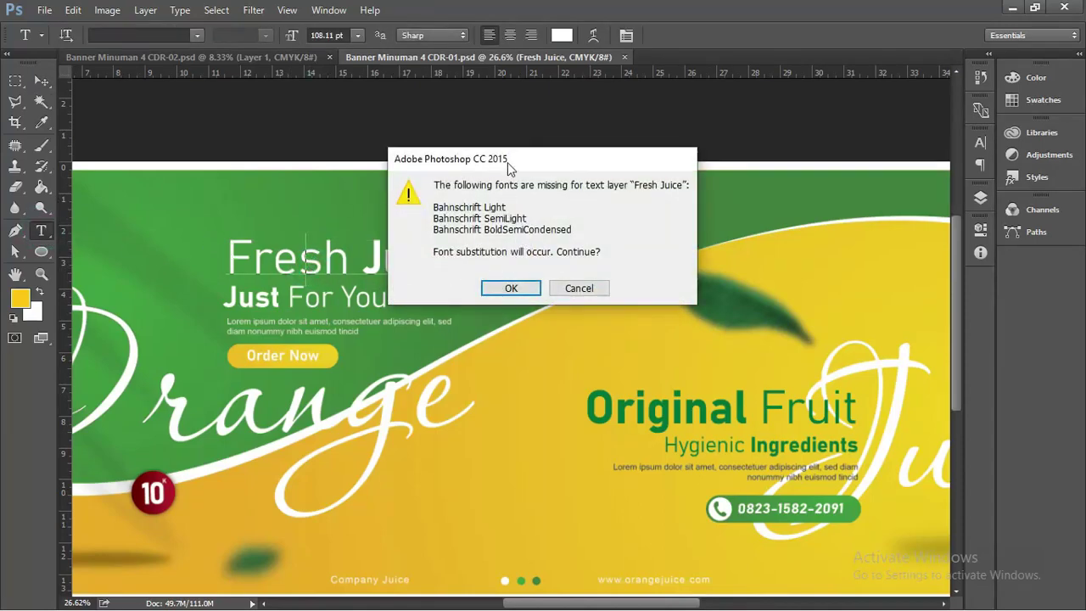
drag(514, 162, 459, 141)
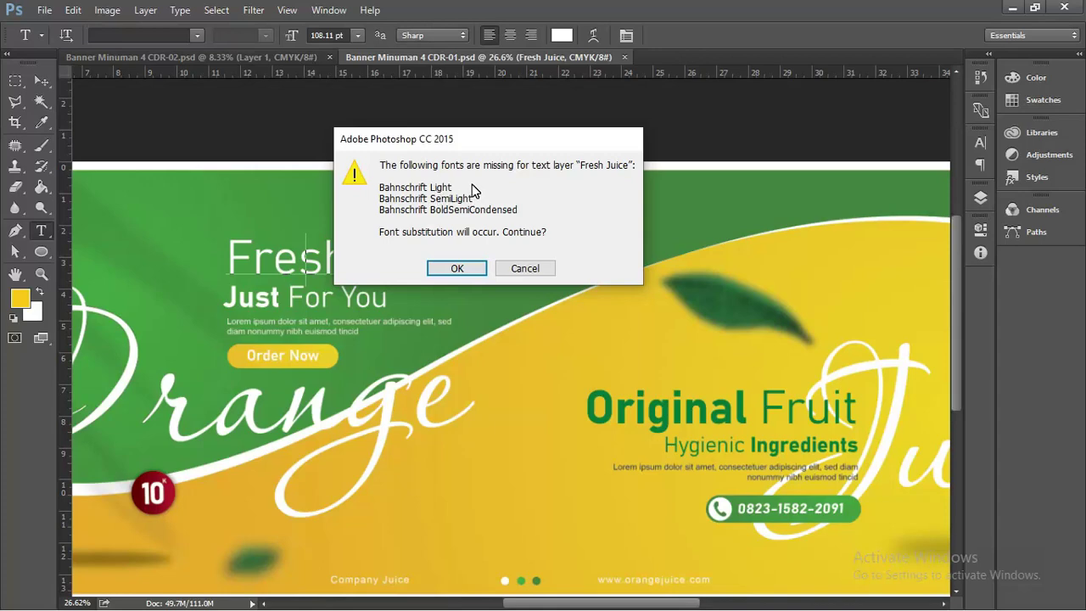
click(525, 268)
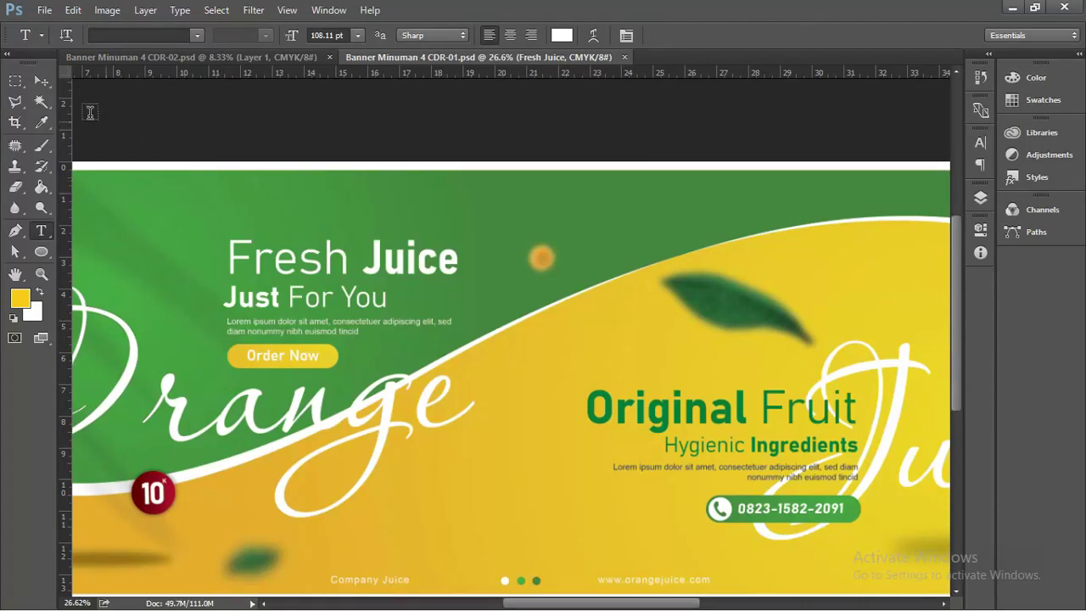
click(40, 81)
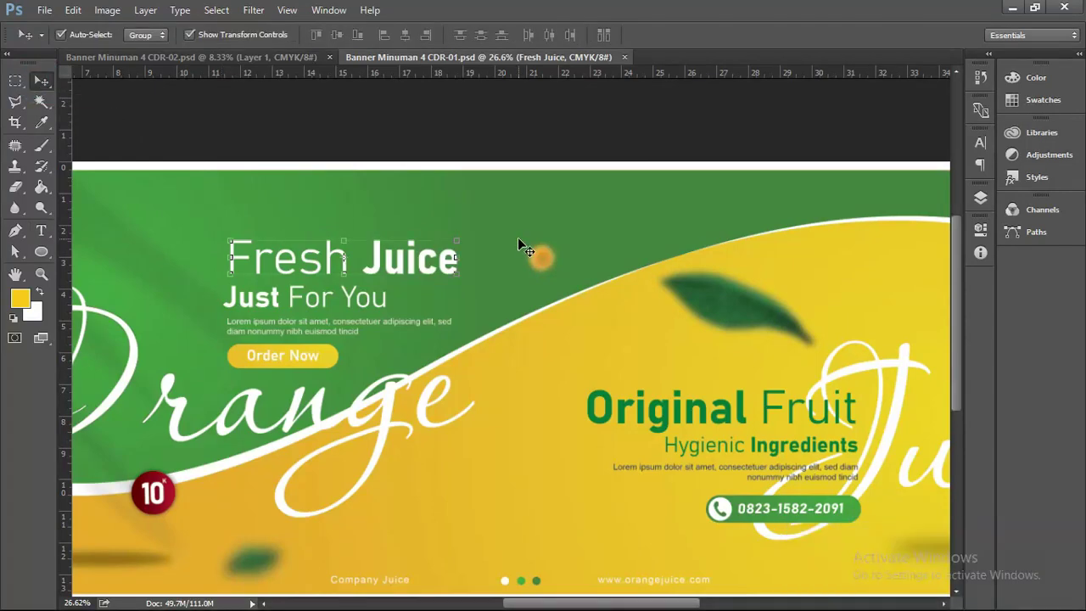
Step: Switch to the browser and examine which company and Windows version supply the Bahnschrift font on the freefonts.io page
key(alt+Tab)
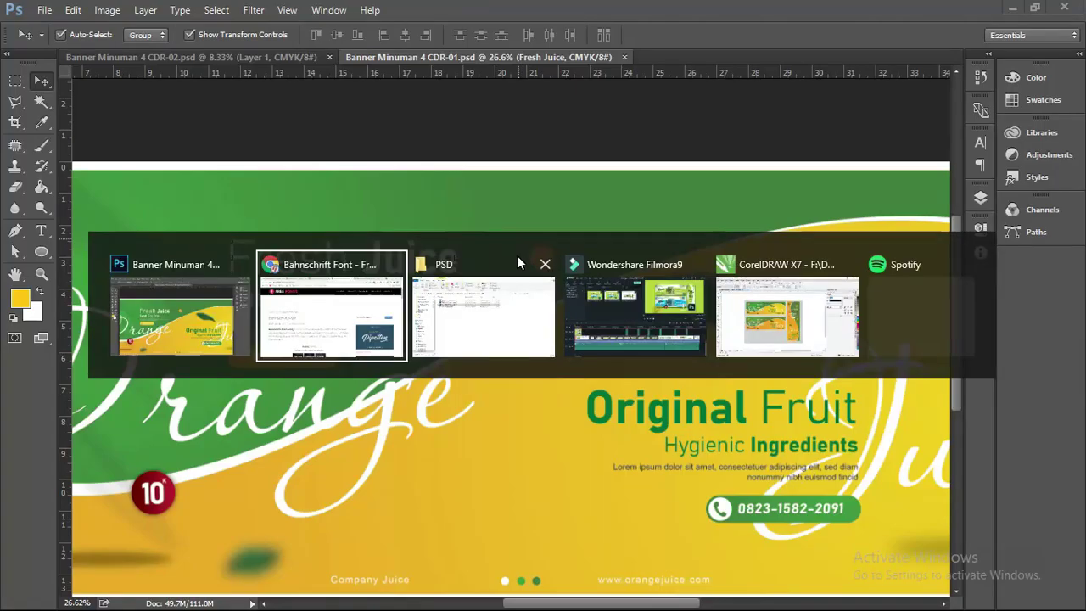
scroll(470, 293, down, 2)
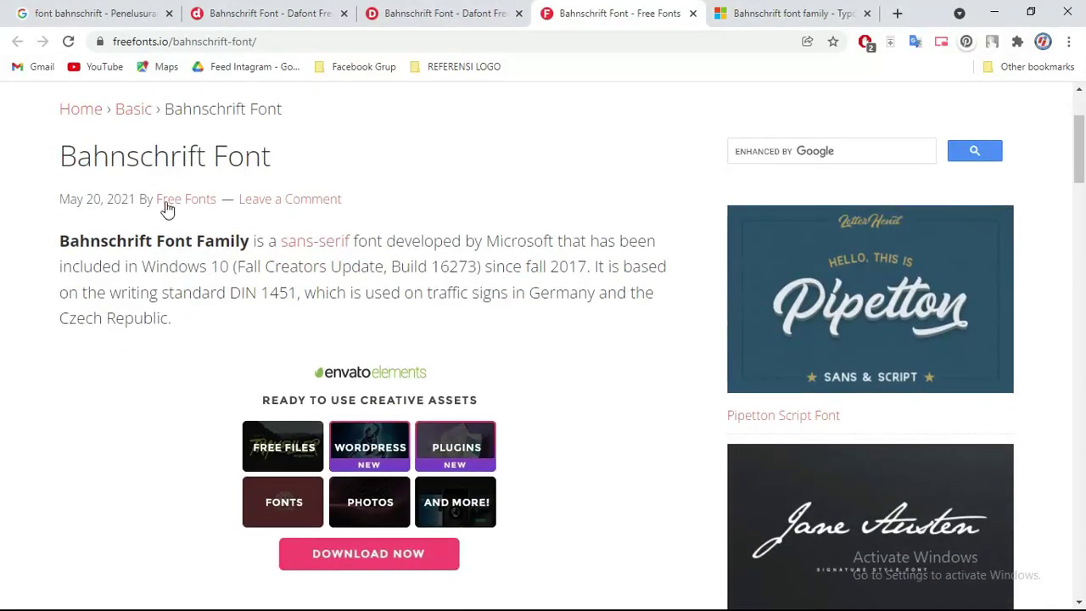
scroll(333, 212, down, 1)
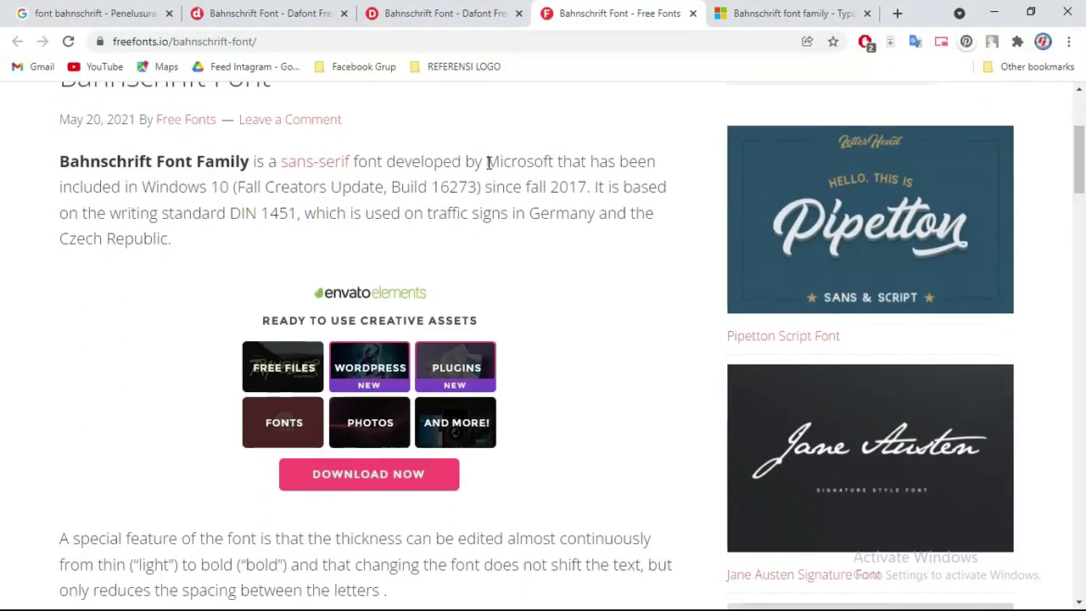
drag(483, 162, 138, 193)
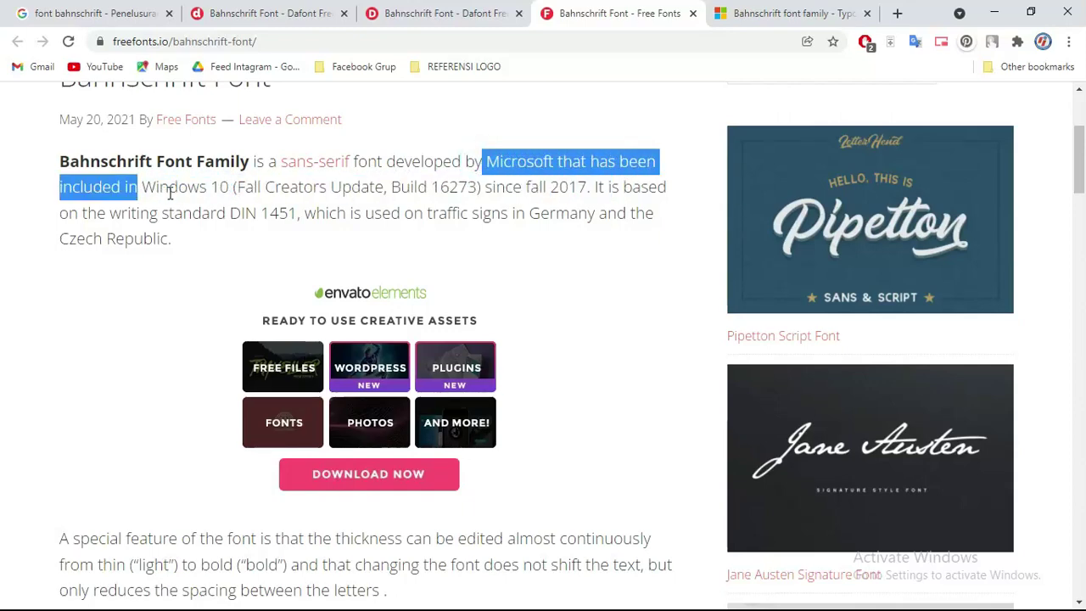
drag(231, 187, 141, 187)
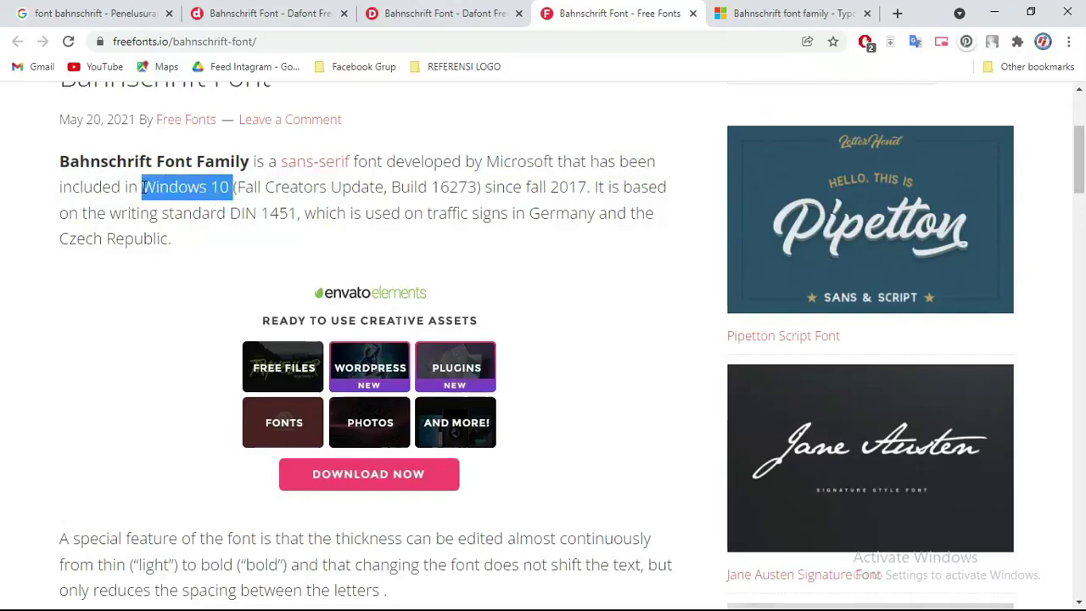
Step: Examine the Microsoft documentation page for the Bahnschrift font family down to the products that supply the font
click(773, 12)
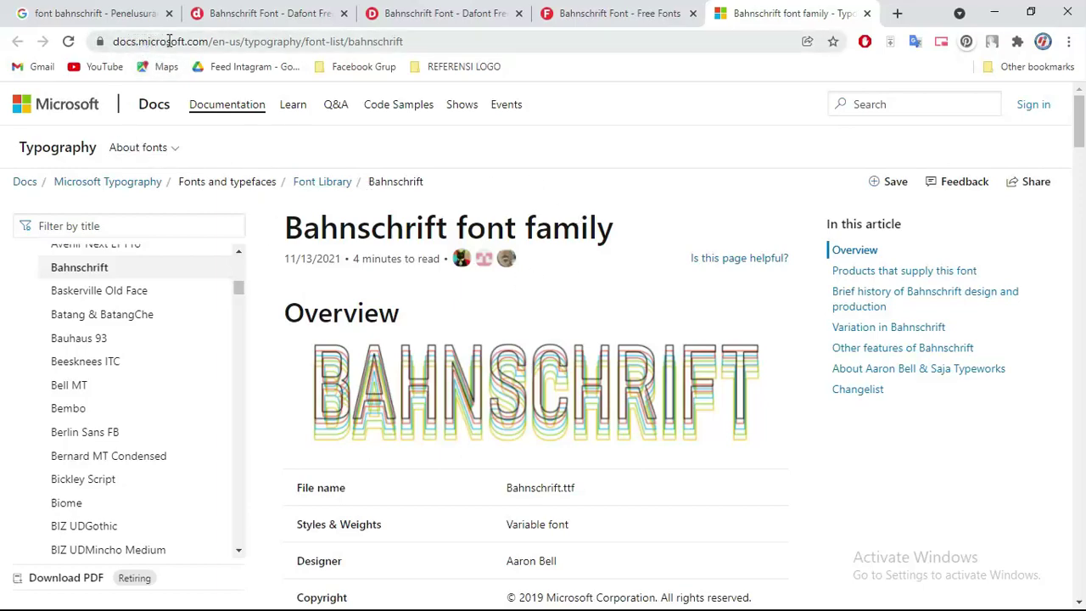
scroll(500, 311, down, 2)
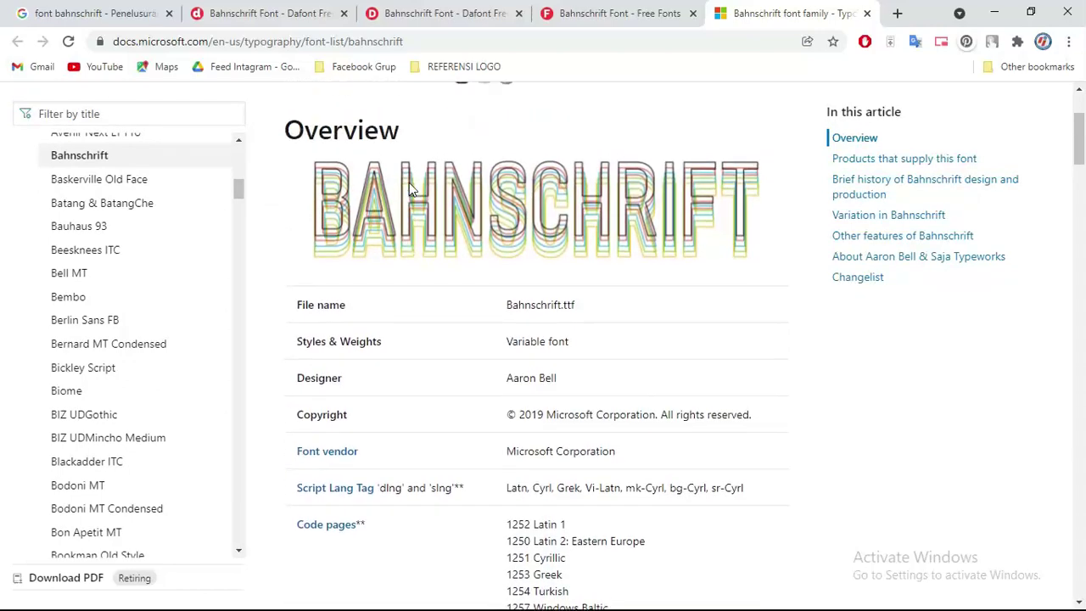
scroll(409, 187, up, 1)
scroll(418, 259, down, 6)
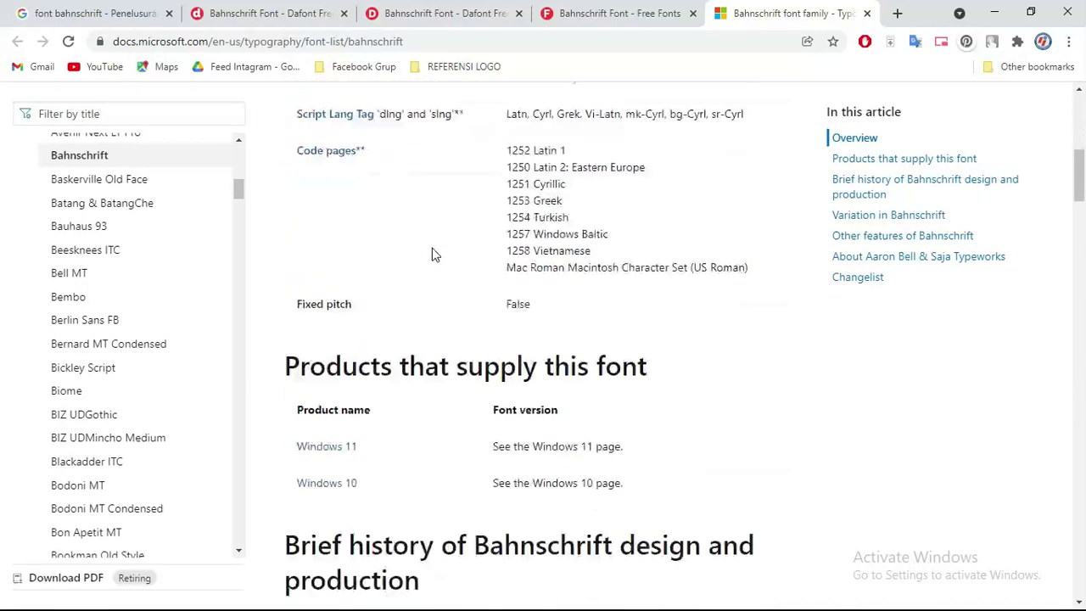
scroll(571, 289, down, 2)
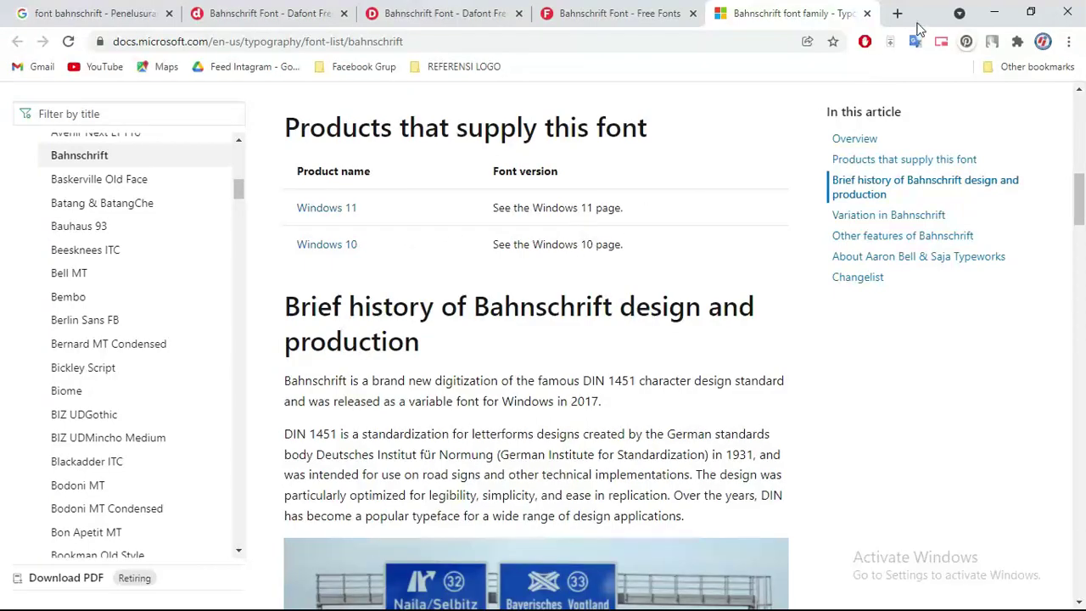
Step: Return to the CDR-01 banner in Photoshop and clear the layer selection with the whole banner in view
key(alt+Tab)
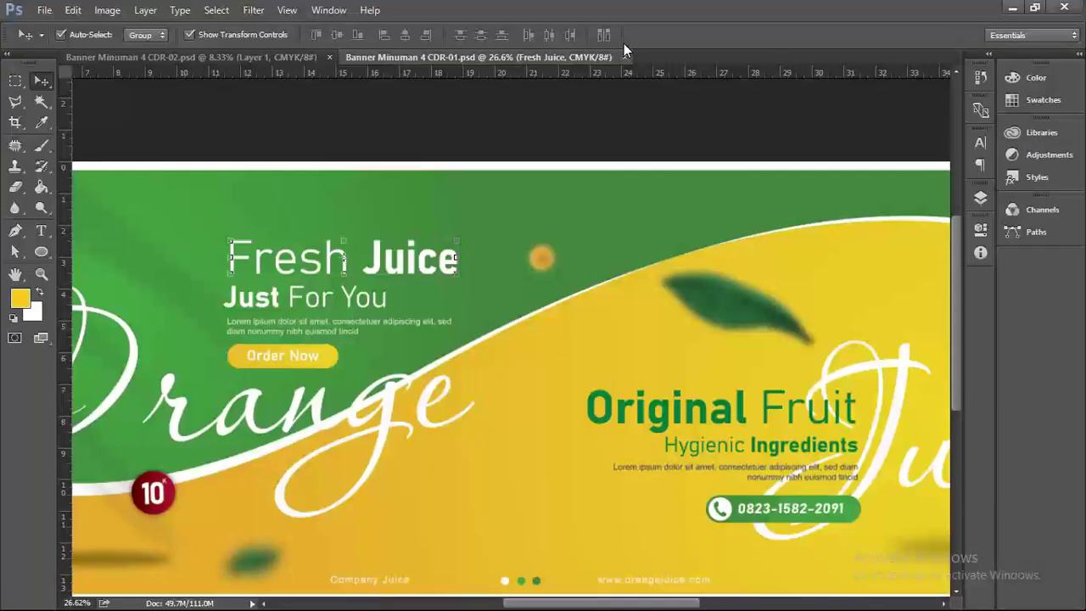
click(620, 228)
scroll(620, 225, right, 2)
scroll(620, 225, down, 2)
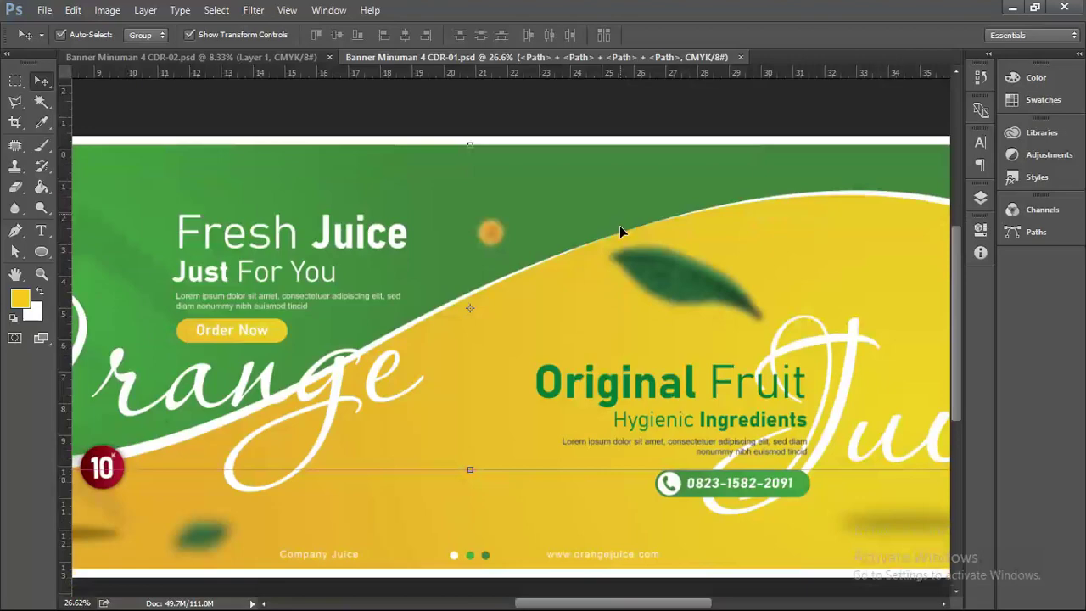
alt+scroll(624, 219, down, 3)
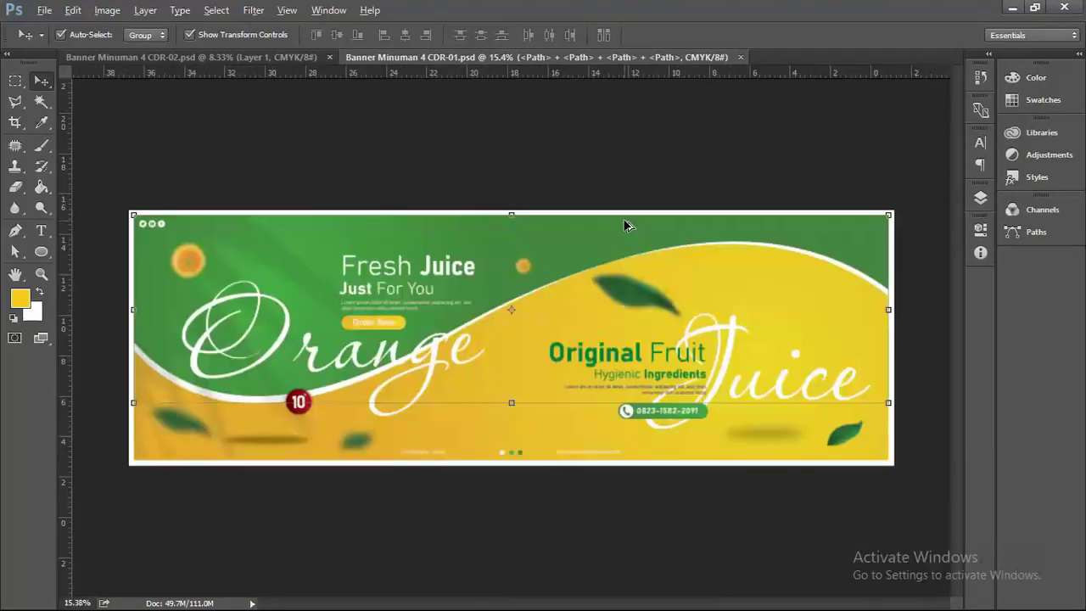
click(637, 162)
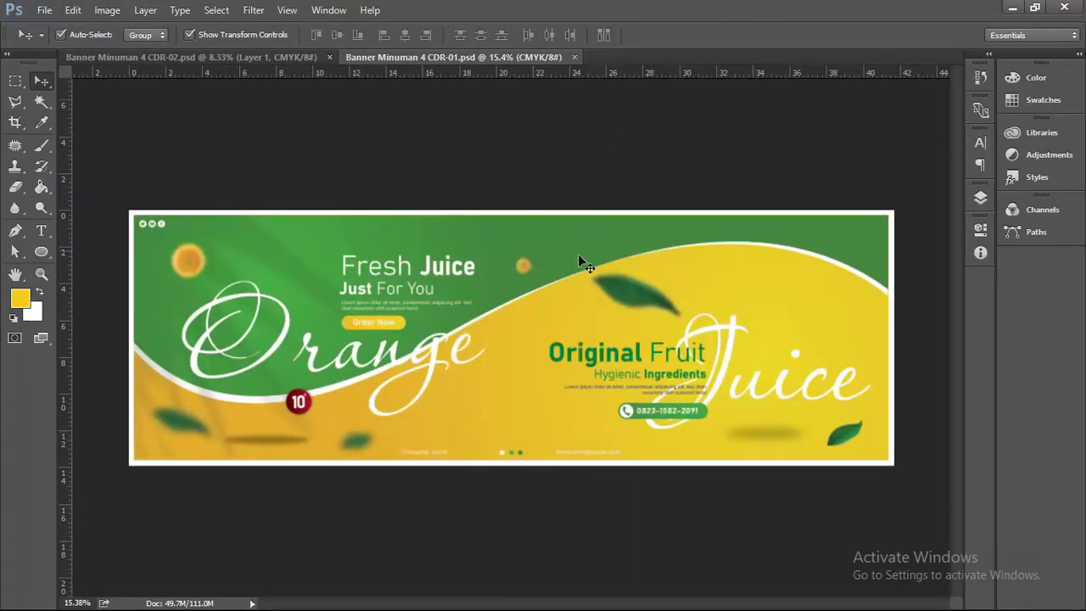
Step: Add a Hue/Saturation adjustment layer above the "Original Fruit" text layer and shift the hue so the yellow background turns lime green
click(598, 358)
alt+scroll(741, 389, up, 2)
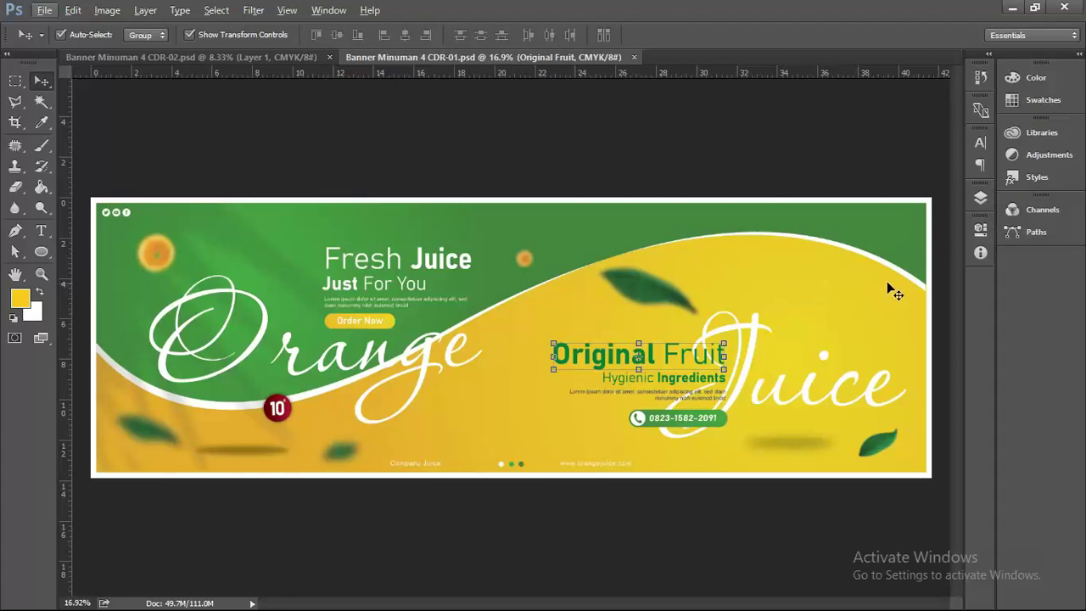
click(985, 201)
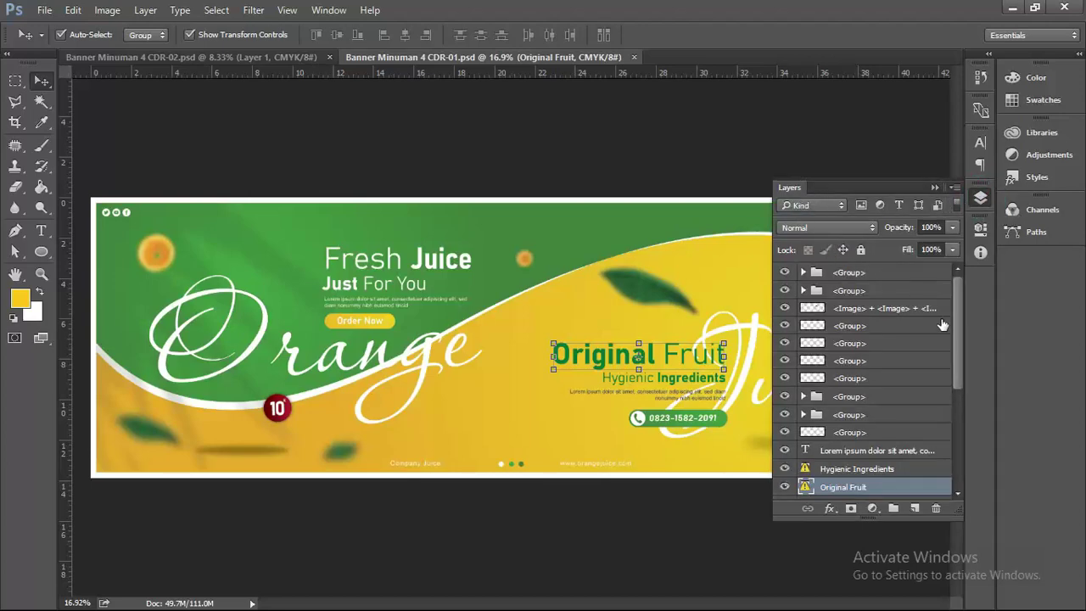
click(873, 509)
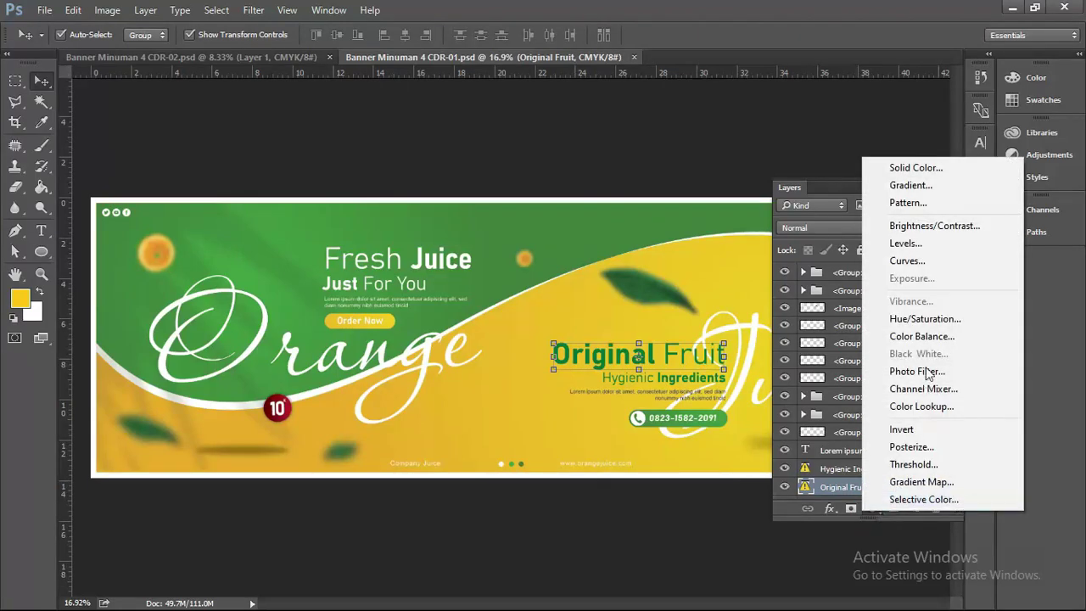
click(923, 318)
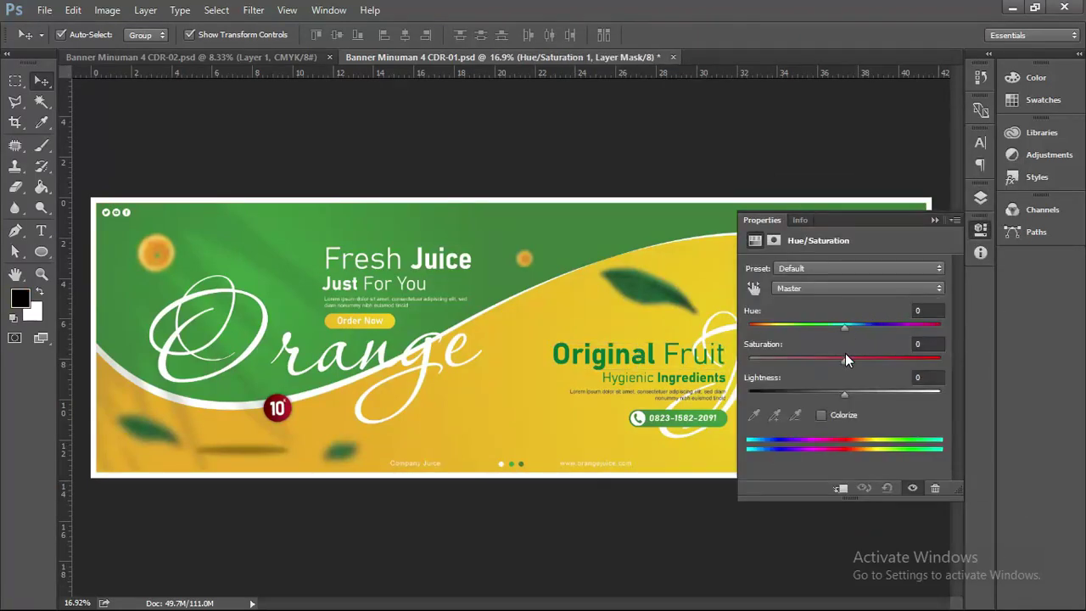
drag(845, 326, 882, 331)
click(934, 221)
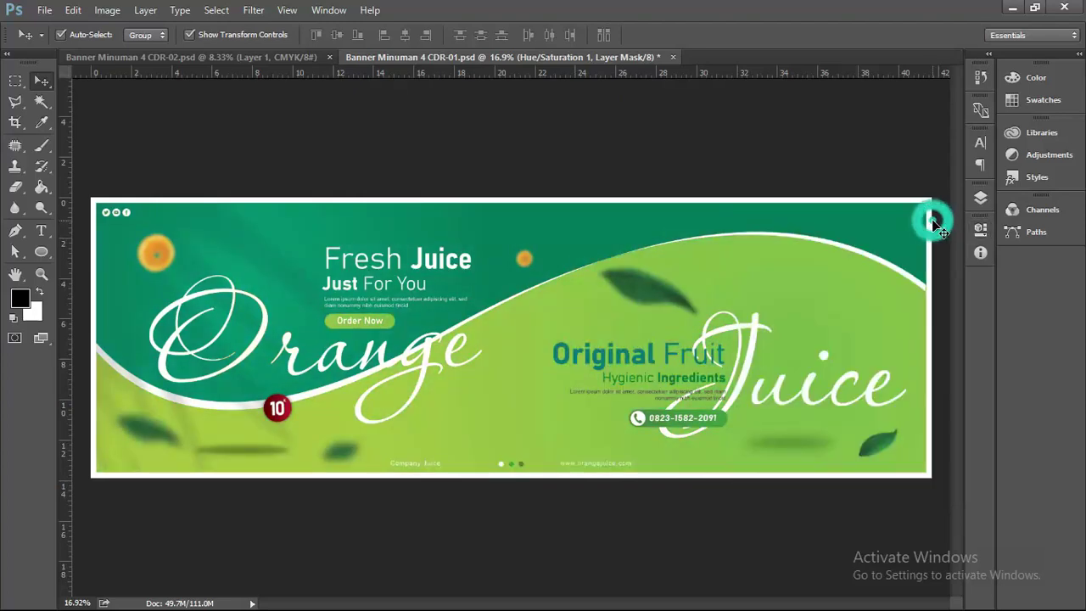
Step: Move the Hue/Saturation 1 layer into the topmost group and expand that group with its visibility off
click(982, 197)
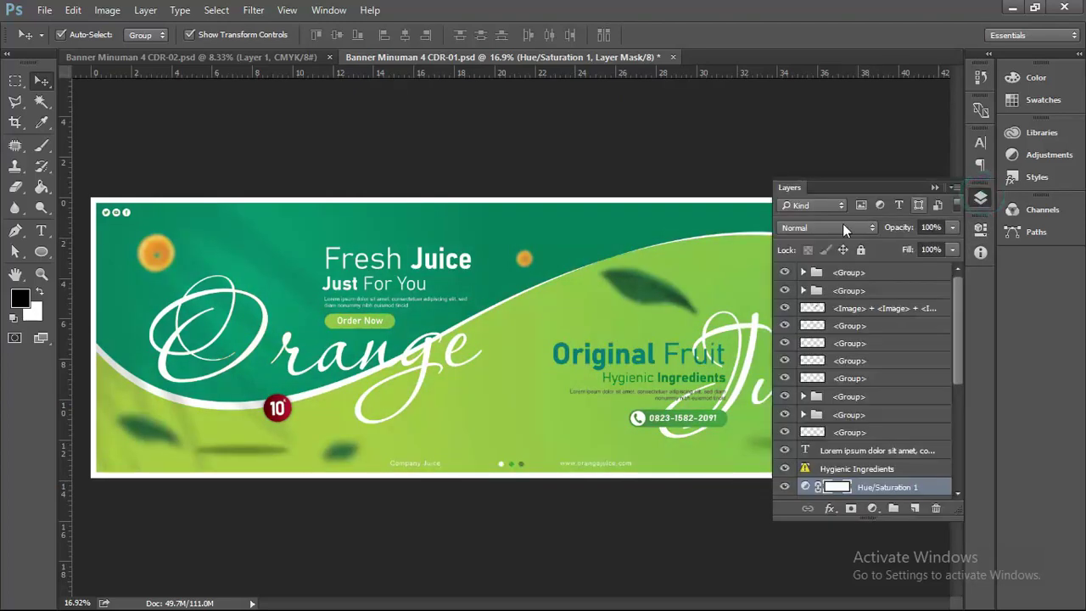
drag(866, 481, 894, 272)
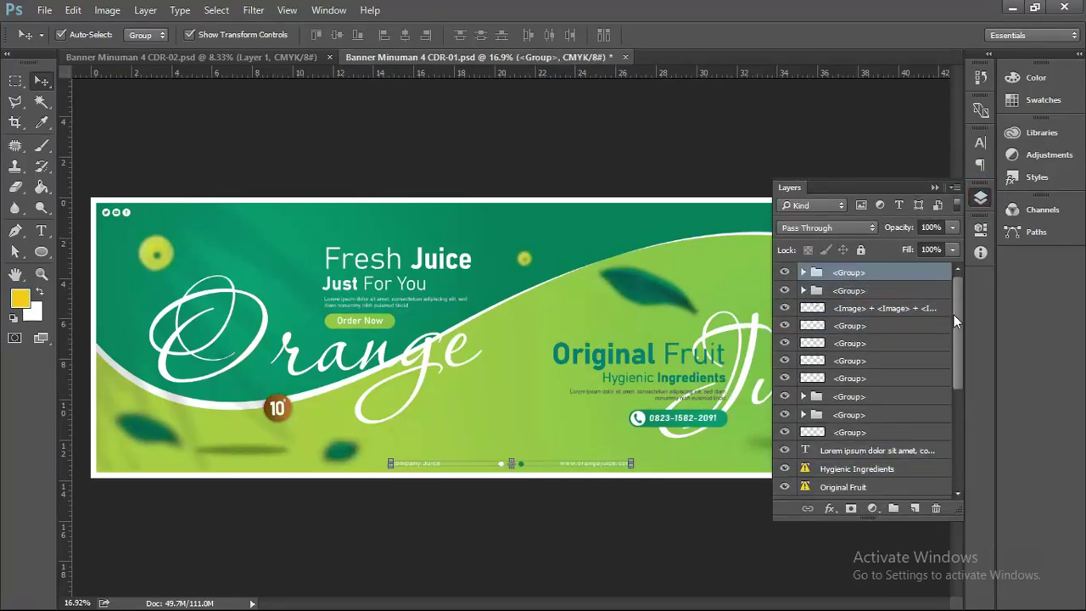
click(785, 273)
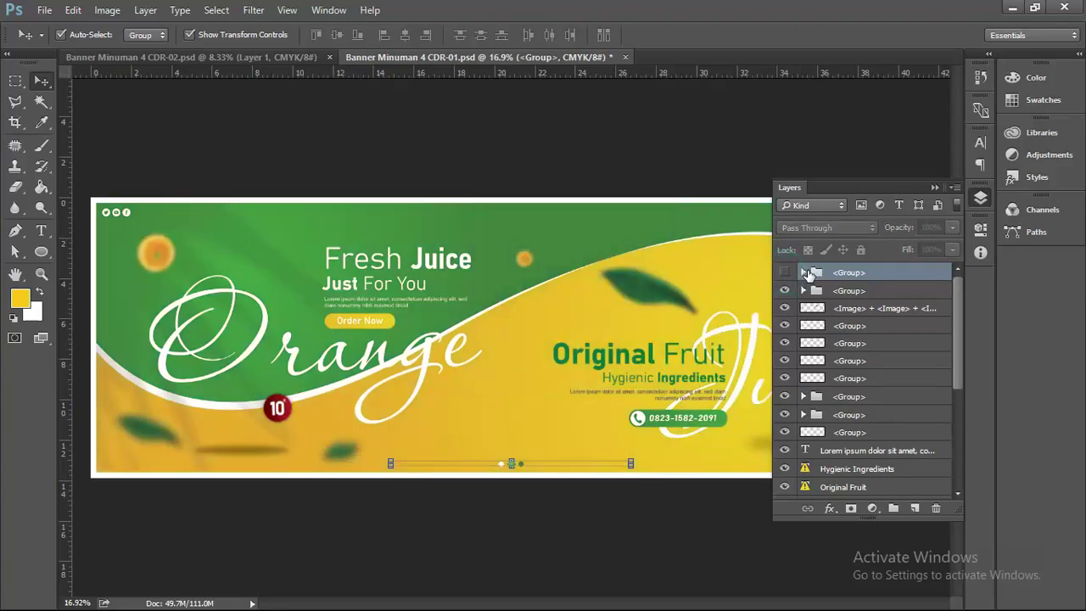
click(804, 272)
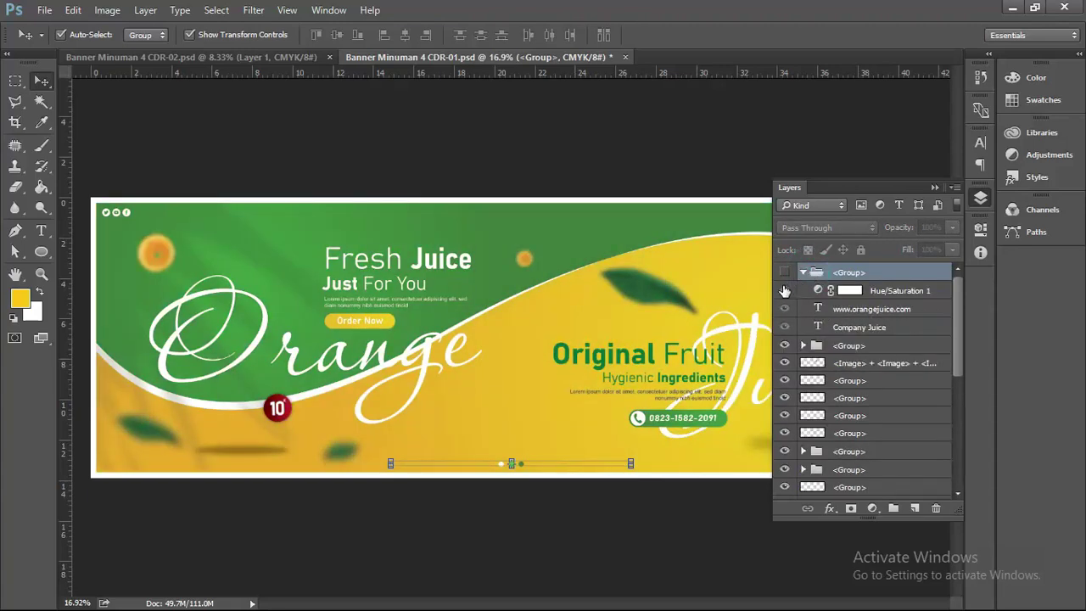
Step: Show the topmost group again, hide only its Hue/Saturation 1 layer and clear the selection
click(785, 291)
click(785, 291)
click(785, 272)
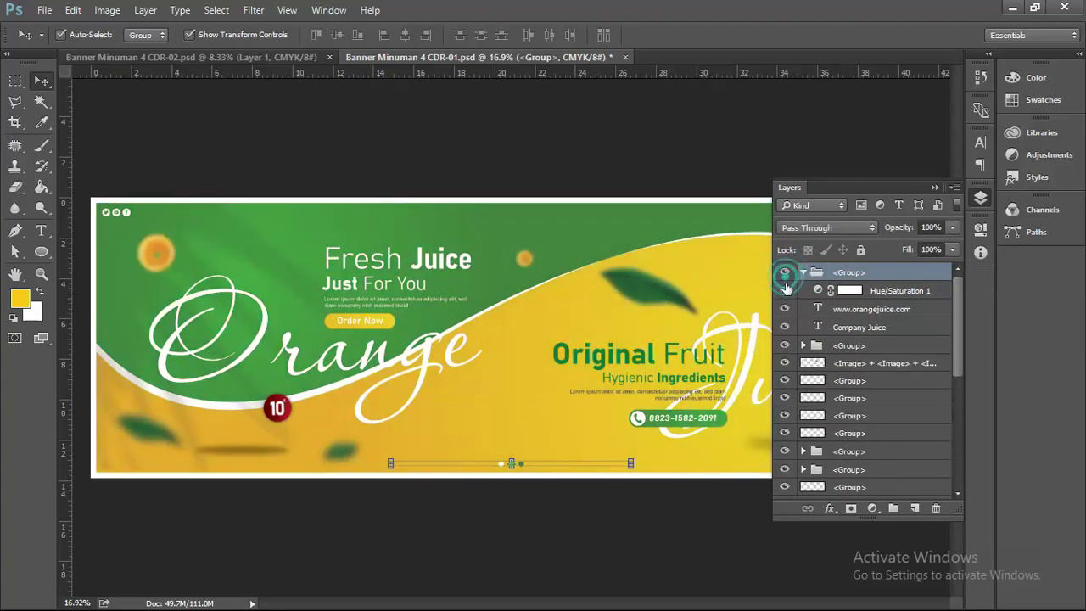
click(785, 290)
click(785, 290)
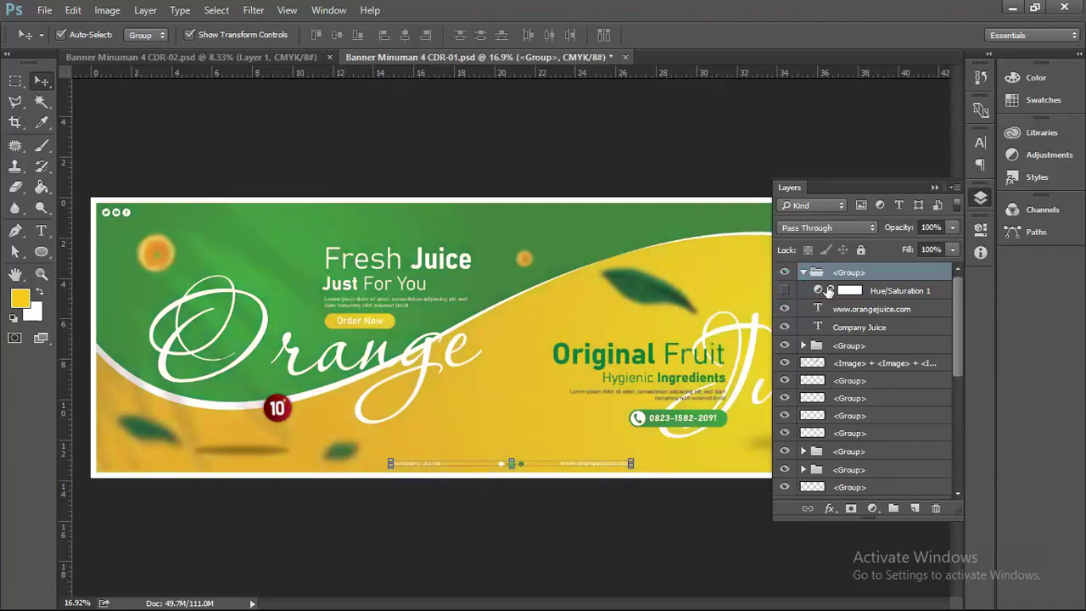
click(935, 187)
click(490, 153)
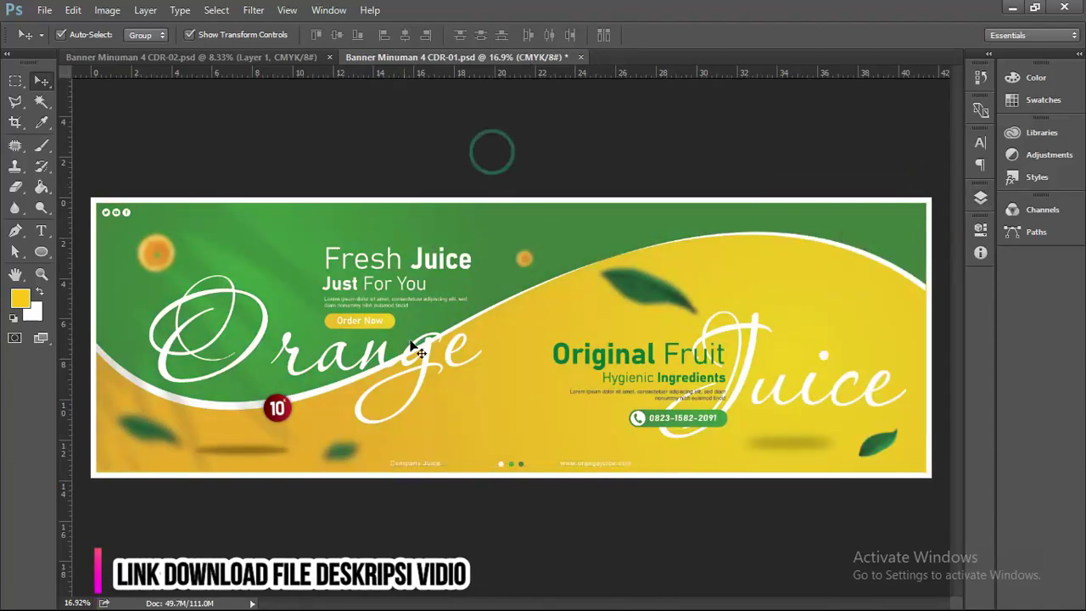
Step: Select the "Orange" script lettering and toggle its layer's visibility off and on to identify it in the layer stack
scroll(425, 364, up, 3)
click(420, 362)
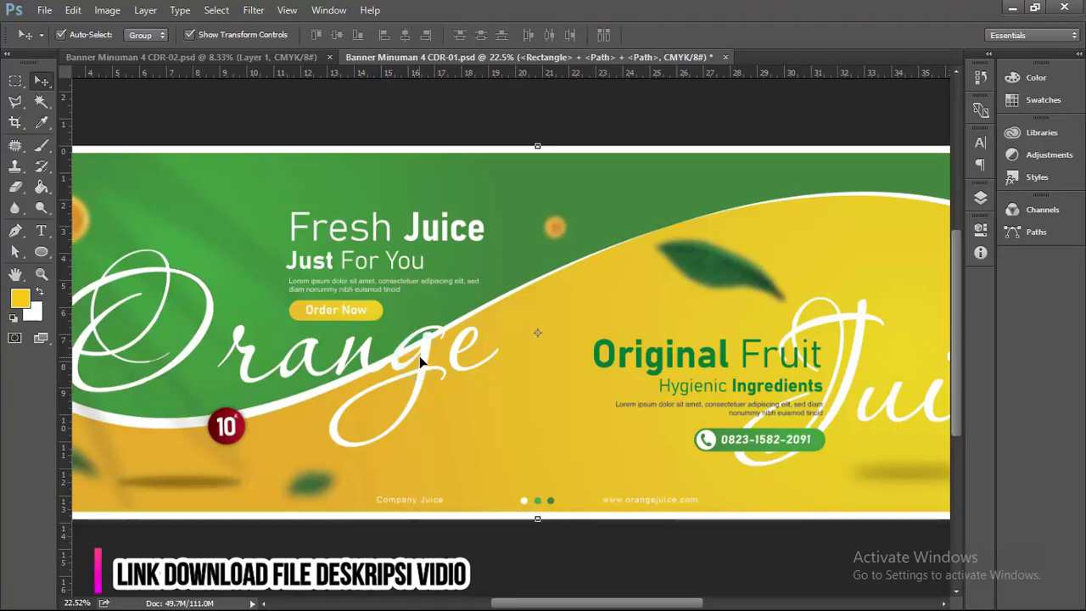
drag(420, 356, 413, 362)
scroll(413, 363, down, 2)
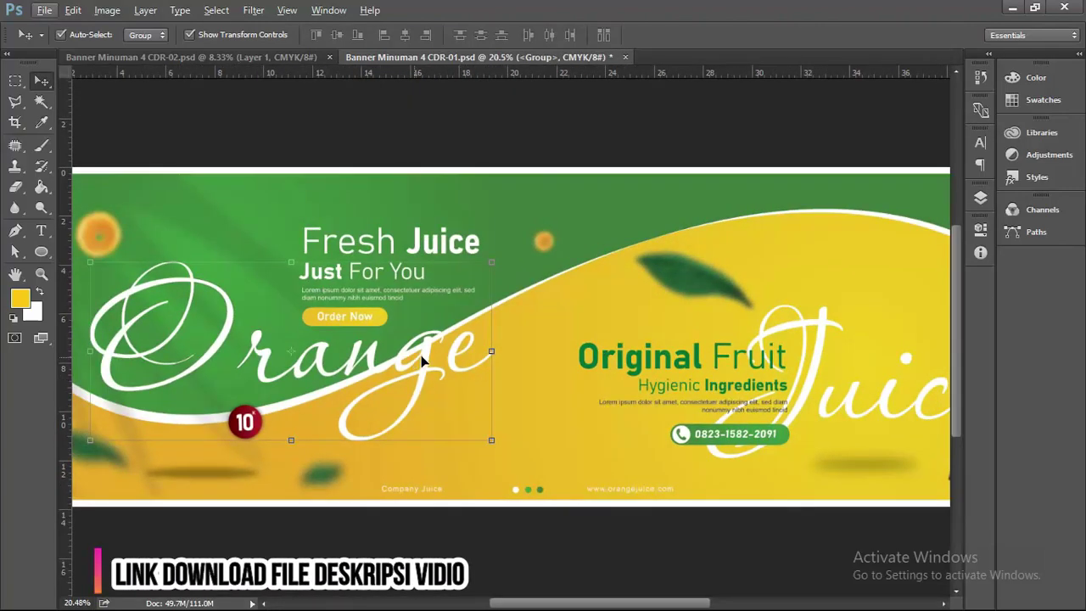
click(981, 198)
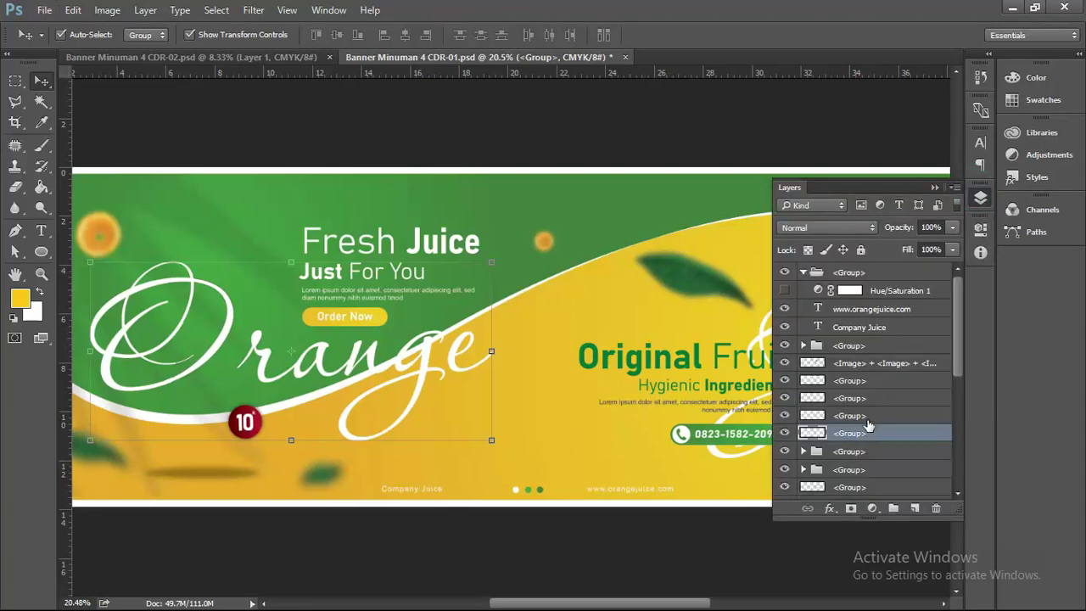
click(786, 434)
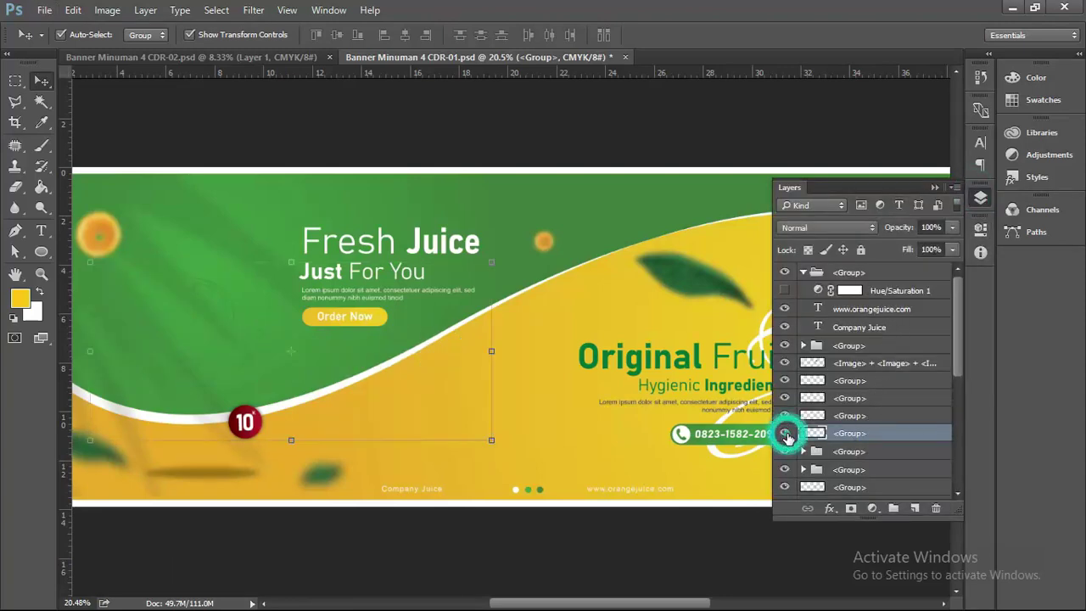
click(785, 434)
click(935, 187)
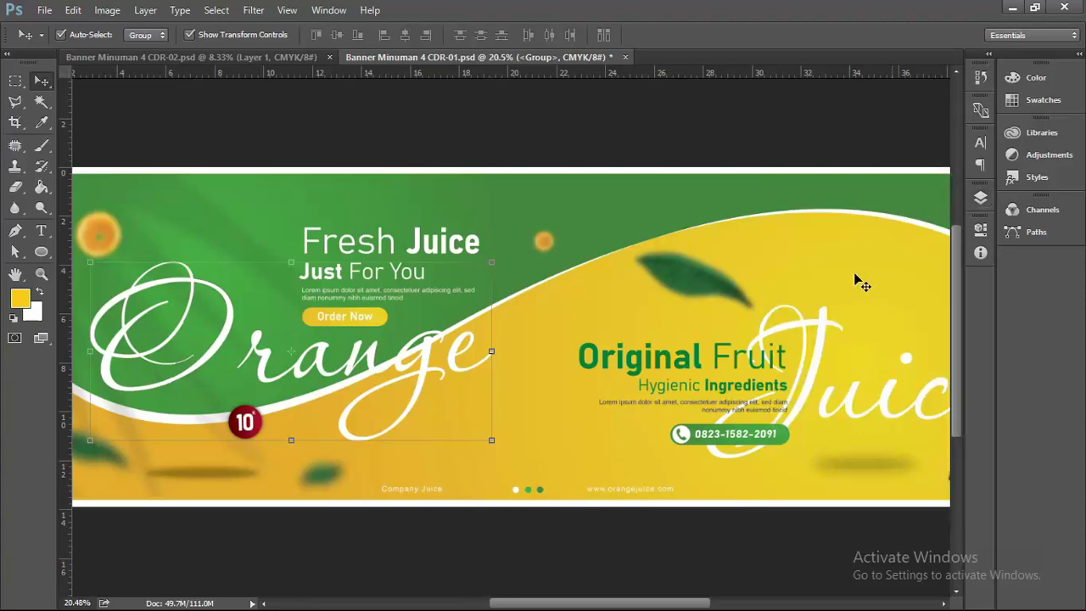
Step: Select the "Juice" script lettering to inspect it, and clear the selection with the whole banner in view
drag(845, 303, 771, 315)
click(765, 314)
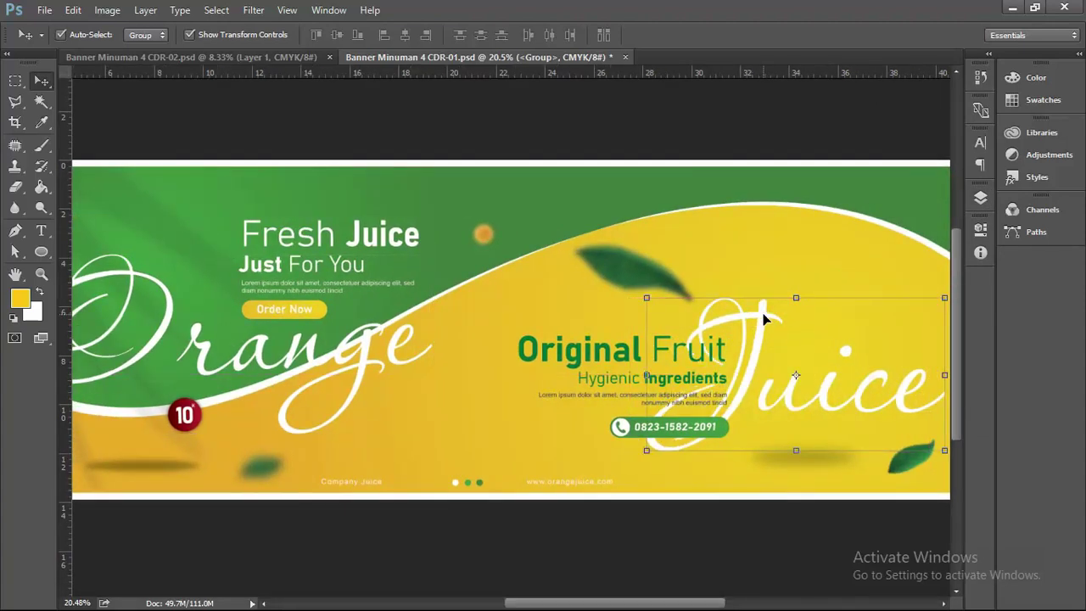
scroll(730, 306, down, 2)
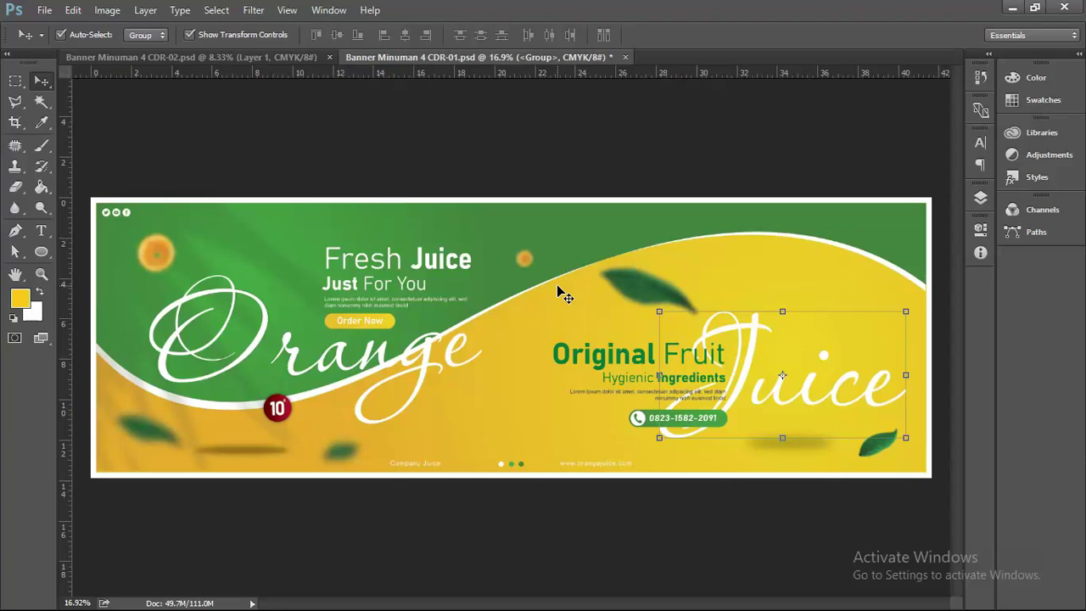
click(562, 293)
click(403, 148)
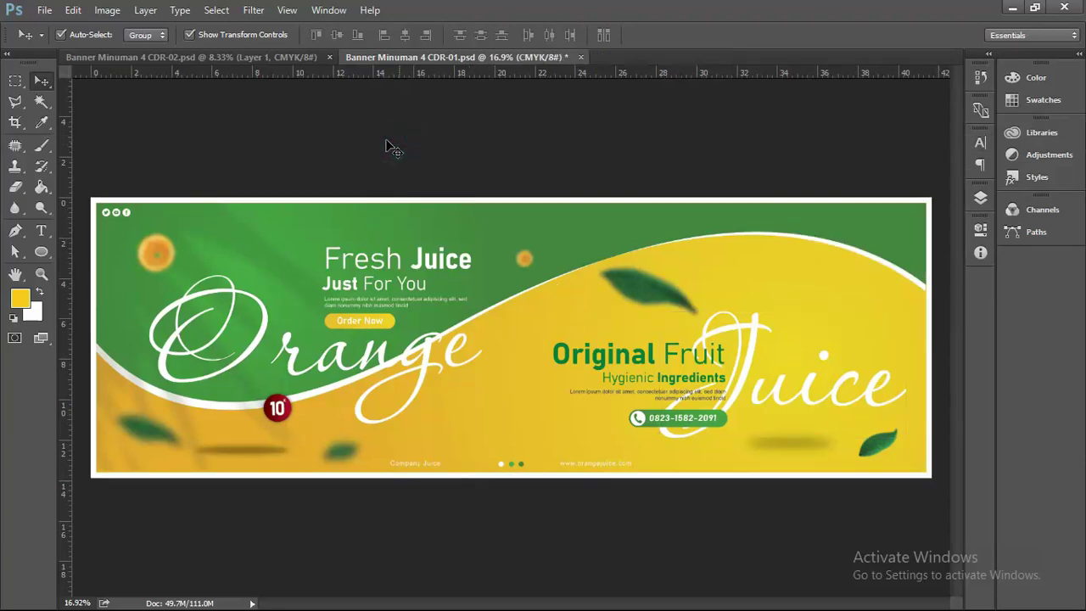
Step: Select the "Orange" script lettering and switch to the Google Fonts page previewing handwriting fonts with the word Orange
click(215, 292)
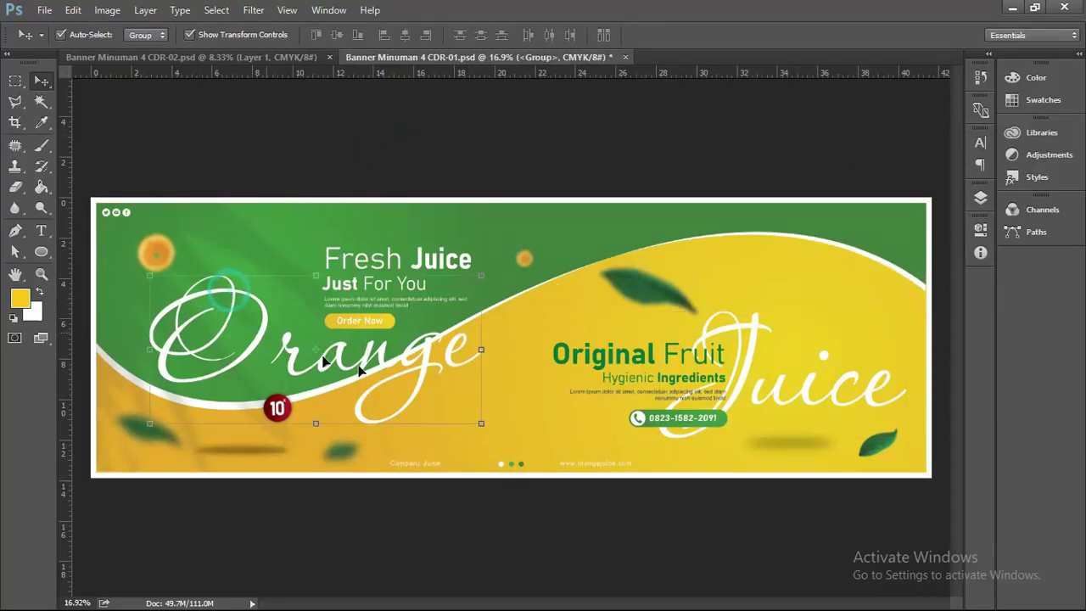
drag(435, 363, 415, 365)
key(alt+Tab)
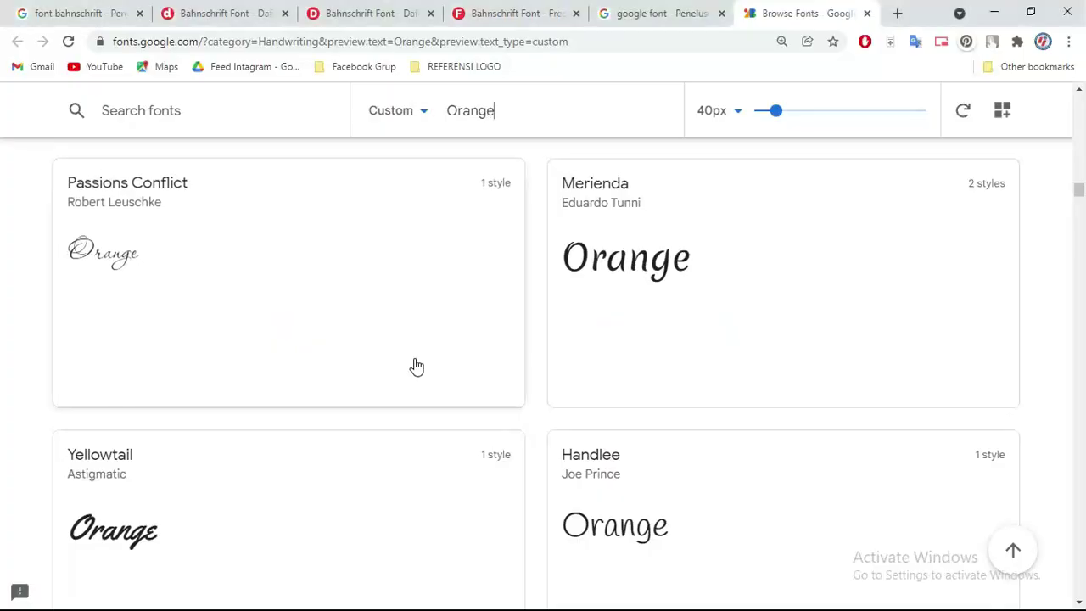
Step: Highlight the fonts.google.com address, browse the handwriting fonts previewing the word Orange around Kaushan Script, and switch back to Photoshop
double_click(193, 41)
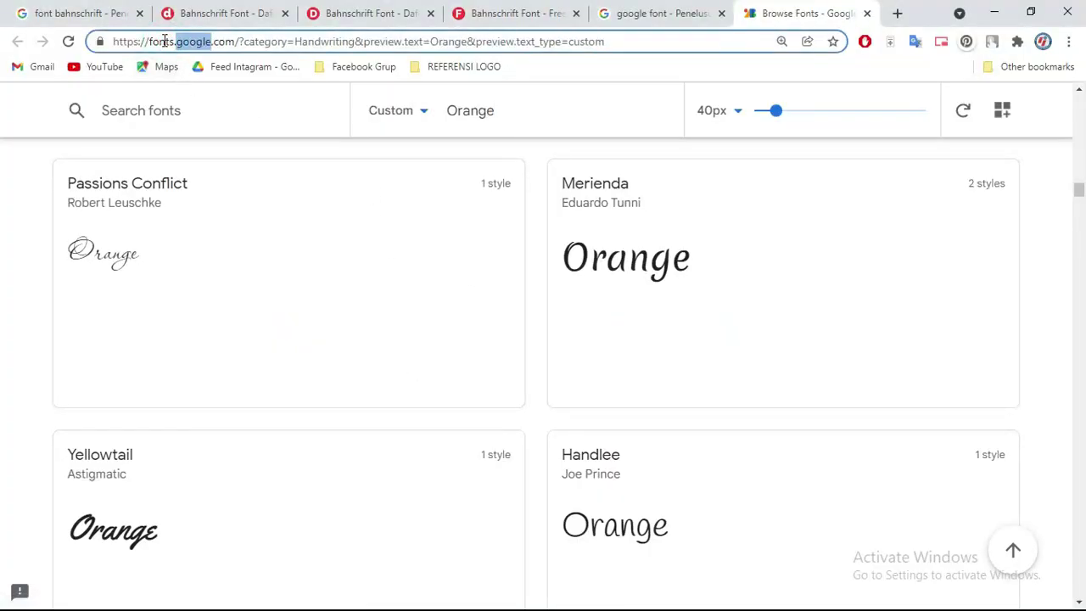
double_click(158, 42)
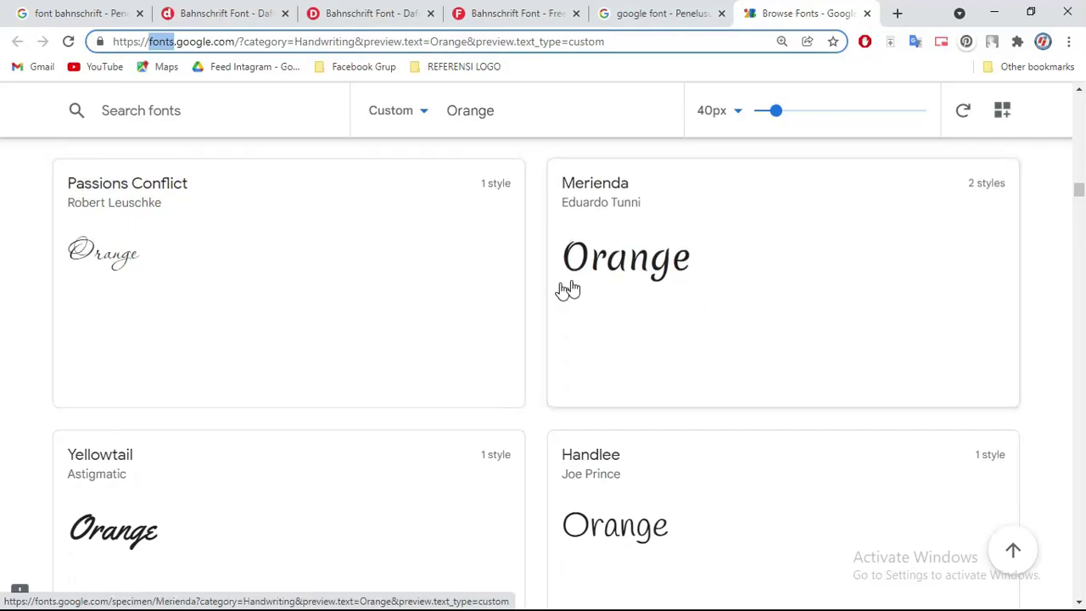
scroll(594, 285, down, 2)
scroll(607, 280, down, 10)
scroll(607, 281, up, 15)
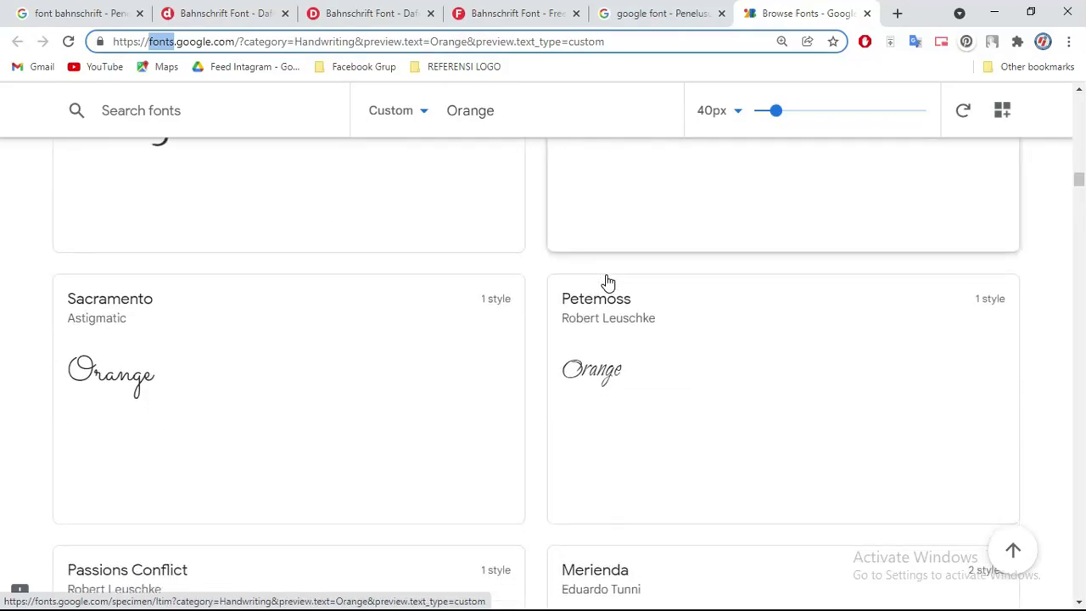
scroll(607, 281, up, 7)
scroll(620, 305, down, 1)
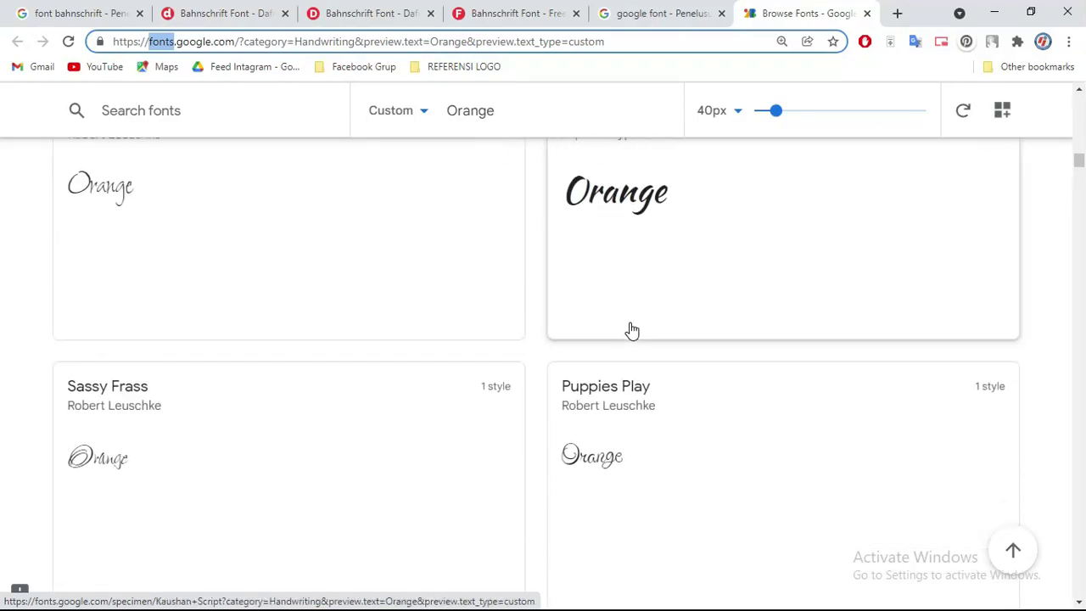
scroll(672, 392, up, 3)
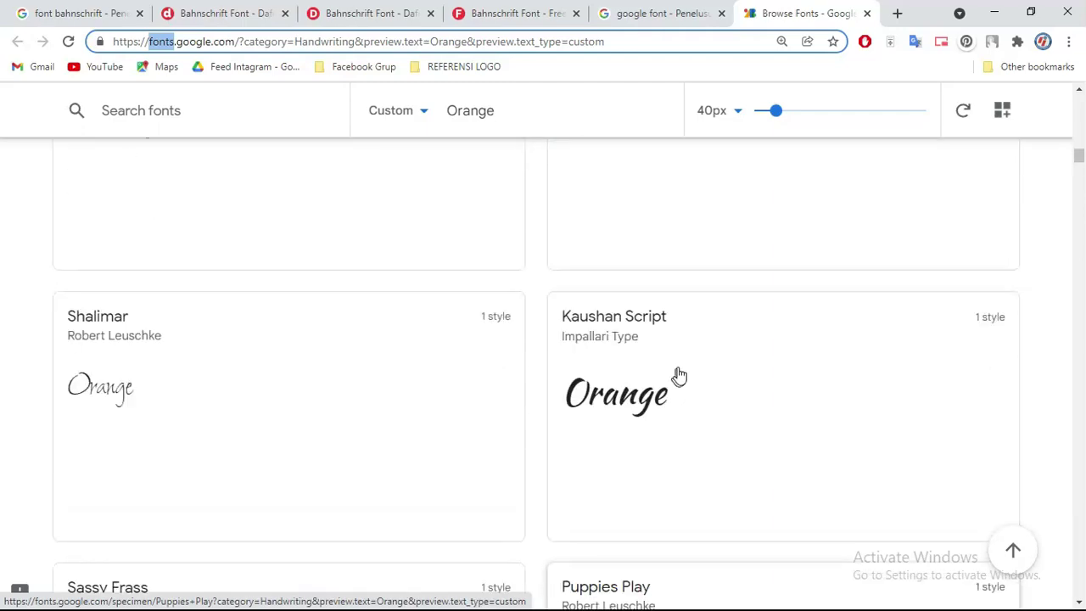
scroll(569, 318, up, 5)
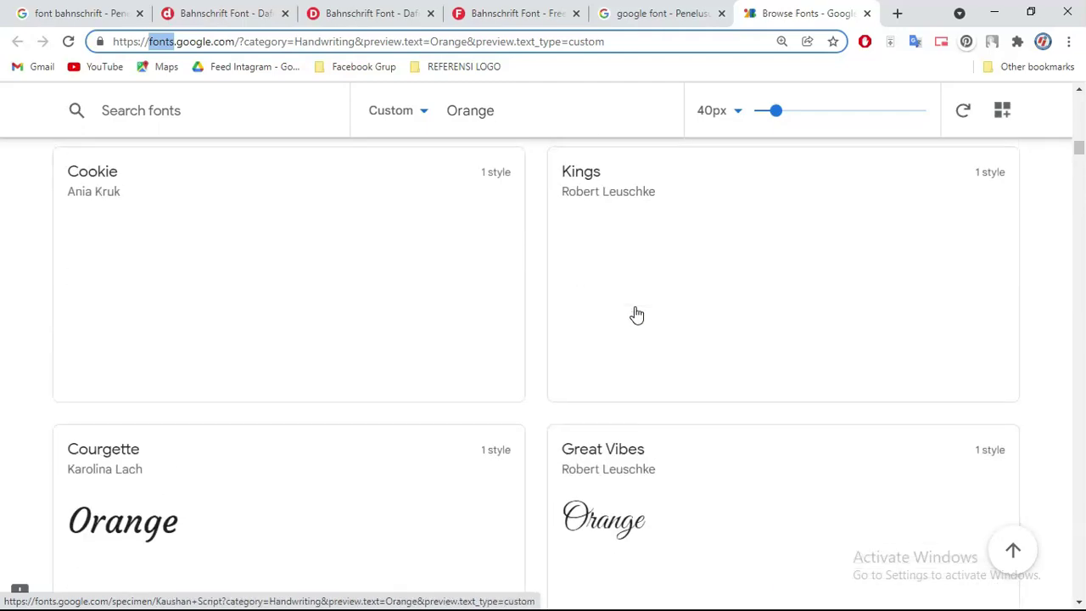
scroll(690, 373, down, 10)
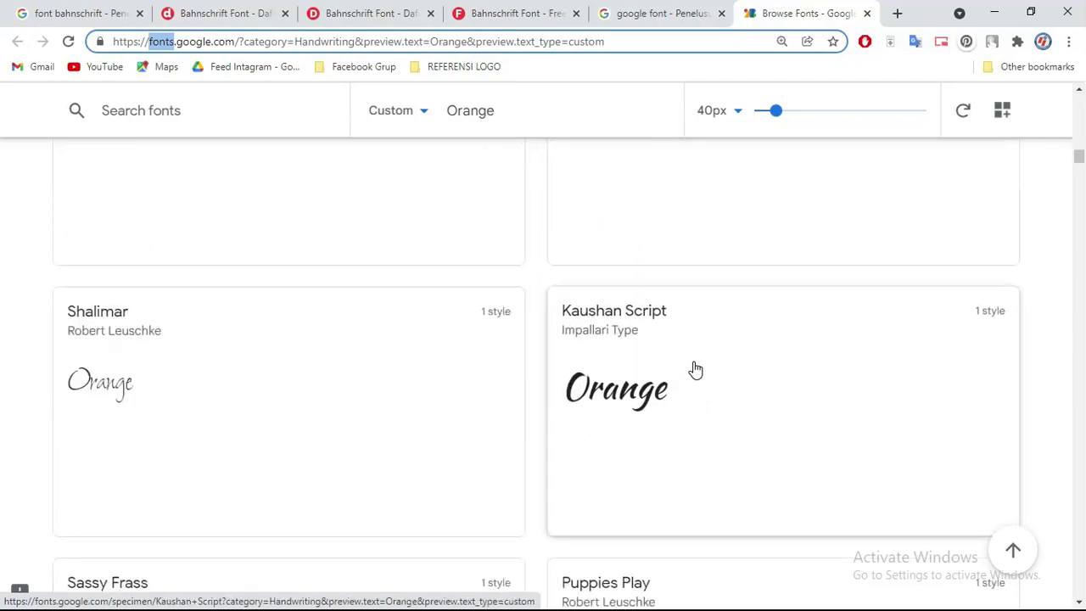
key(alt+Tab)
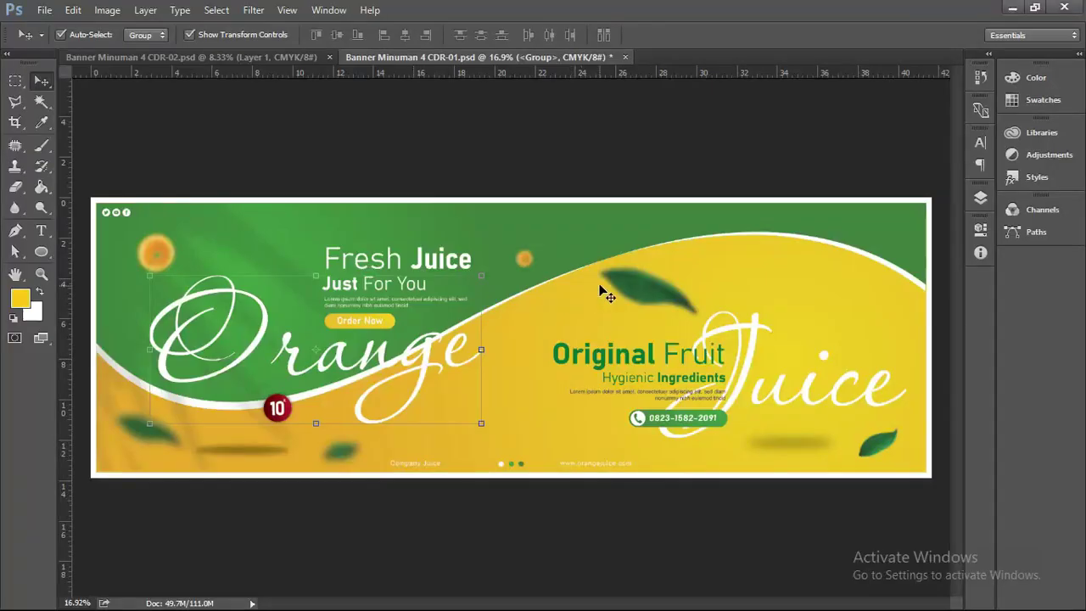
key(alt+Tab)
key(alt+Tab)
Step: Add the text "Jeruk" above the large leaf in the banner's upper middle with the Type tool
click(427, 346)
key(t)
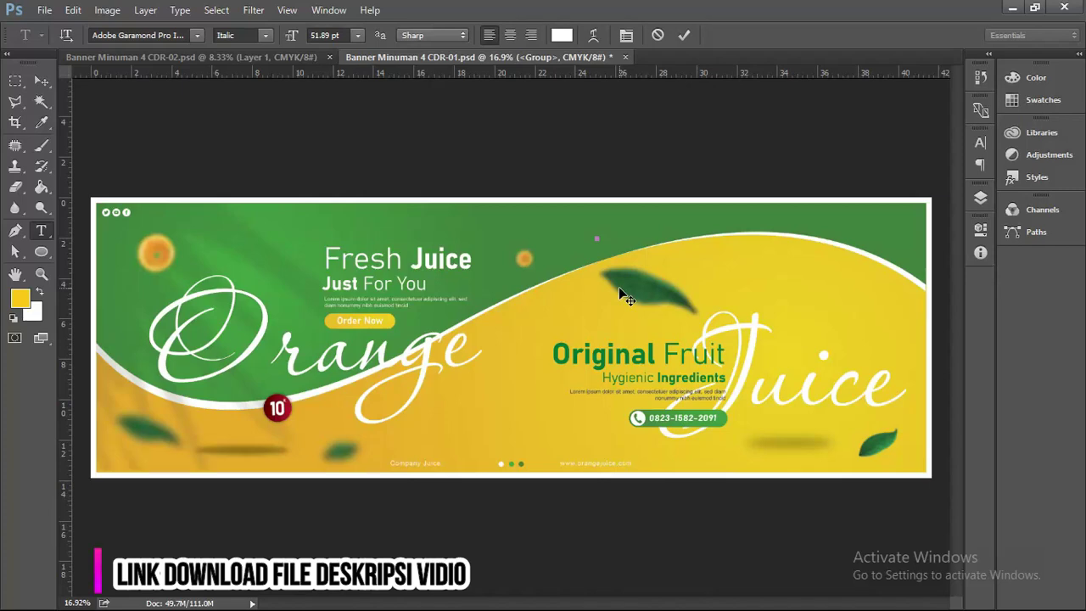
click(599, 238)
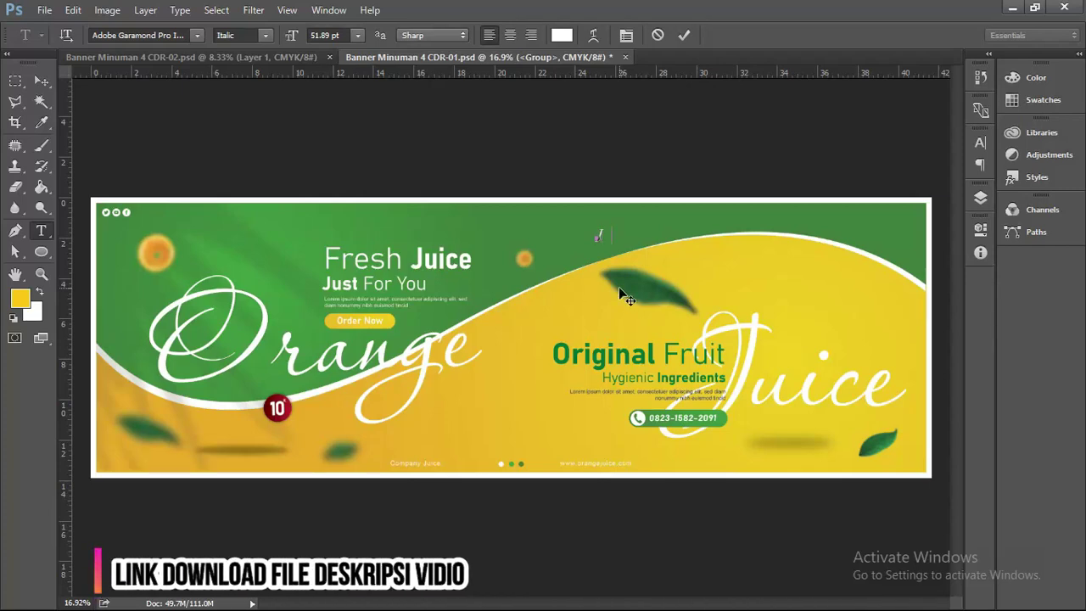
text(Jeruk)
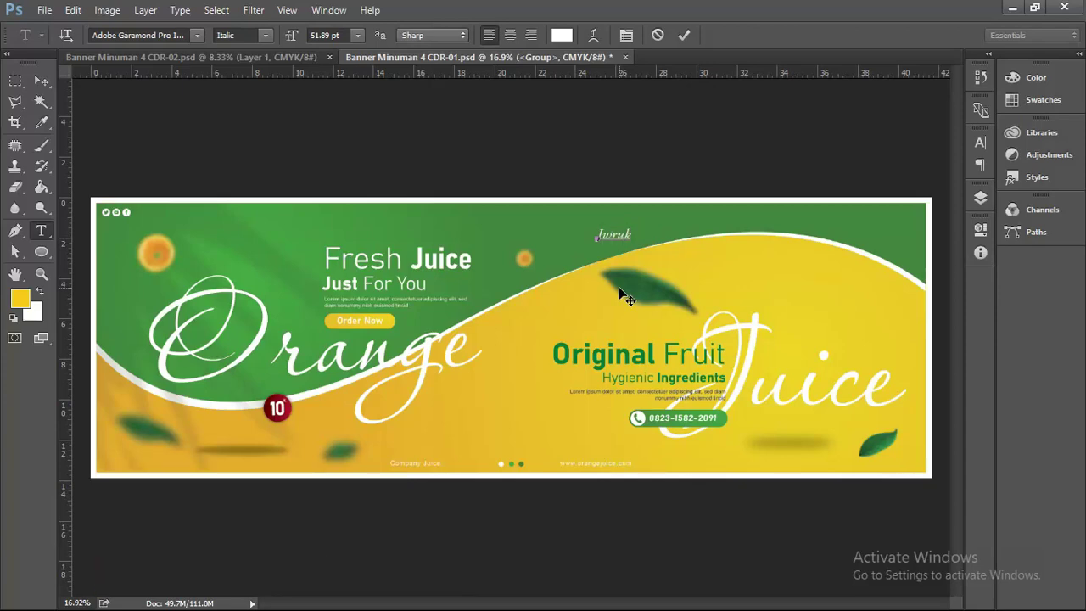
key(BackSpace)
key(BackSpace)
key(BackSpace)
key(BackSpace)
text(eruk)
click(40, 80)
Step: Scale the "Jeruk" text up to about 465 pt and move it over the "Fresh Juice" heading
key(ctrl+t)
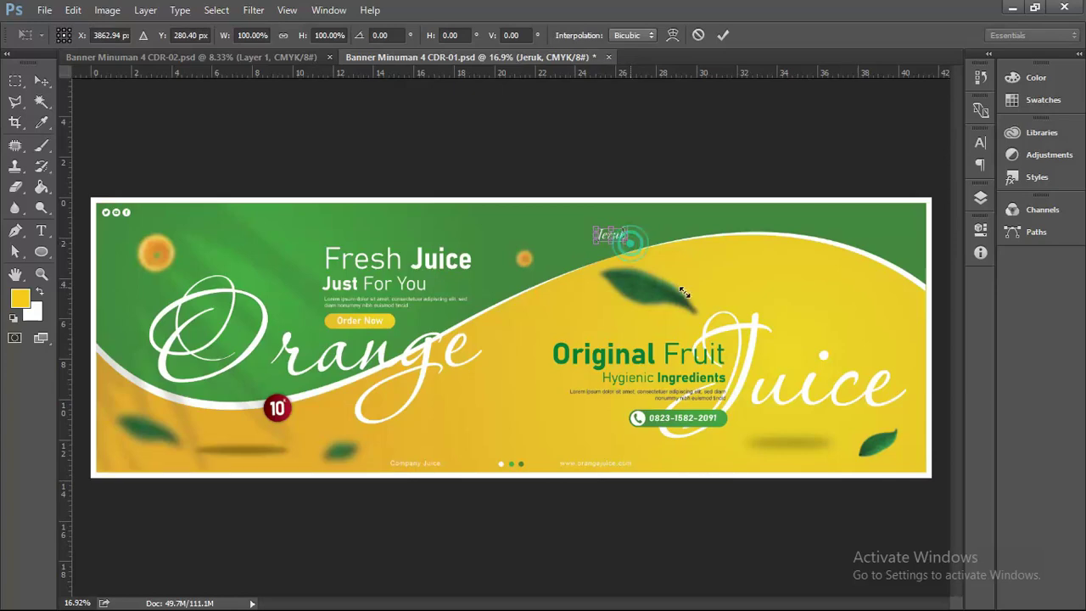
drag(631, 246, 866, 378)
key(Return)
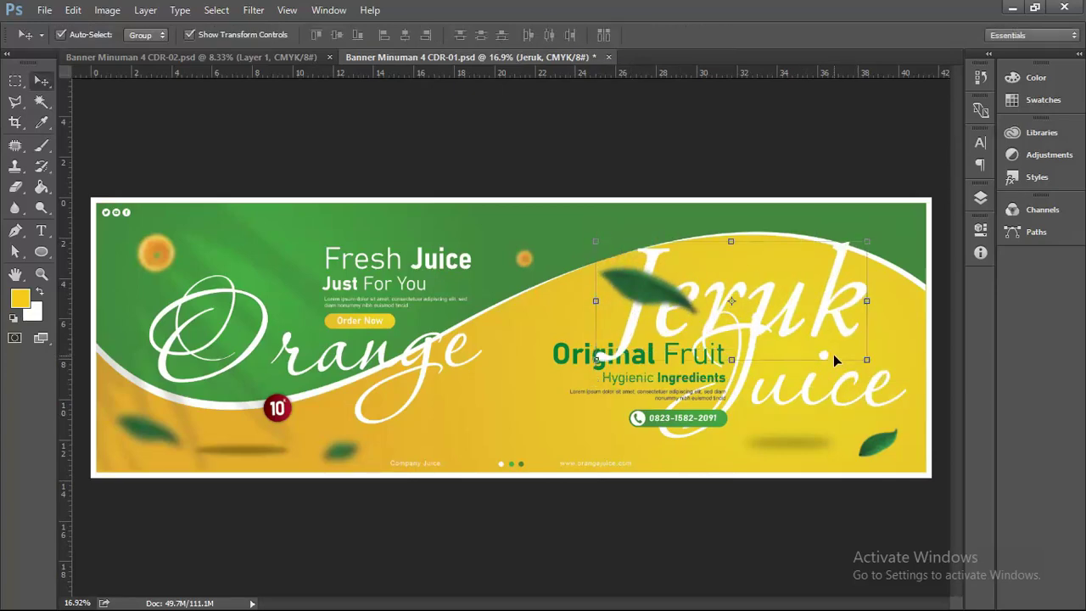
drag(824, 295, 586, 279)
Step: Change the font of the "Jeruk" text to Passions Conflict Regular
click(976, 145)
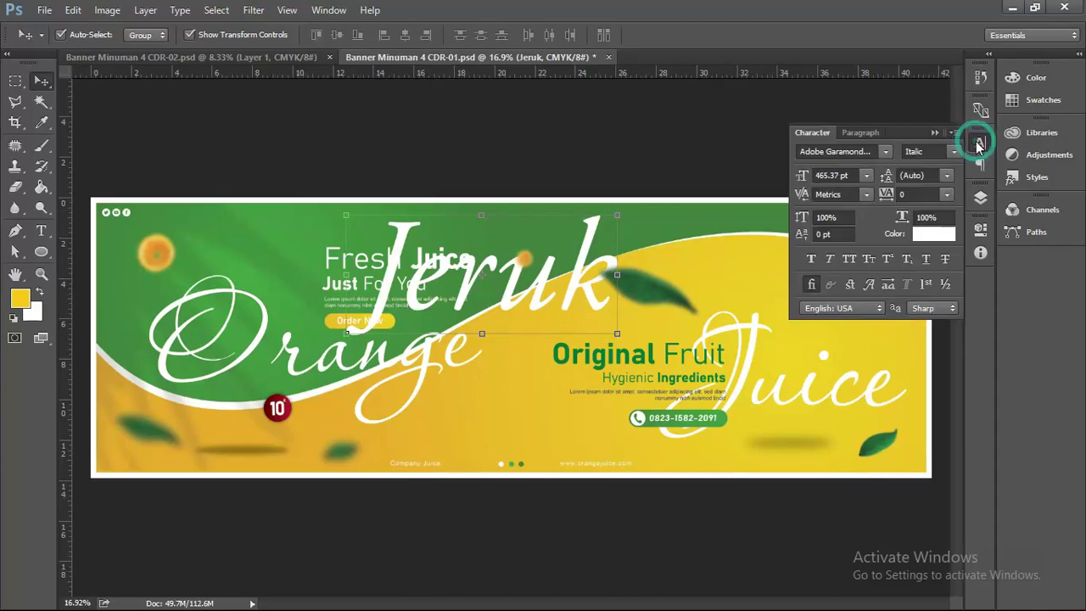
click(864, 156)
text(p)
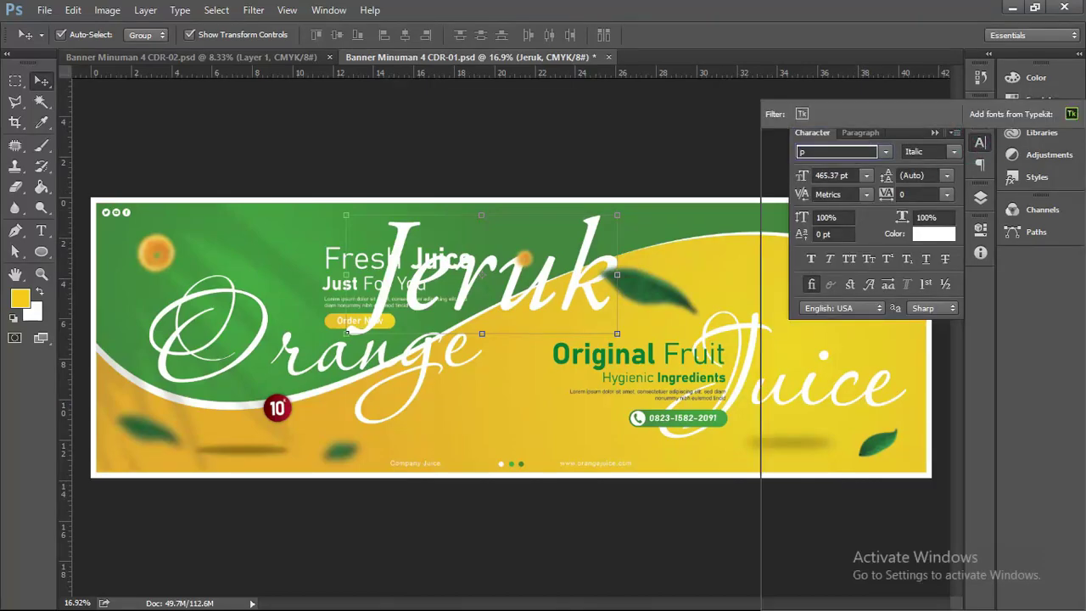
text(as)
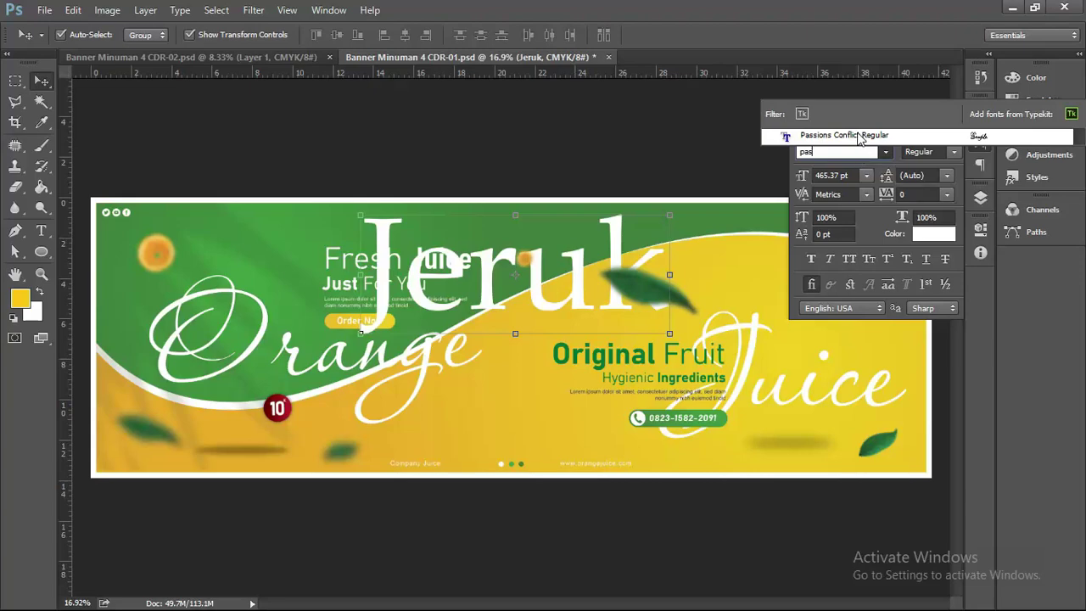
click(859, 136)
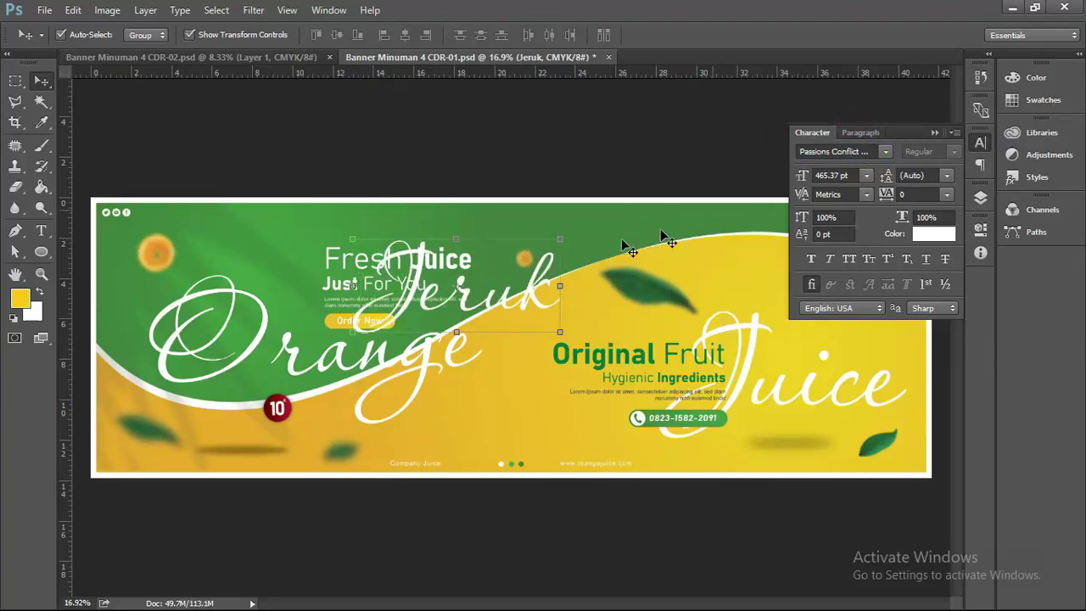
drag(560, 238, 637, 200)
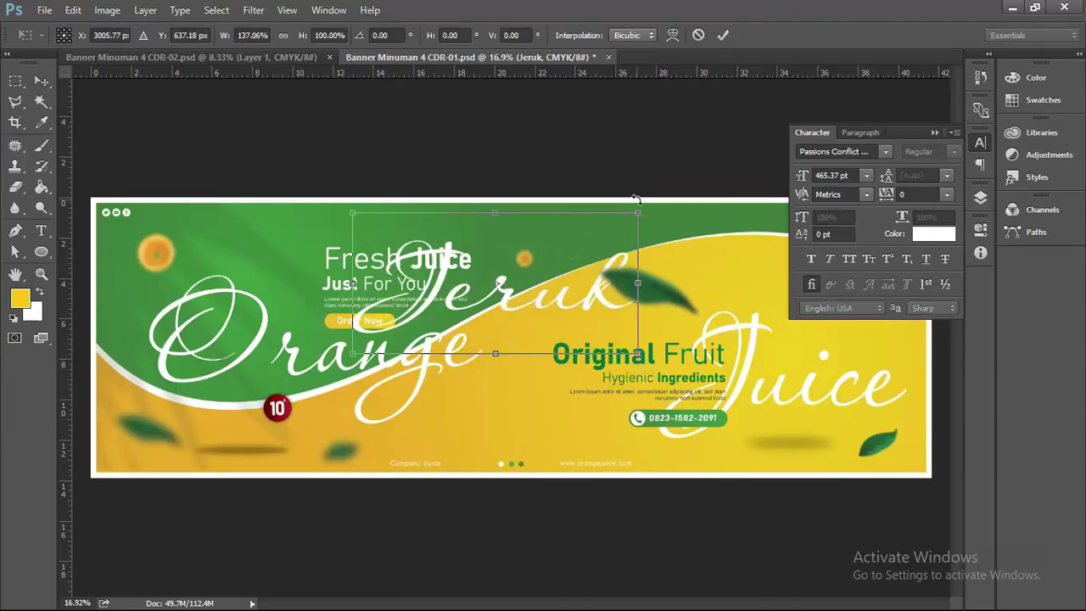
key(ctrl+z)
key(Escape)
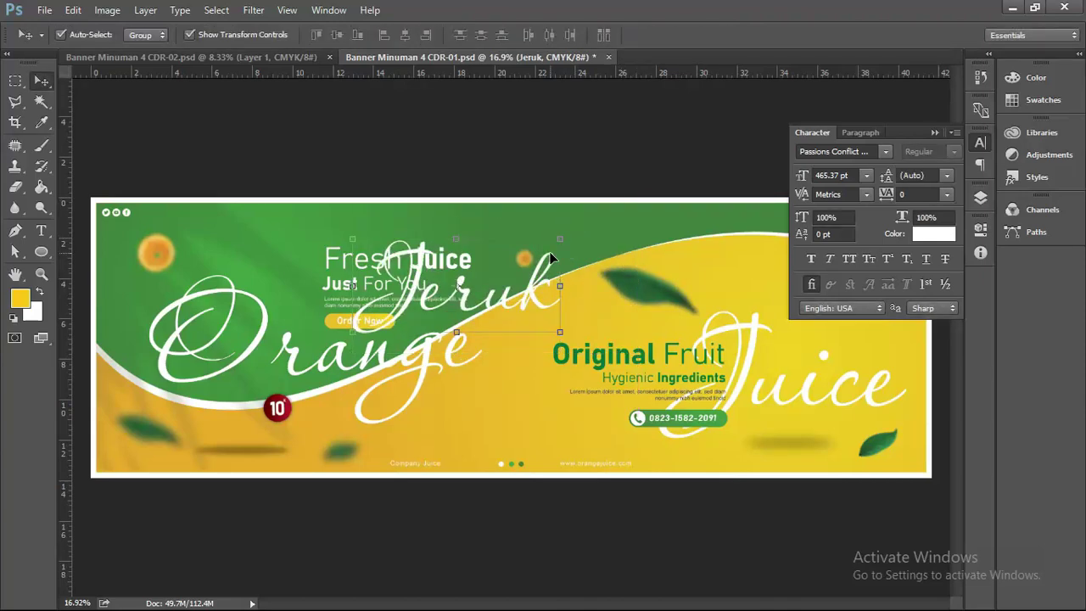
Step: Delete the "Jeruk" text layer from the banner
drag(531, 293, 583, 264)
key(Delete)
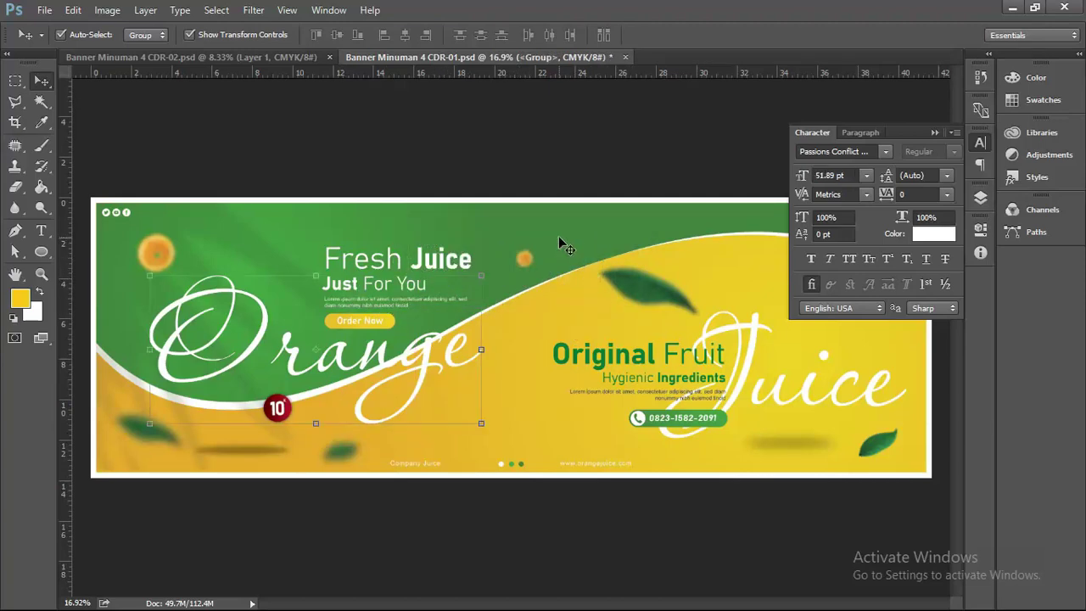
click(559, 236)
Step: Switch to File Explorer and open the png folder inside Banner Minuman 4
key(alt+Tab)
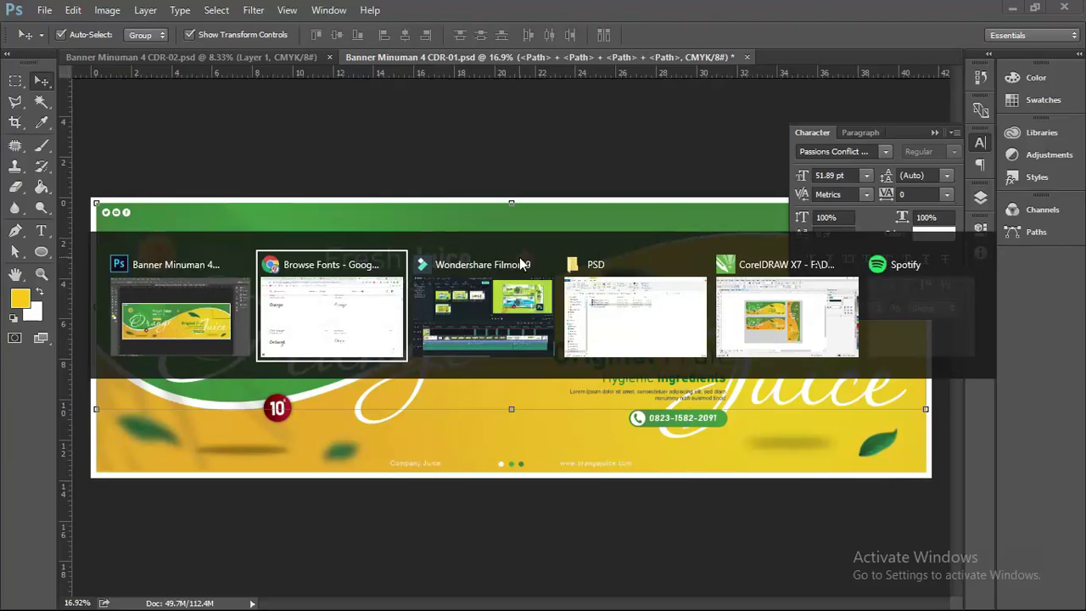
key(alt+Tab)
key(alt+Tab)
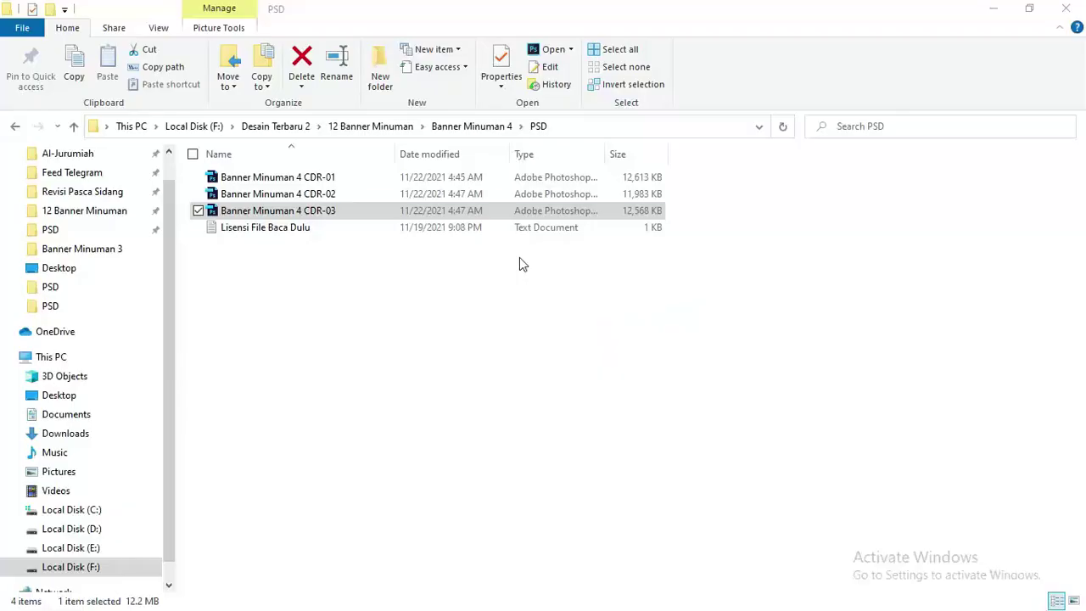
click(476, 132)
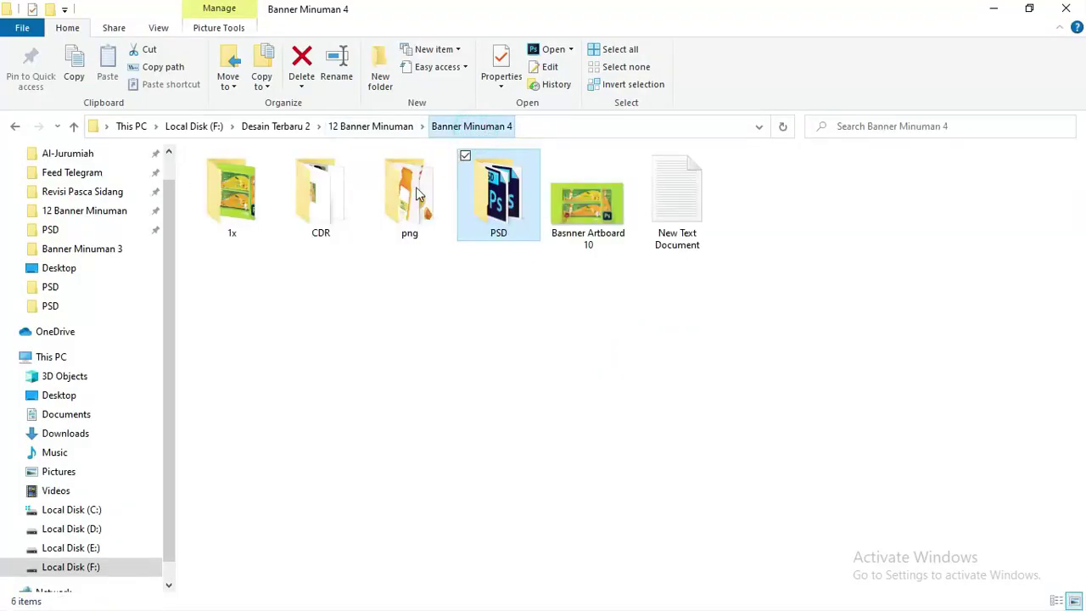
double_click(408, 191)
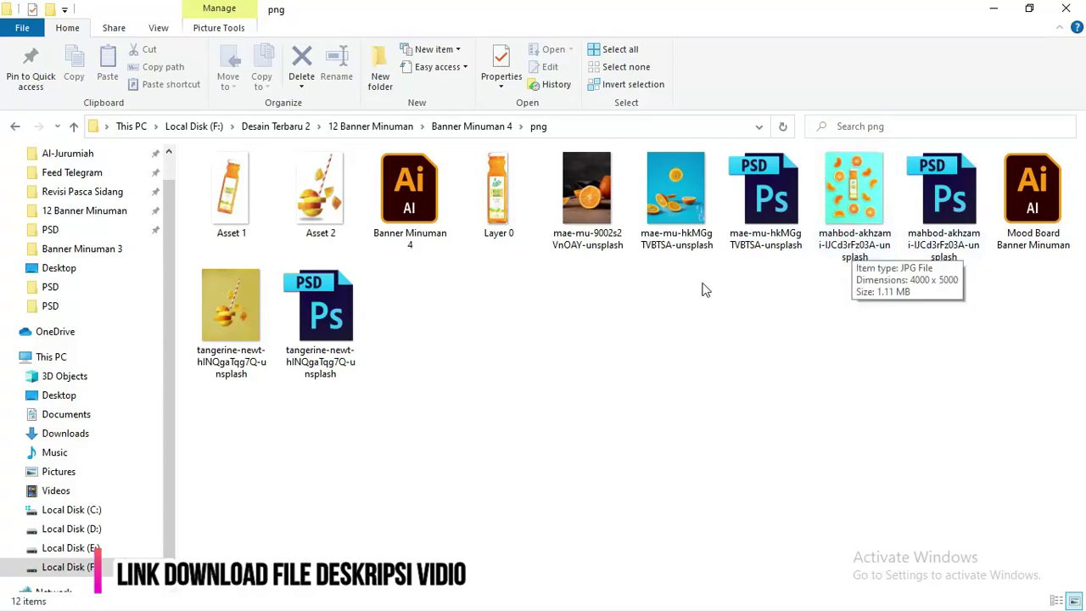
Step: Place the Asset 1 bottle and Asset 2 orange slices images together in the Banner Minuman 4 CDR-01 document in Photoshop
click(228, 190)
click(323, 220)
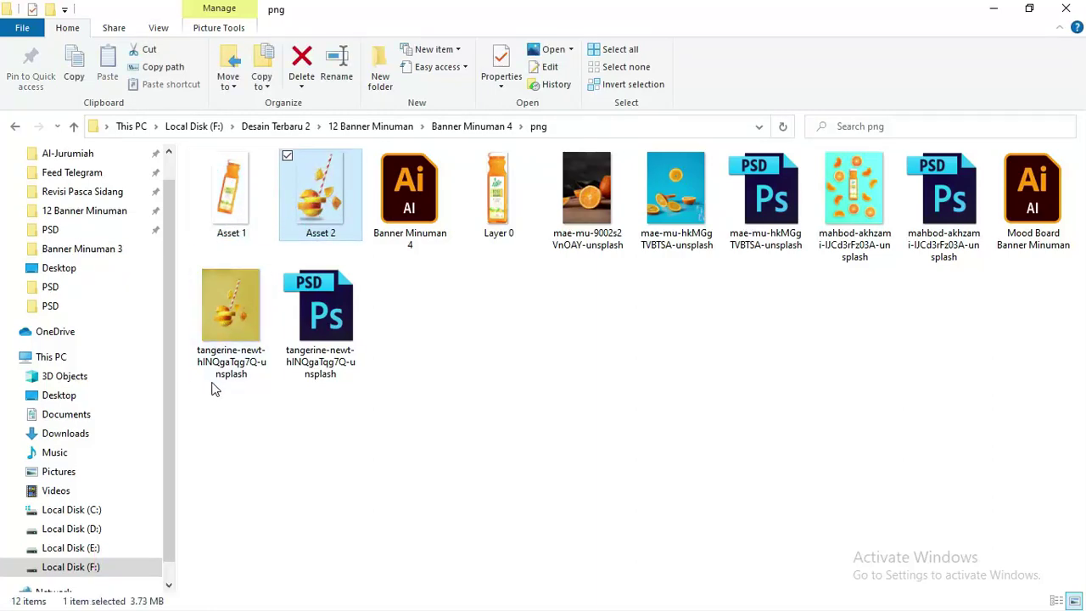
click(265, 209)
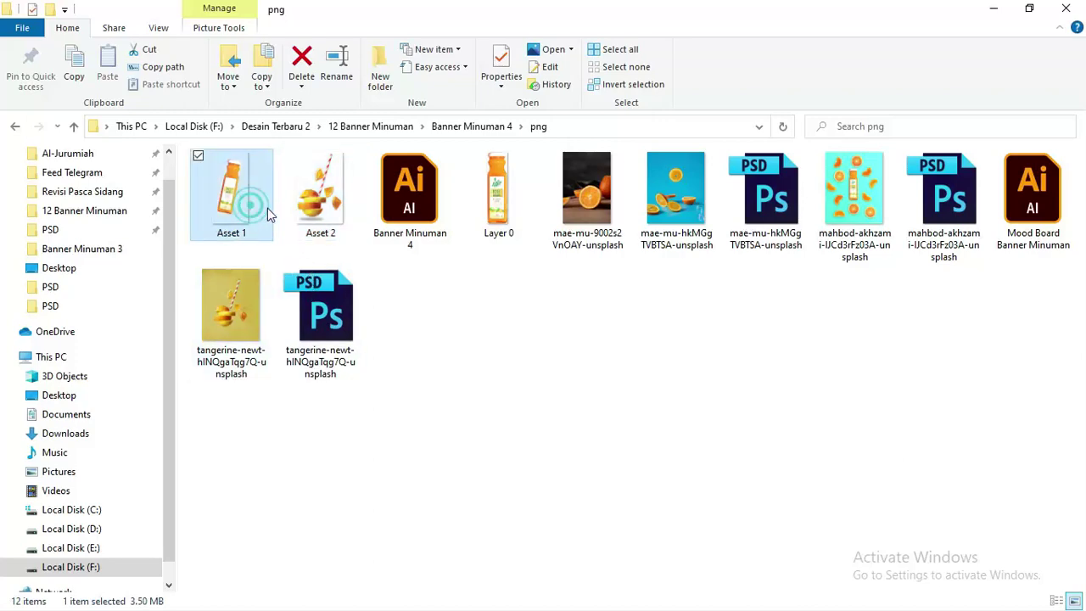
ctrl+click(326, 208)
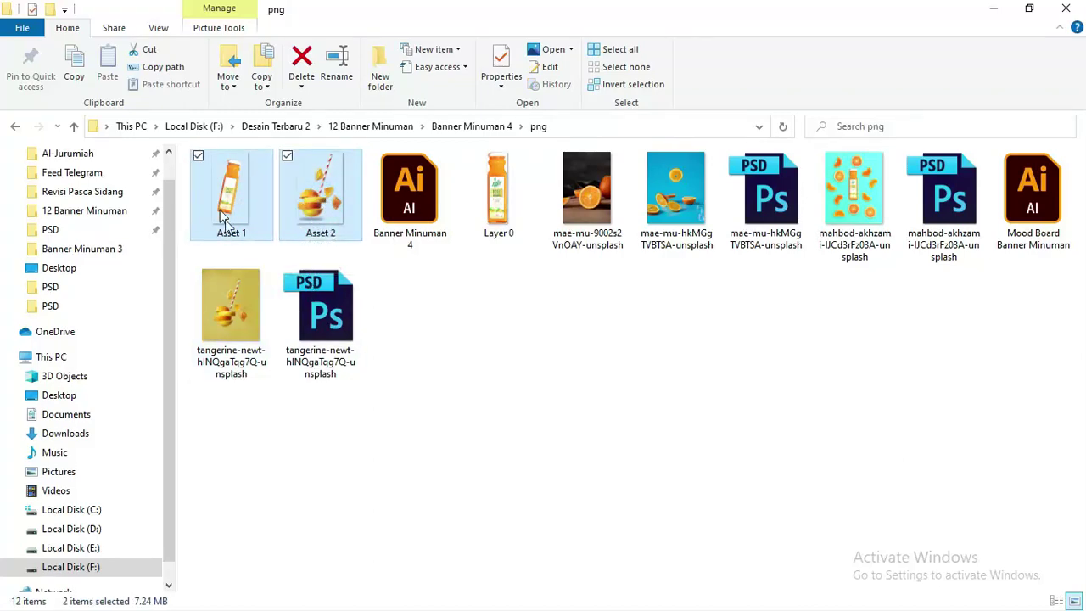
key(alt+Tab)
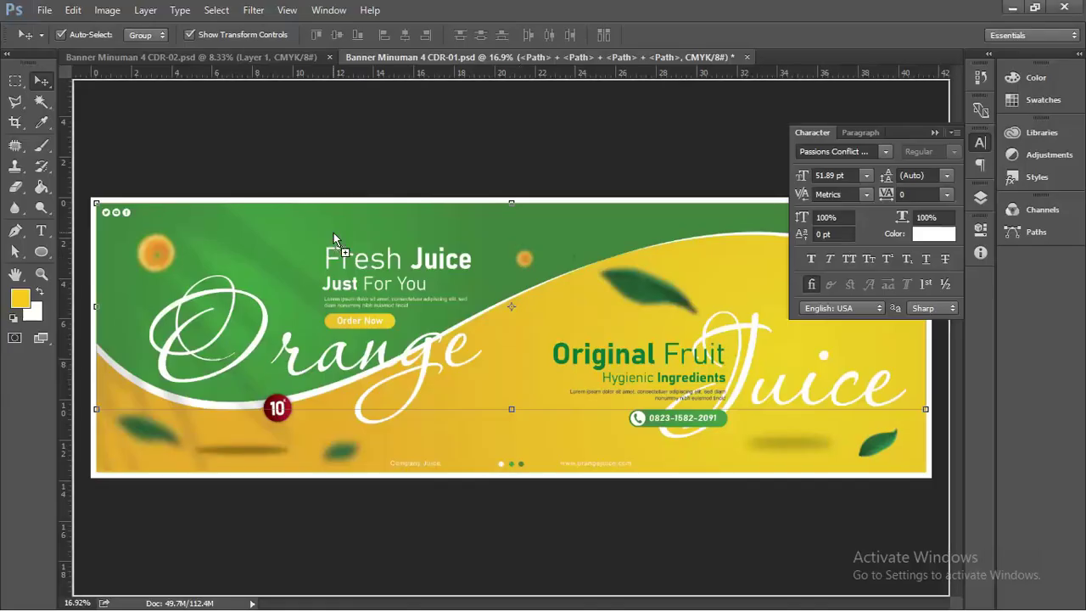
drag(334, 233, 366, 289)
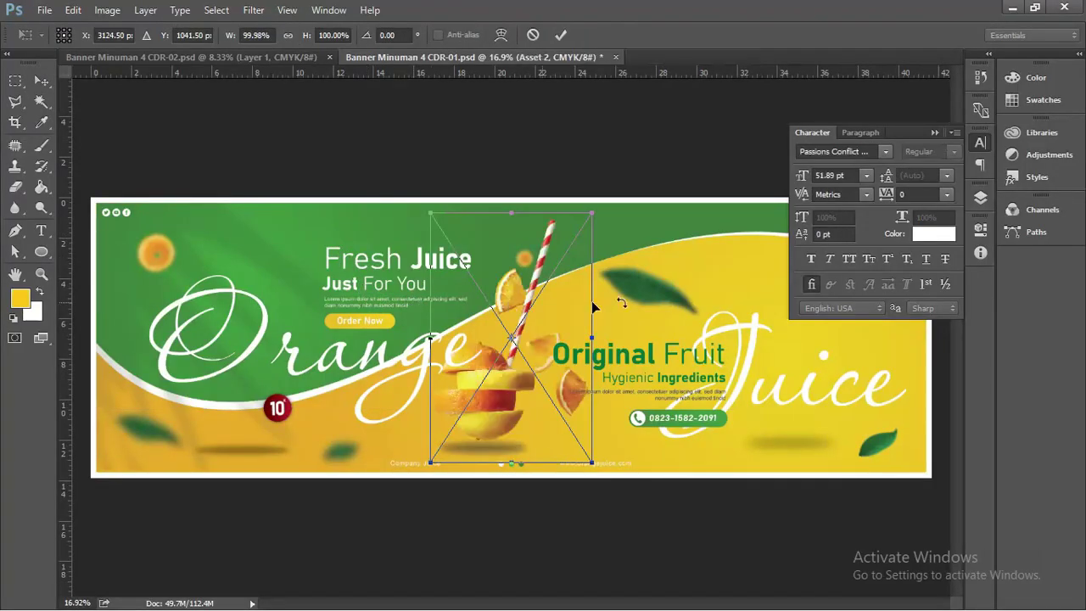
key(Return)
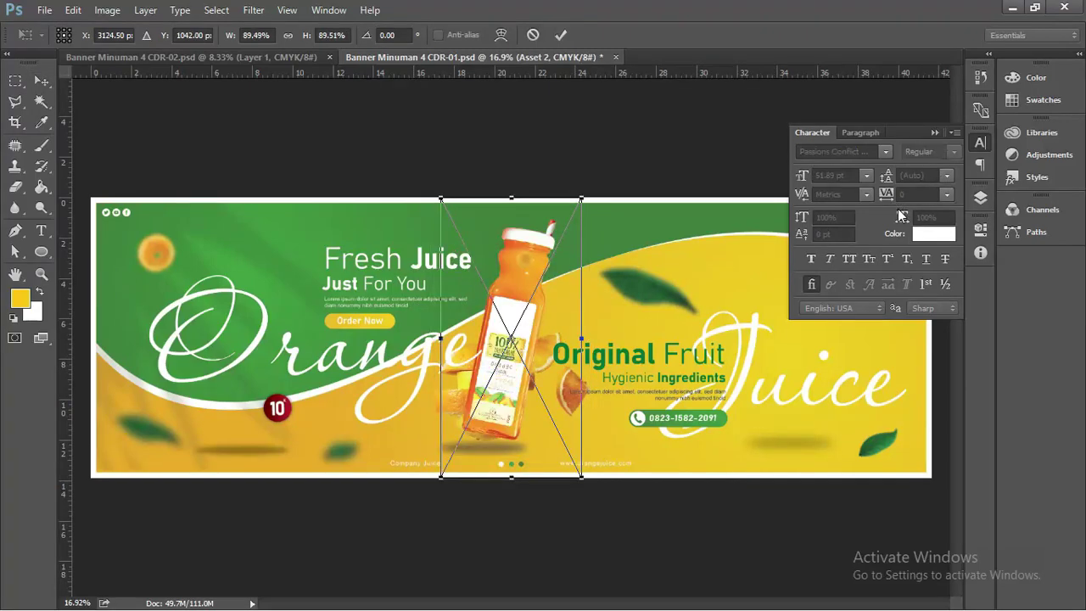
key(Return)
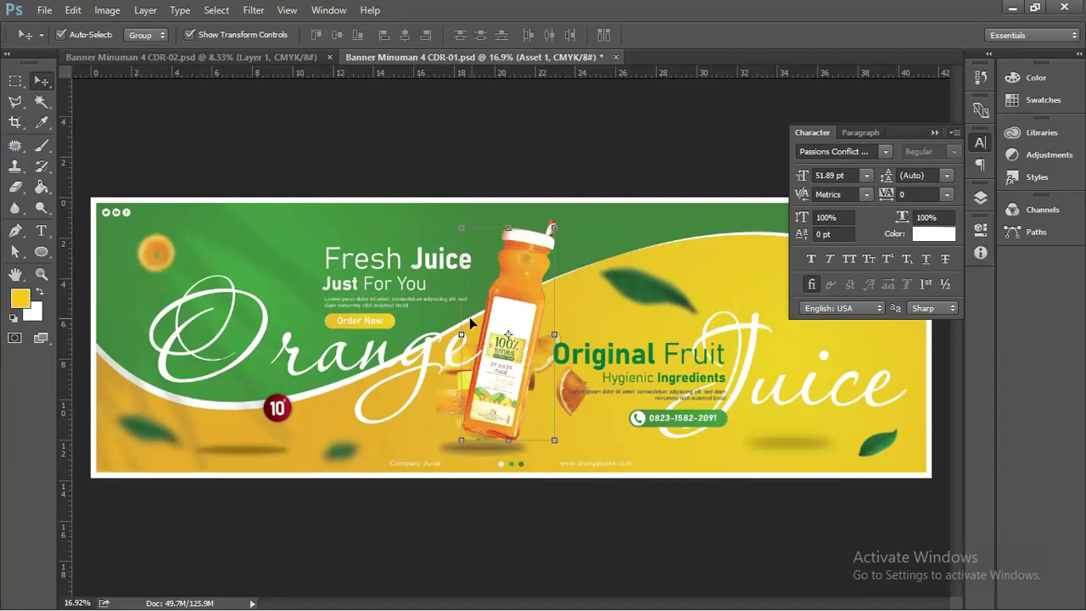
Step: Move the juice bottle onto the letter O of the "Orange" lettering and nudge it slightly to fit
drag(507, 313, 224, 307)
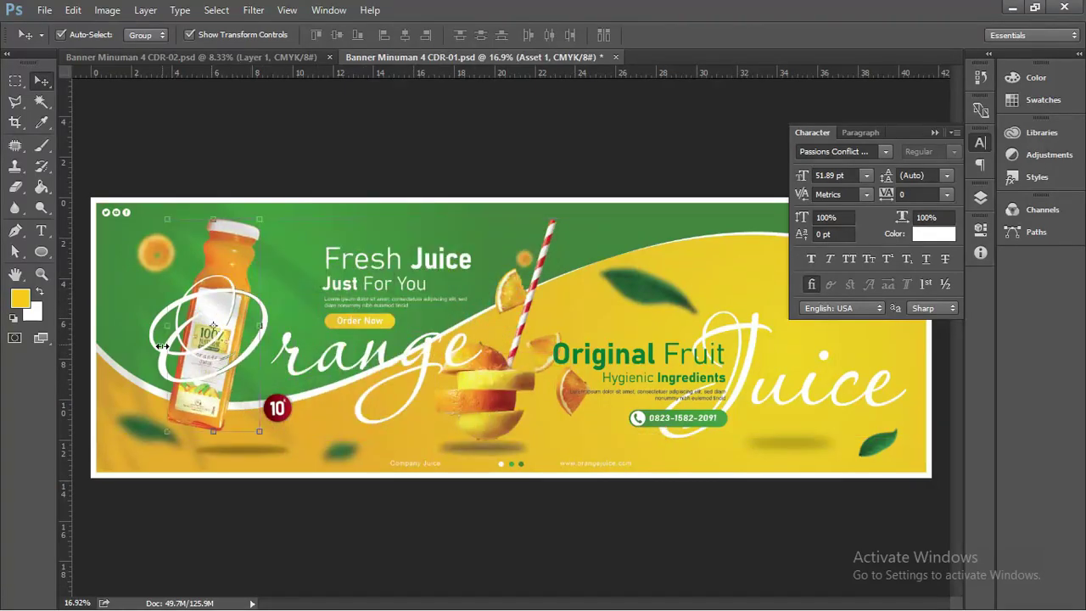
scroll(212, 346, up, 2)
scroll(212, 347, up, 4)
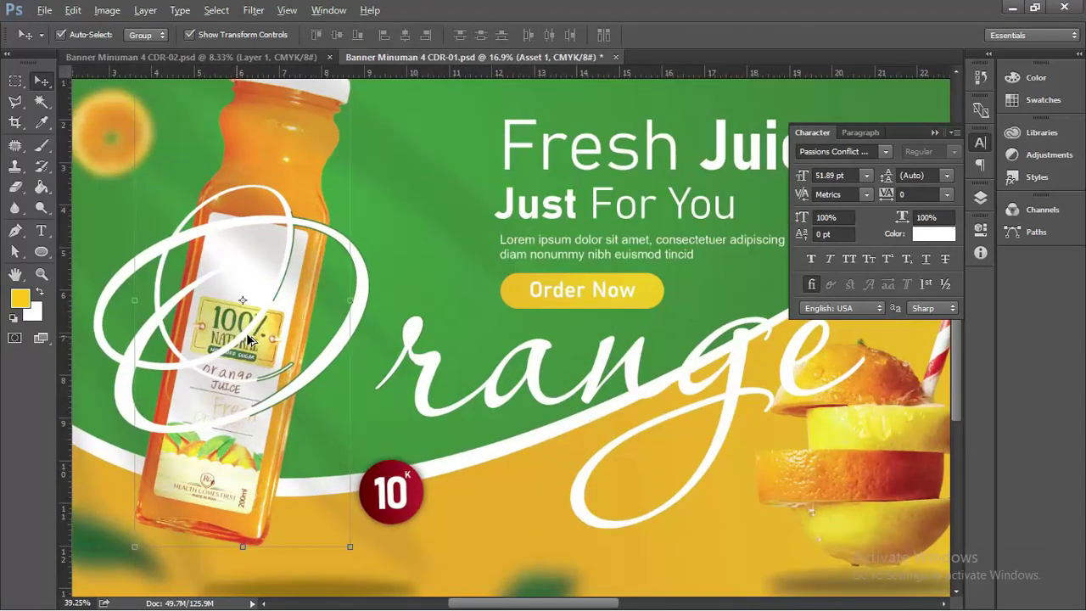
scroll(337, 247, up, 5)
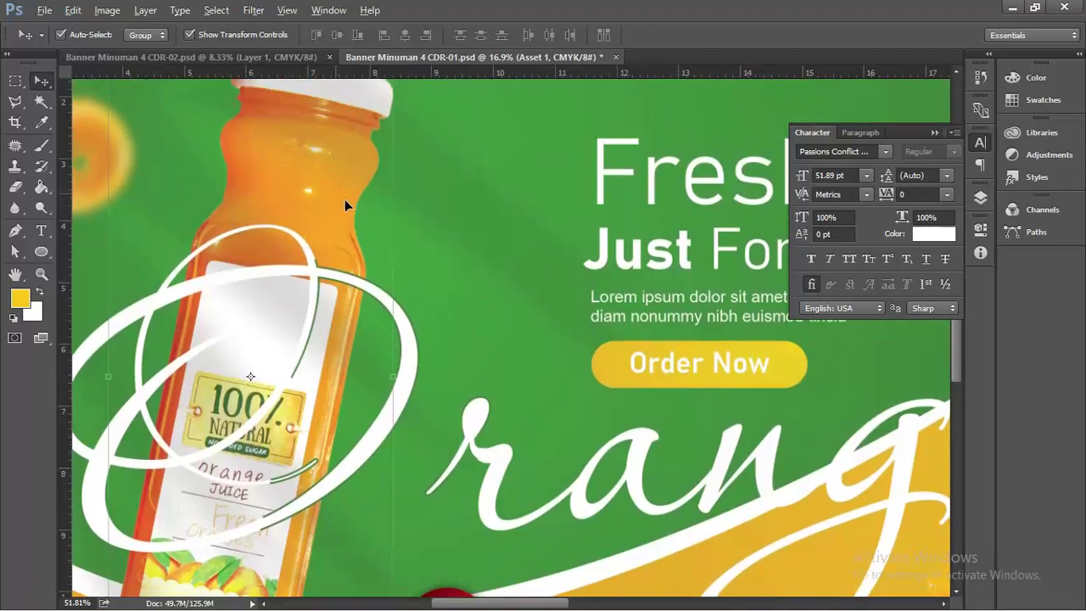
drag(324, 220, 342, 220)
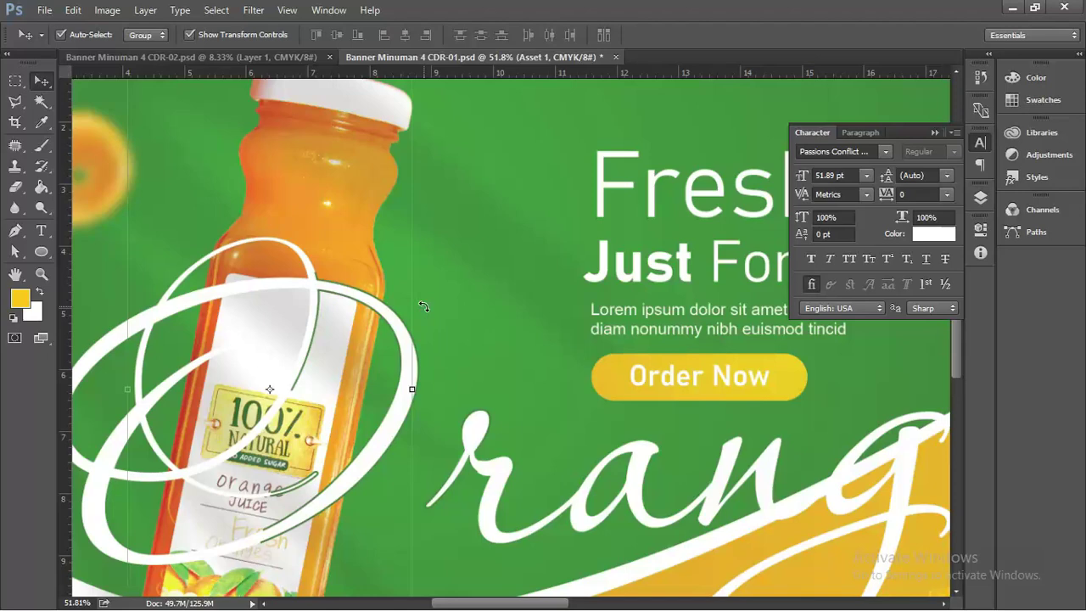
Step: Raise the Asset 1 bottle layer in the layer stack until it sits directly above the two group folders
key(ctrl)
key(ctrl)
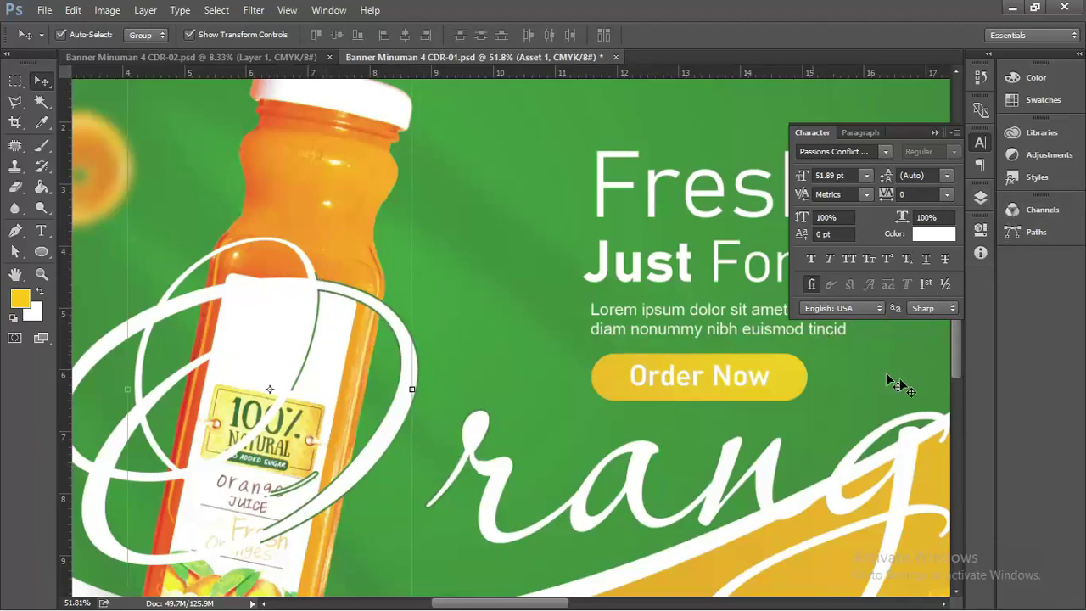
click(980, 202)
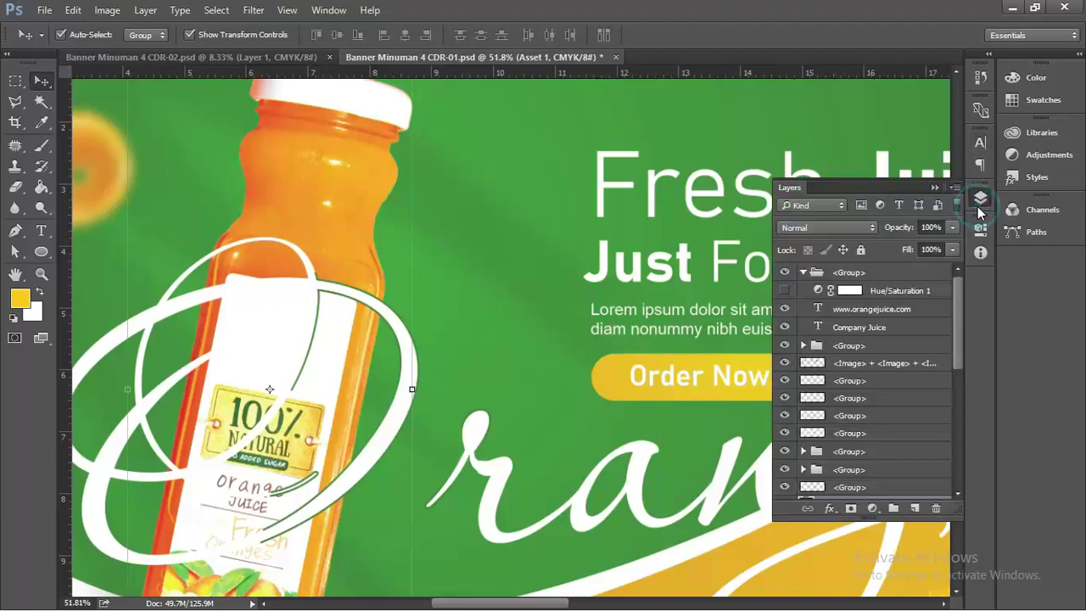
scroll(932, 431, down, 3)
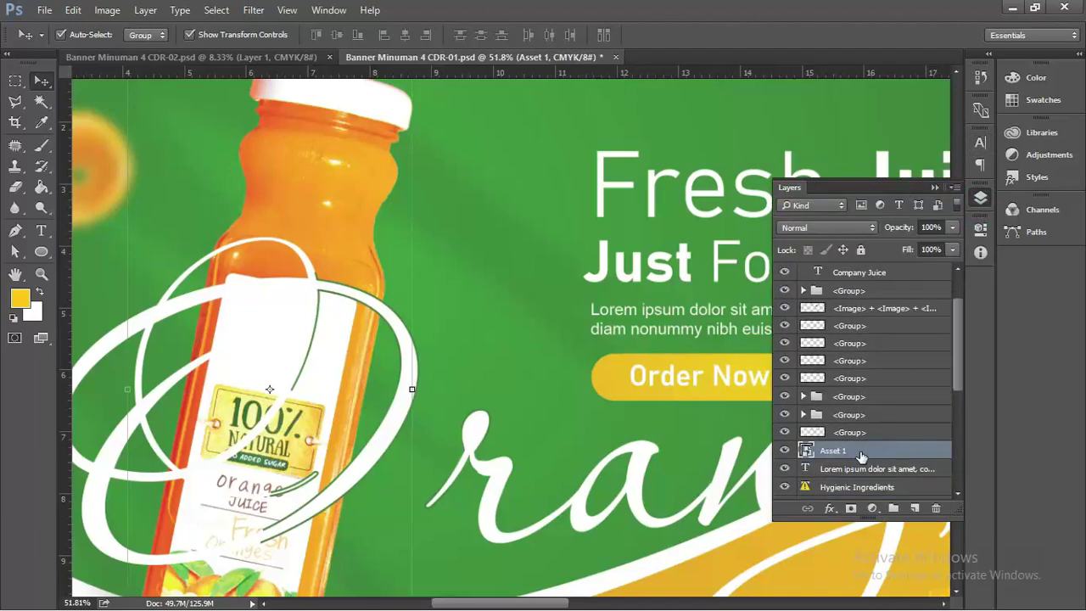
key(ctrl+shift+])
key(ctrl+[)
key(ctrl+[)
key(ctrl+[)
key(ctrl+[)
key(ctrl+[)
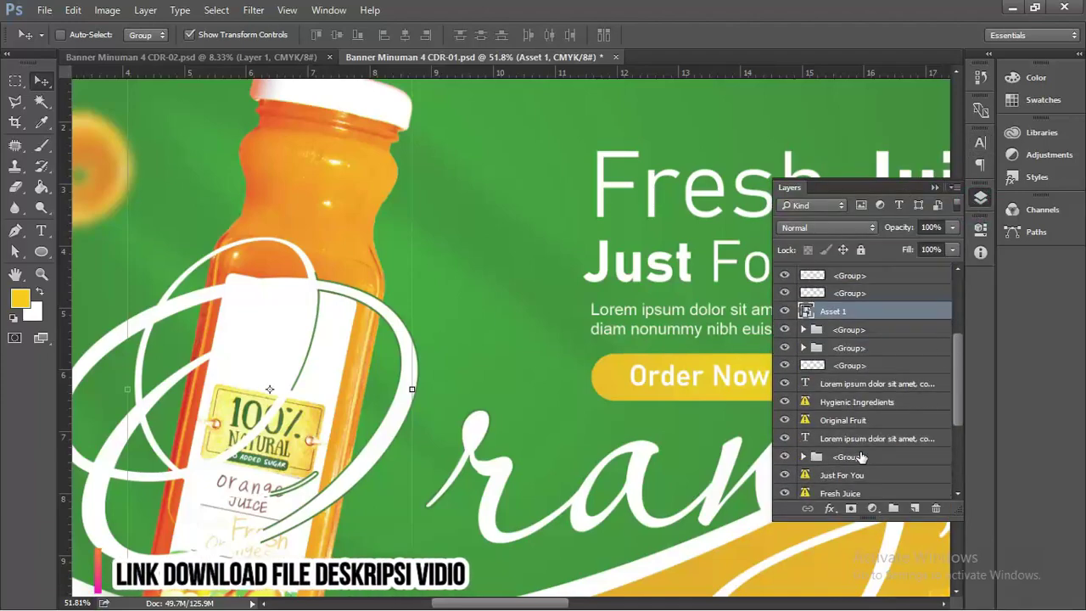
Step: Bring the Asset 1 bottle layer up to the top of the layer stack, above Hue/Saturation 1
key(ctrl+])
key(ctrl+])
key(ctrl+])
key(ctrl+])
key(ctrl+])
key(ctrl+])
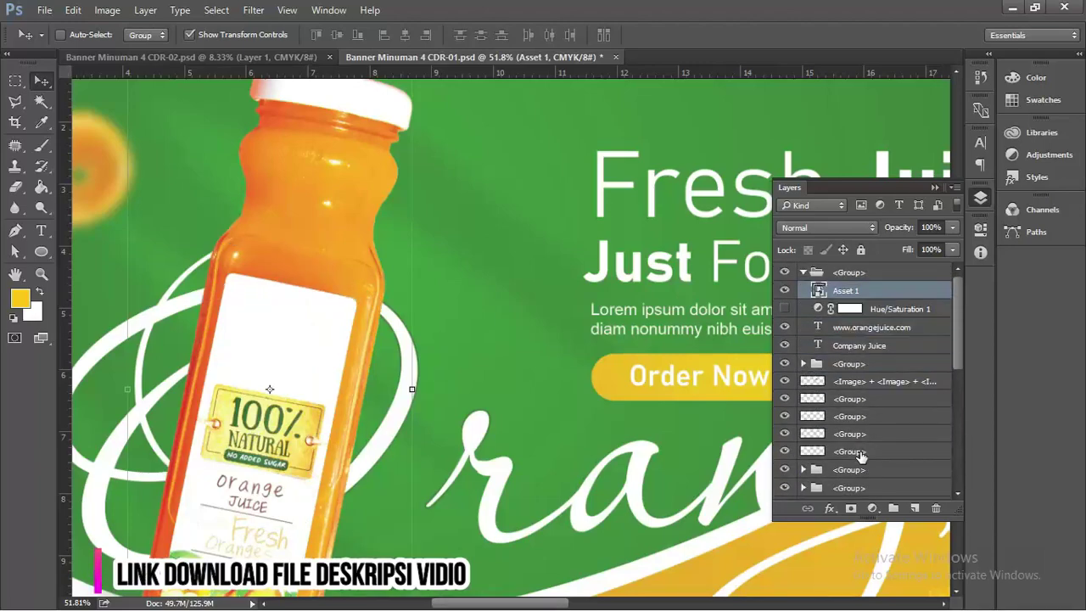
Step: Lower the Asset 1 bottle layer step by step until only one pixel group layer separates it from the two group folders
key(ctrl+[)
key(ctrl+[)
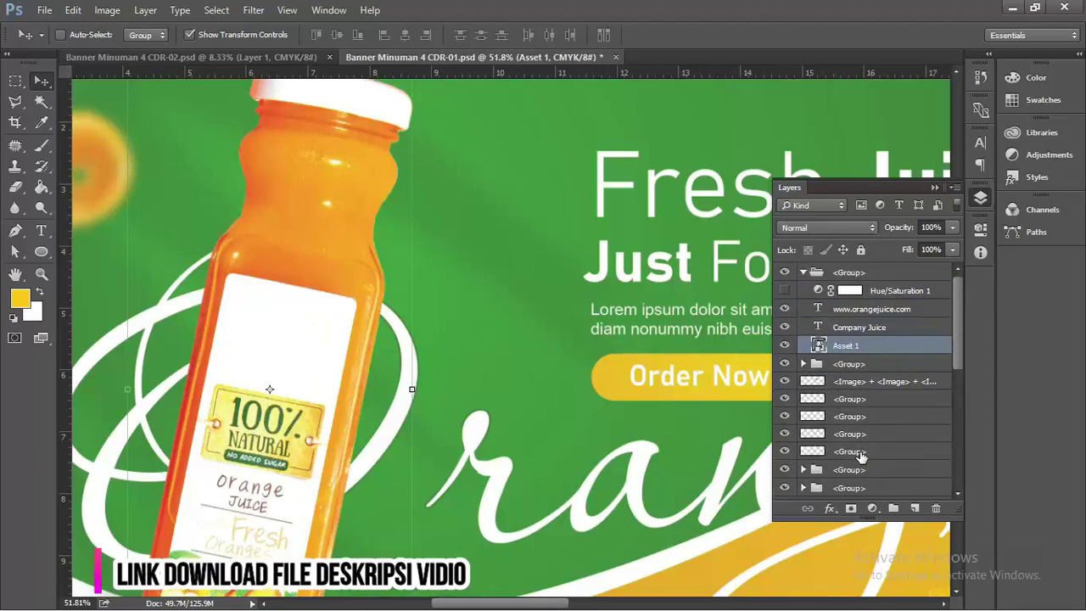
key(ctrl+[)
key(ctrl+[)
key(ctrl+[)
key(ctrl+[)
key(ctrl+[)
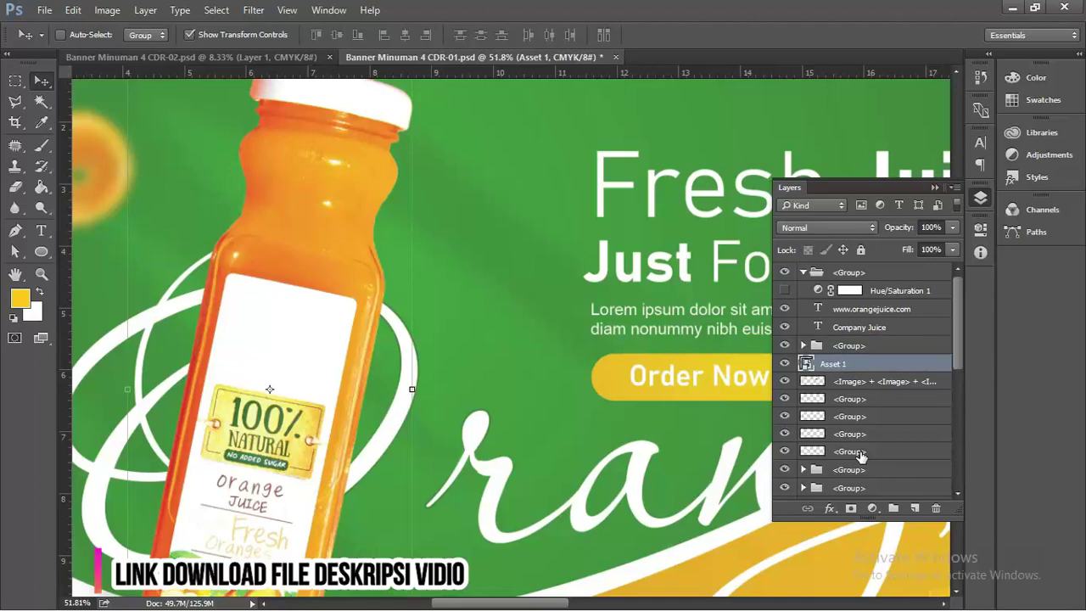
key(ctrl+[)
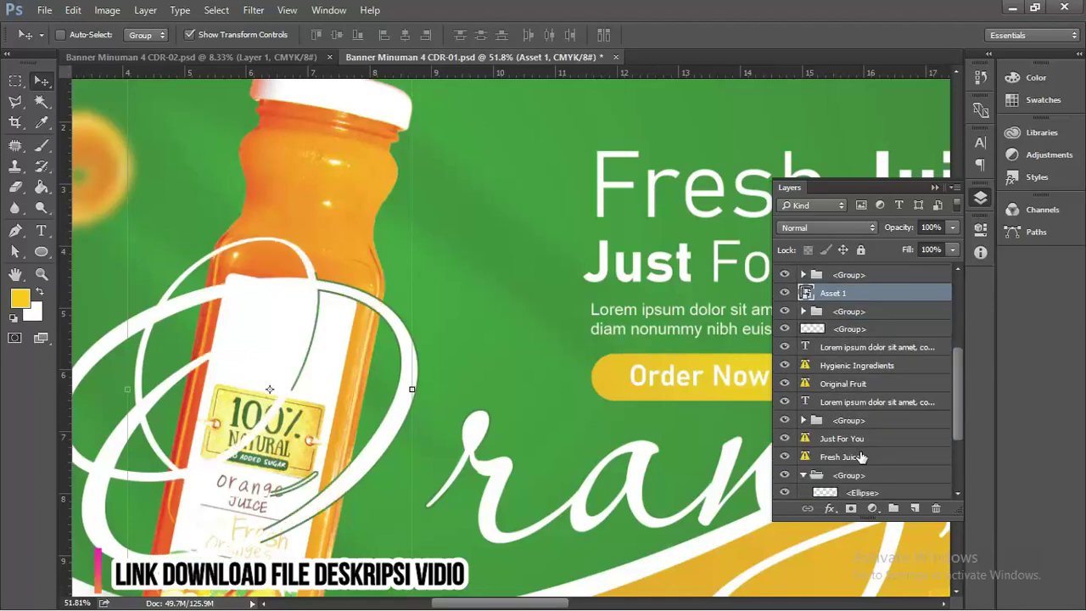
key(ctrl+[)
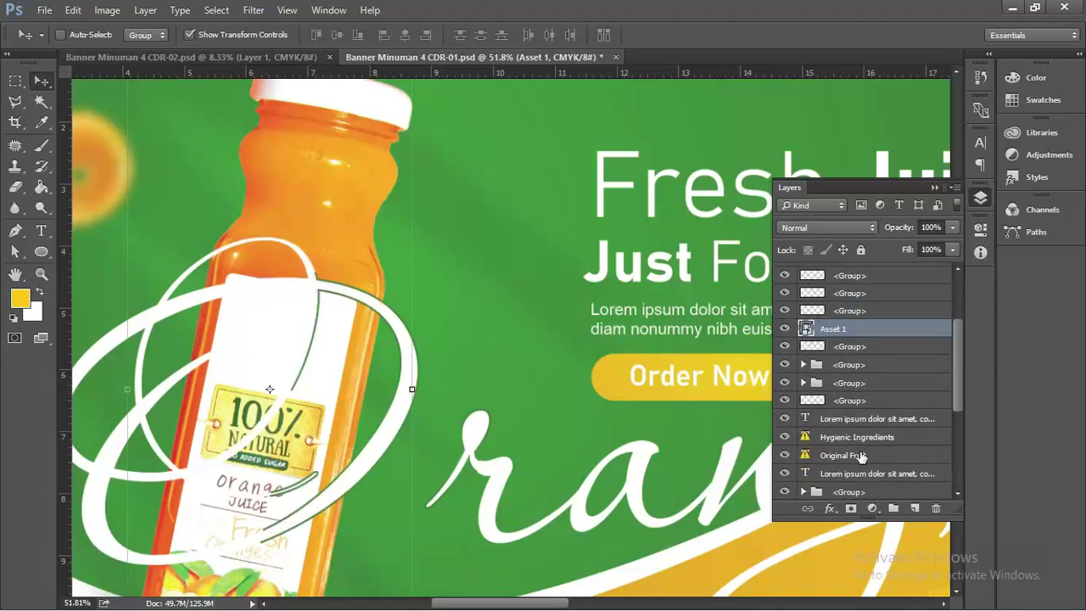
key(ctrl+])
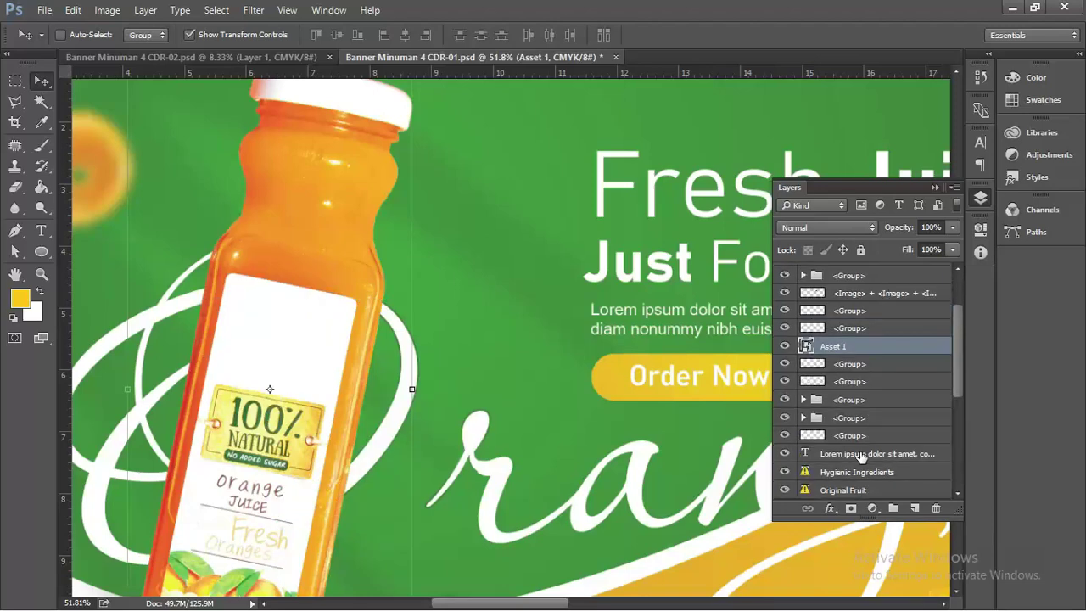
key(ctrl+[)
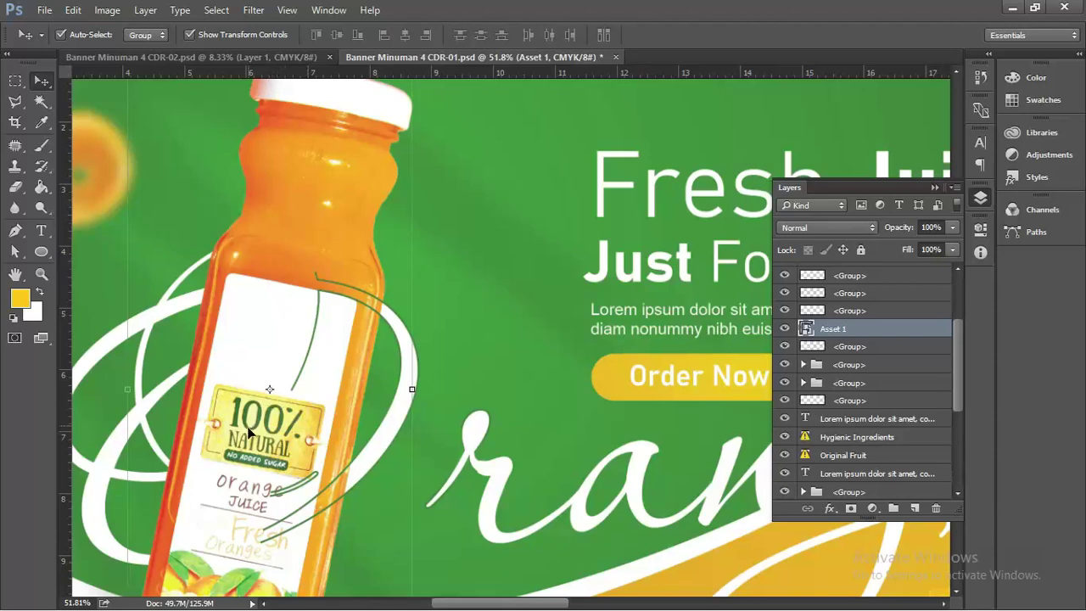
Step: Toggle the visibility of group layers near Asset 1 and shift the bottle rightward, between the O and r of "Orange"
click(784, 364)
click(784, 382)
click(465, 317)
scroll(458, 318, down, 2)
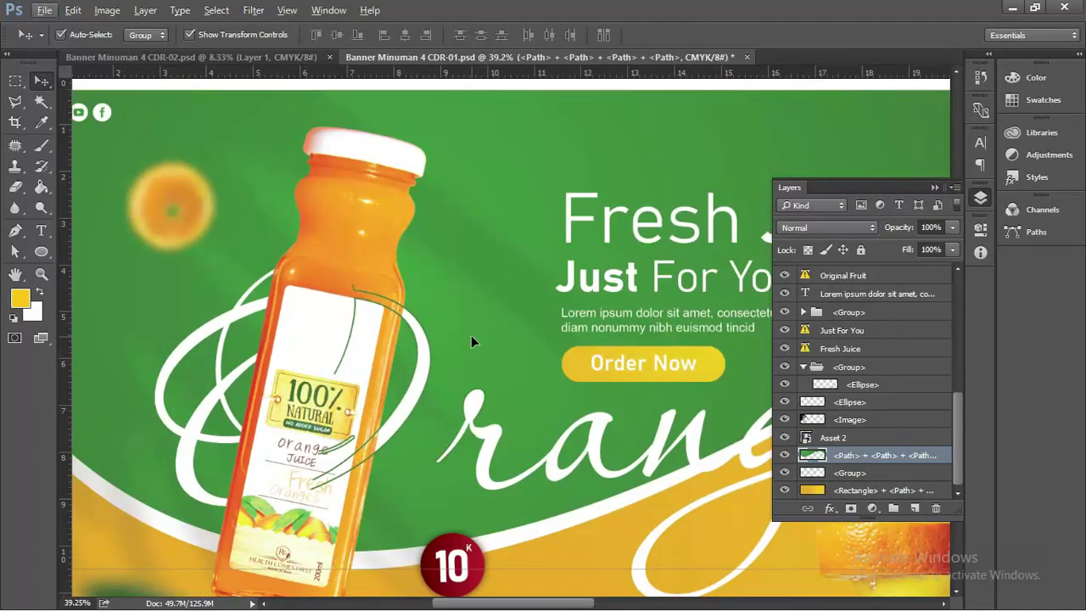
click(341, 216)
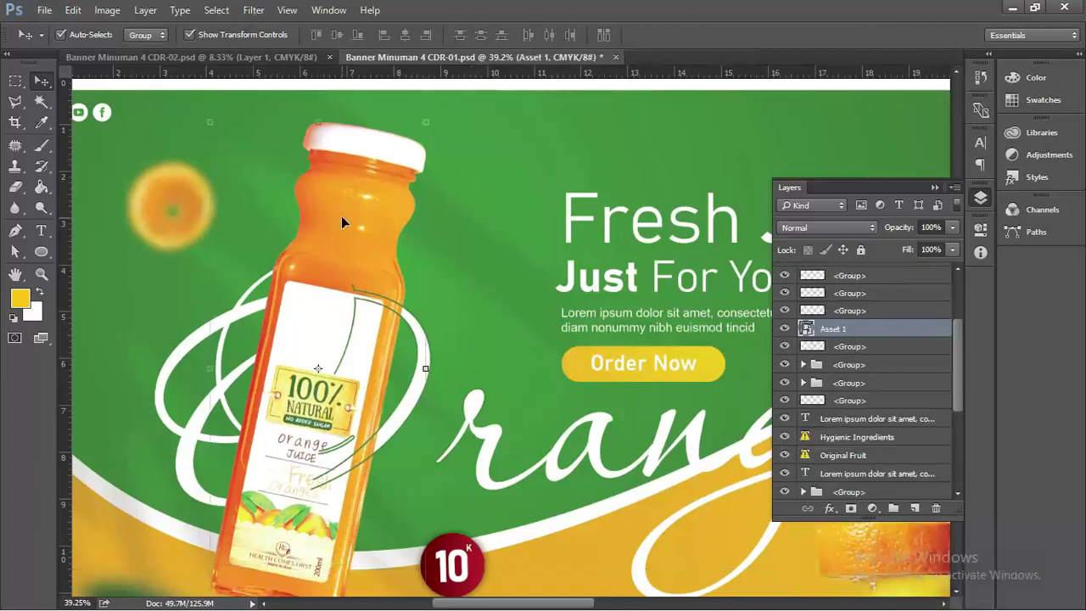
drag(364, 222, 402, 219)
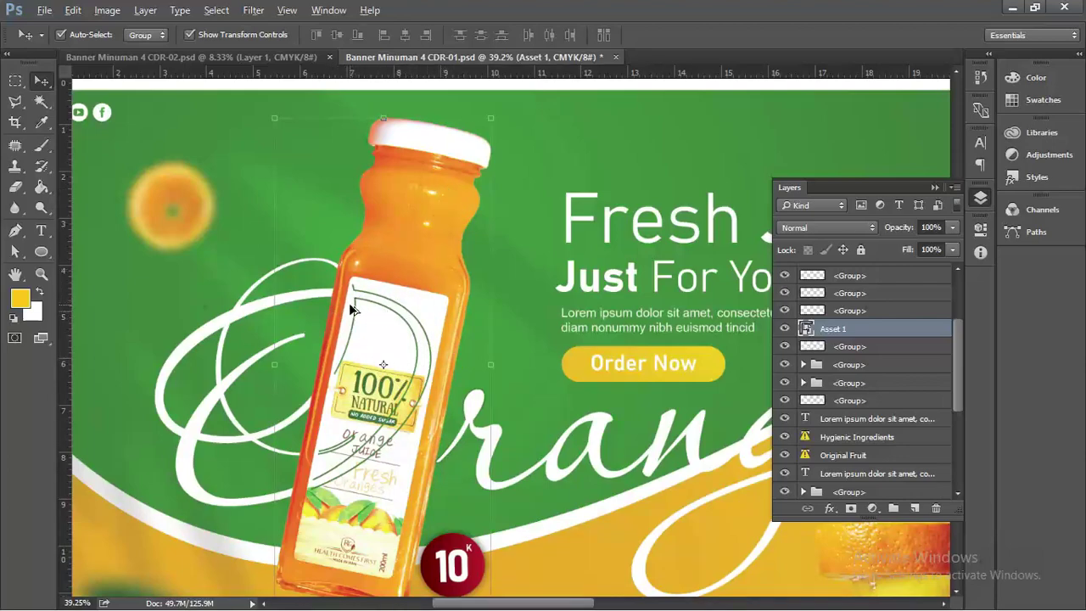
Step: Move the Asset 2 orange slices with the straw onto the "Juice" lettering, above the shadow at the banner's right end
scroll(351, 302, down, 3)
drag(485, 323, 217, 311)
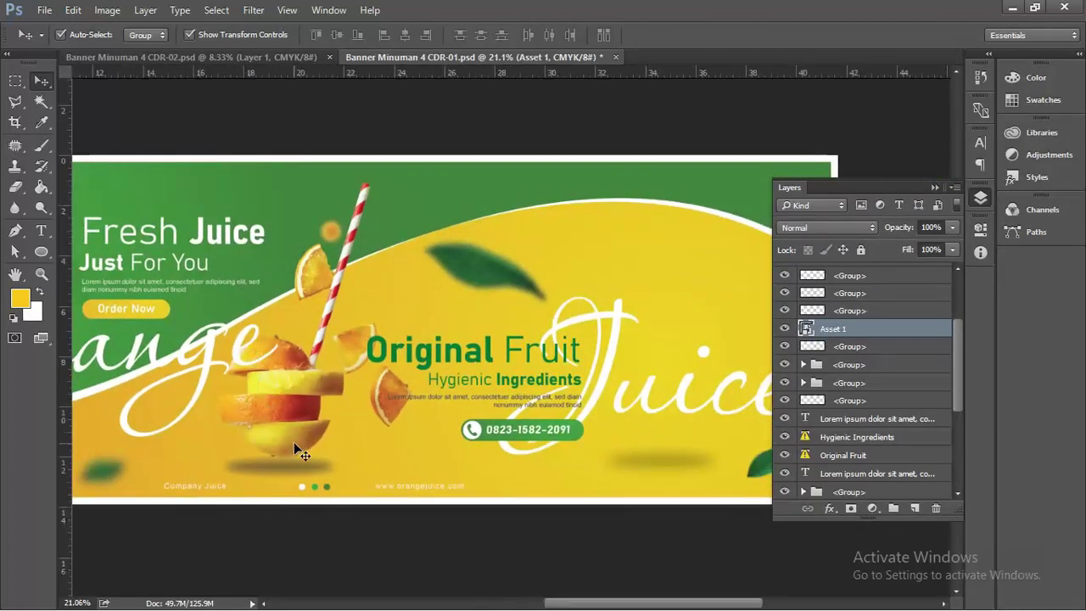
drag(294, 443, 540, 376)
scroll(542, 376, up, 1)
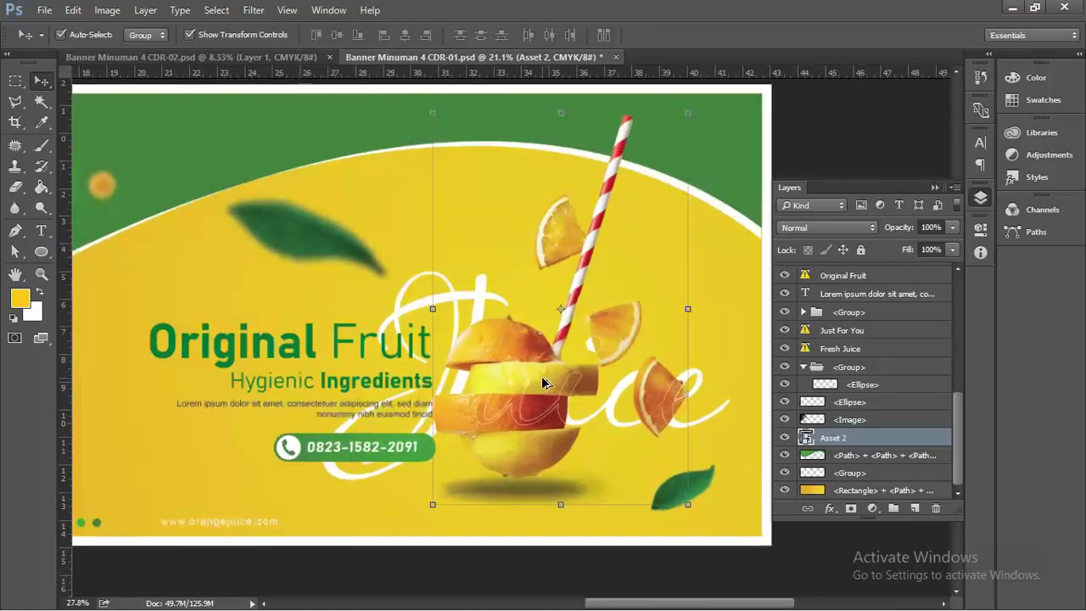
scroll(542, 376, up, 1)
drag(591, 347, 618, 346)
click(496, 341)
mouse_move(496, 341)
mouse_down()
mouse_move(552, 335)
mouse_move(502, 339)
mouse_up()
scroll(570, 374, up, 3)
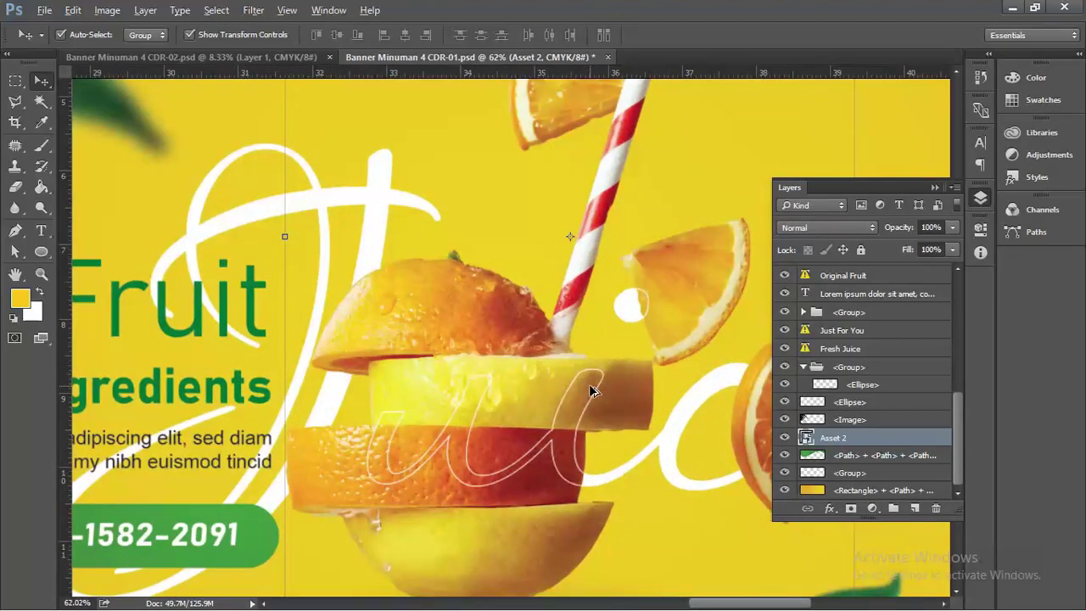
scroll(625, 390, down, 2)
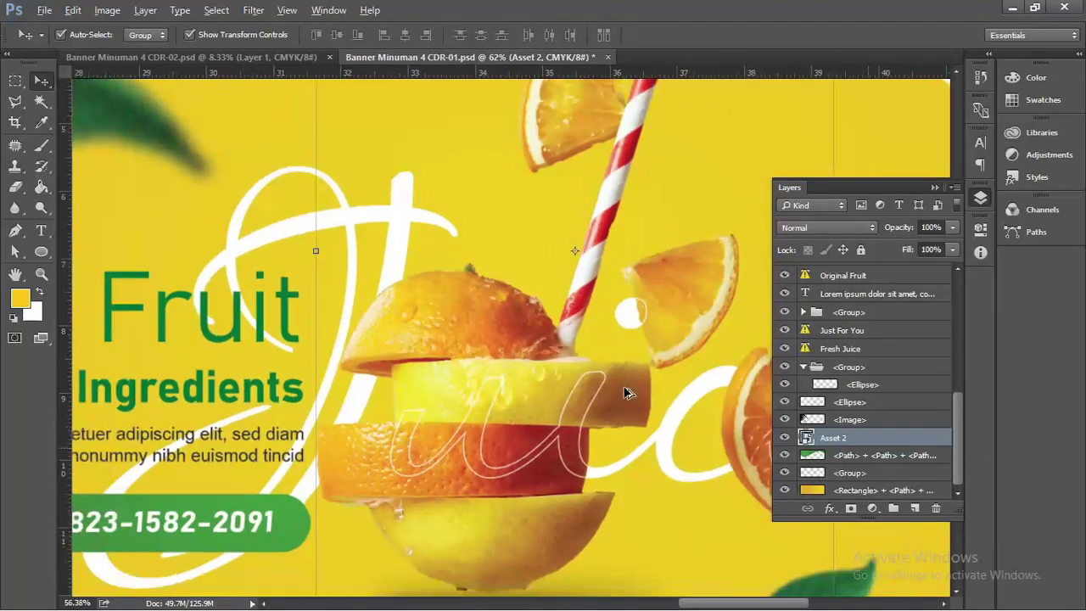
scroll(627, 390, down, 5)
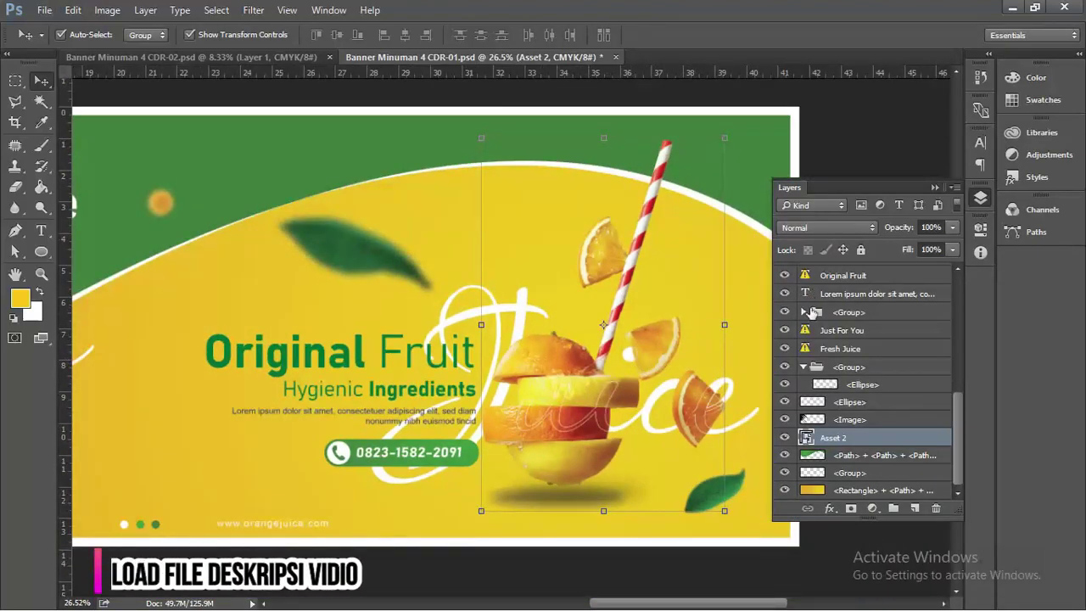
Step: Collapse the layer list, view the whole banner, and look at Banner Minuman 4 CDR-02 before returning to Banner Minuman 4 CDR-01
click(935, 188)
scroll(885, 280, down, 2)
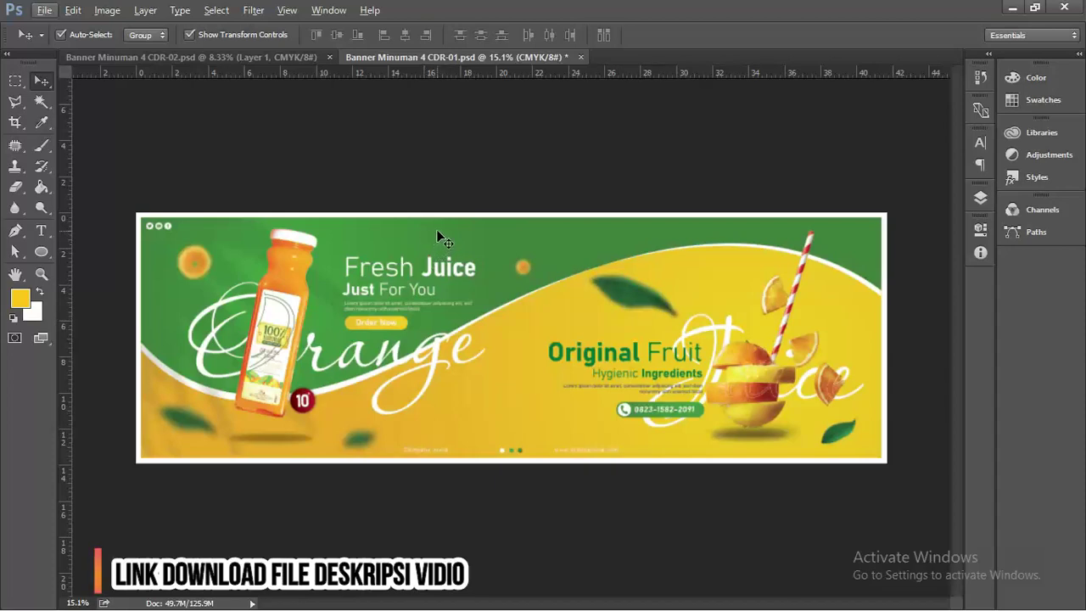
click(251, 57)
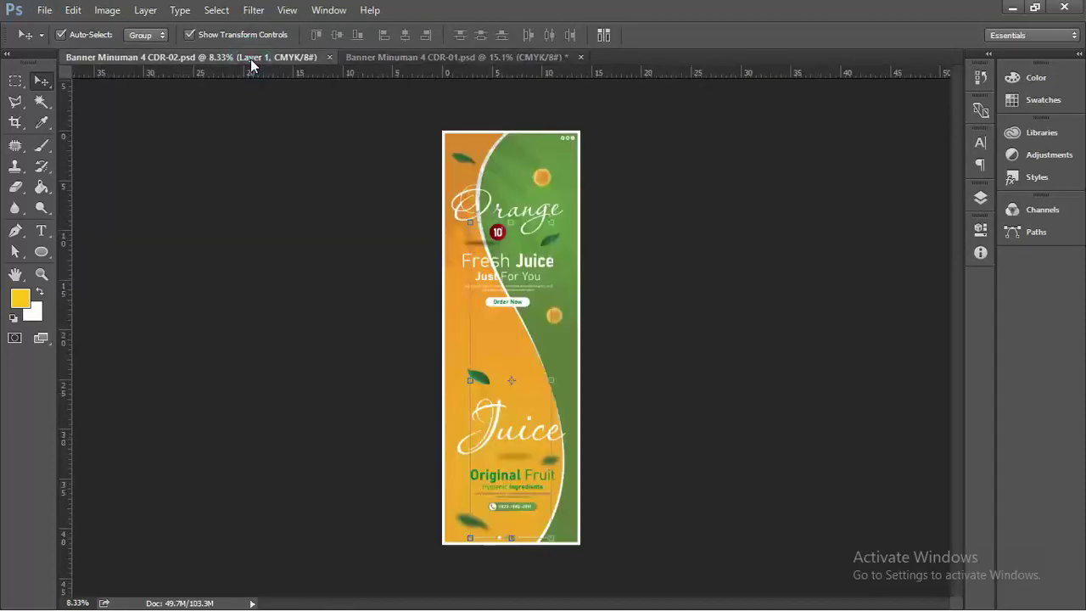
click(700, 319)
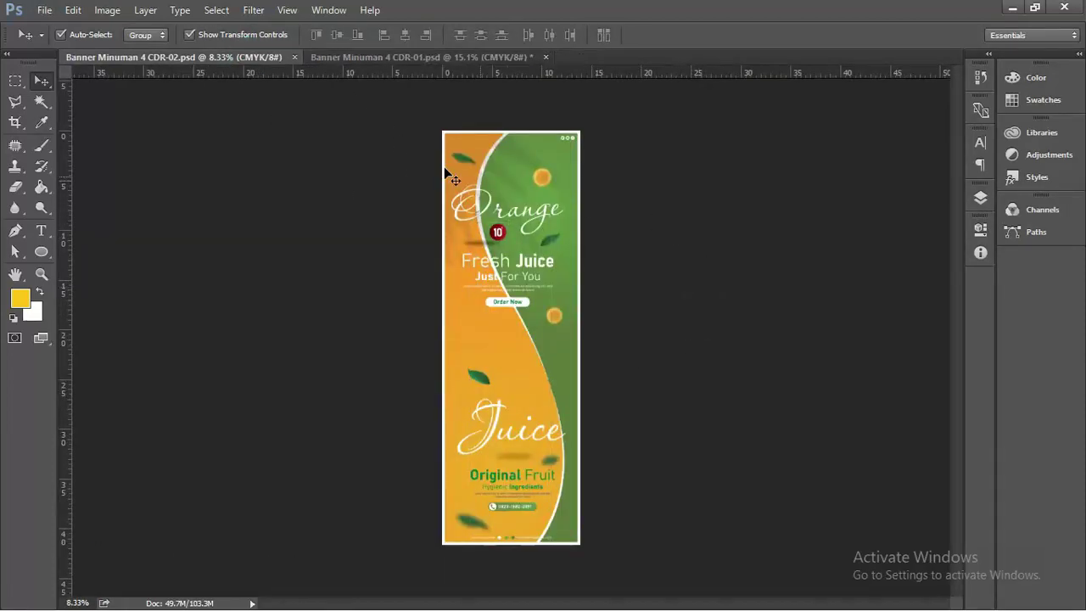
click(376, 57)
click(514, 171)
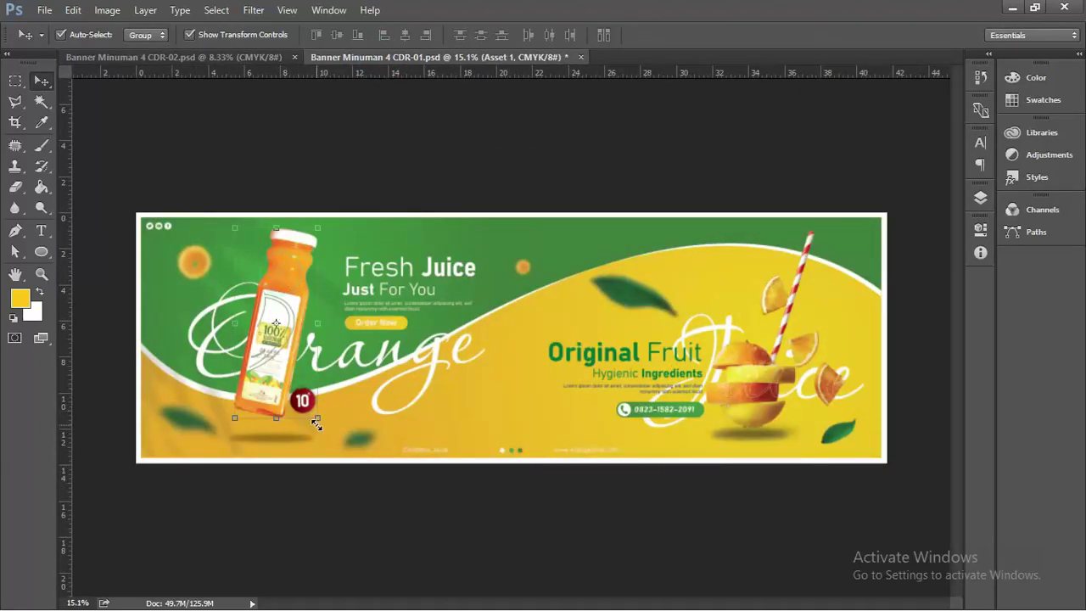
Step: Enlarge the juice bottle slightly and position it just above its shadow, leaving it deselected
drag(326, 431, 353, 471)
key(Return)
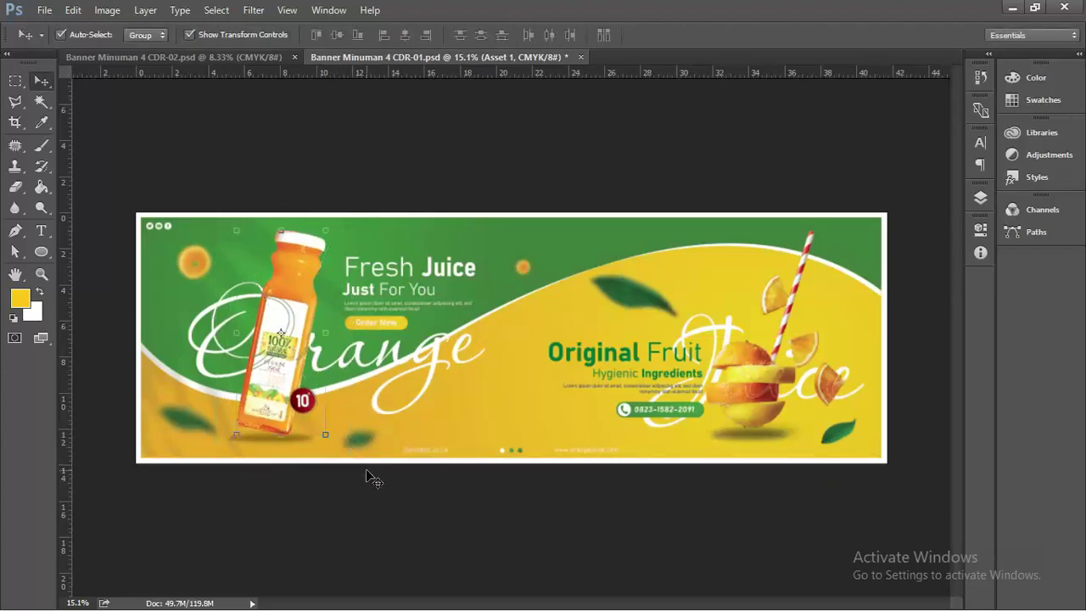
drag(299, 305, 296, 307)
click(381, 189)
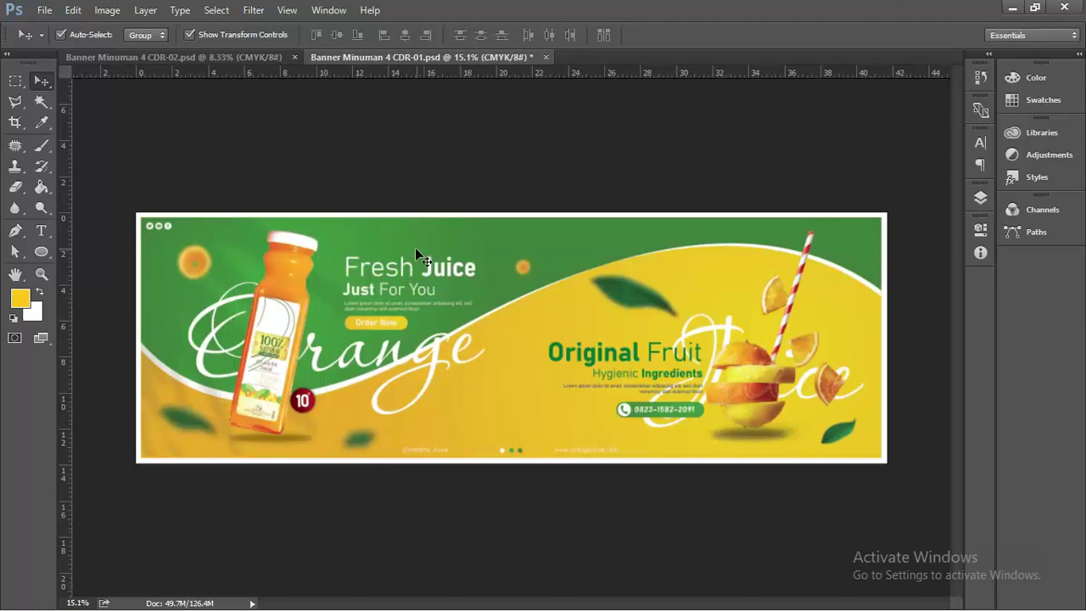
Step: Switch to File Explorer and select the Banner Minuman 4 CDR CorelDRAW file in the CDR folder of Banner Minuman 4
key(alt+Tab)
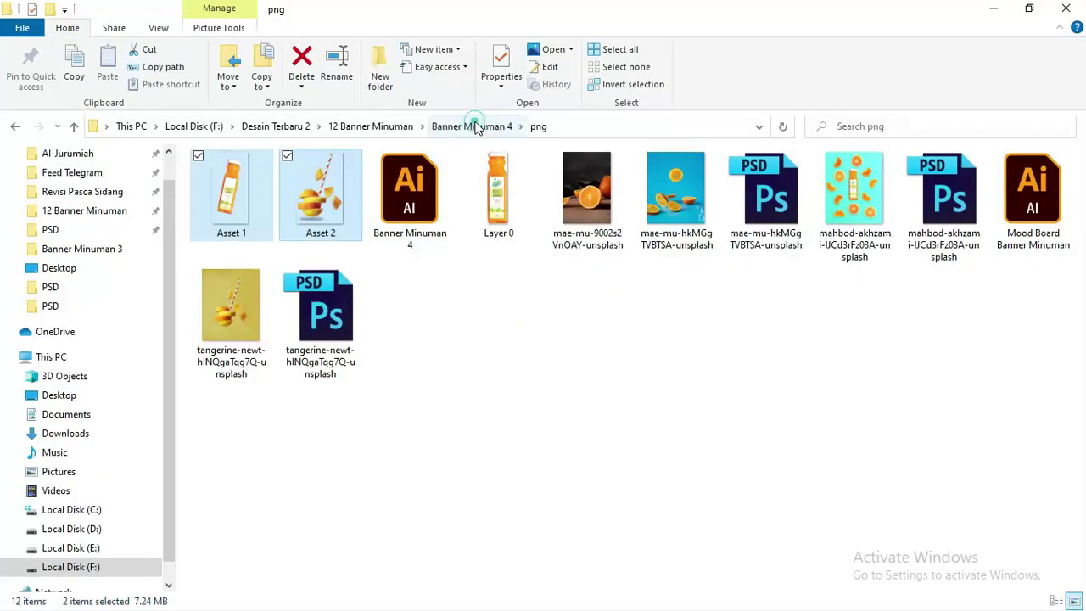
click(475, 126)
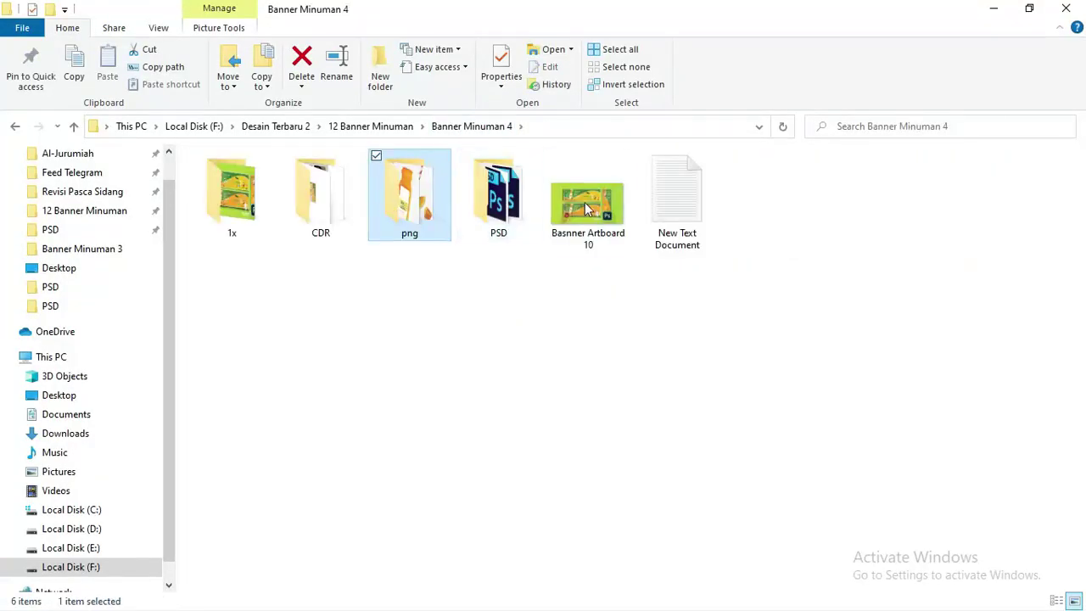
double_click(311, 211)
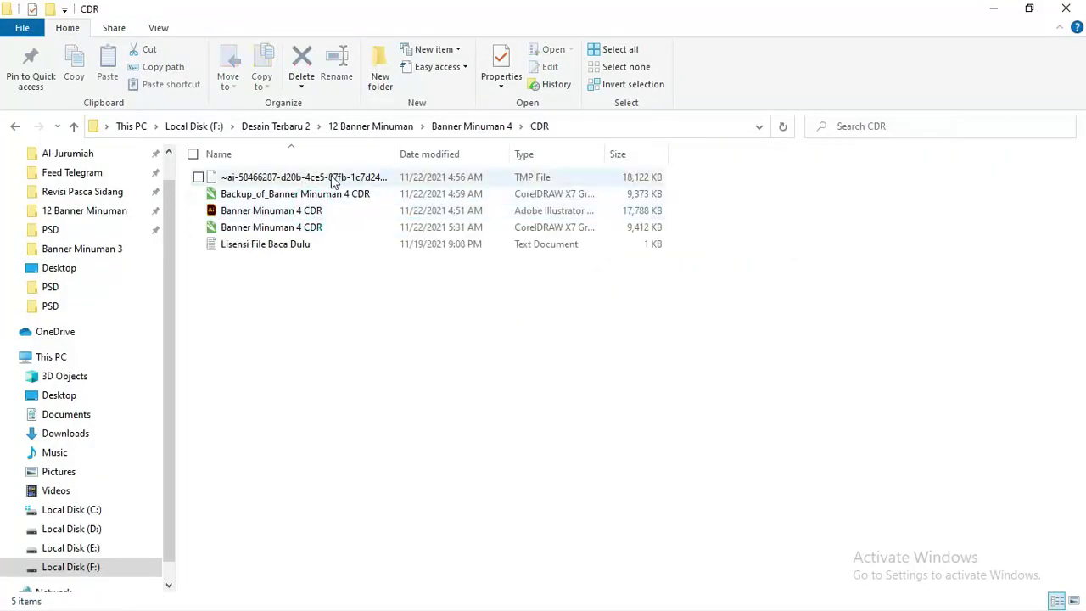
click(291, 227)
right_click(297, 227)
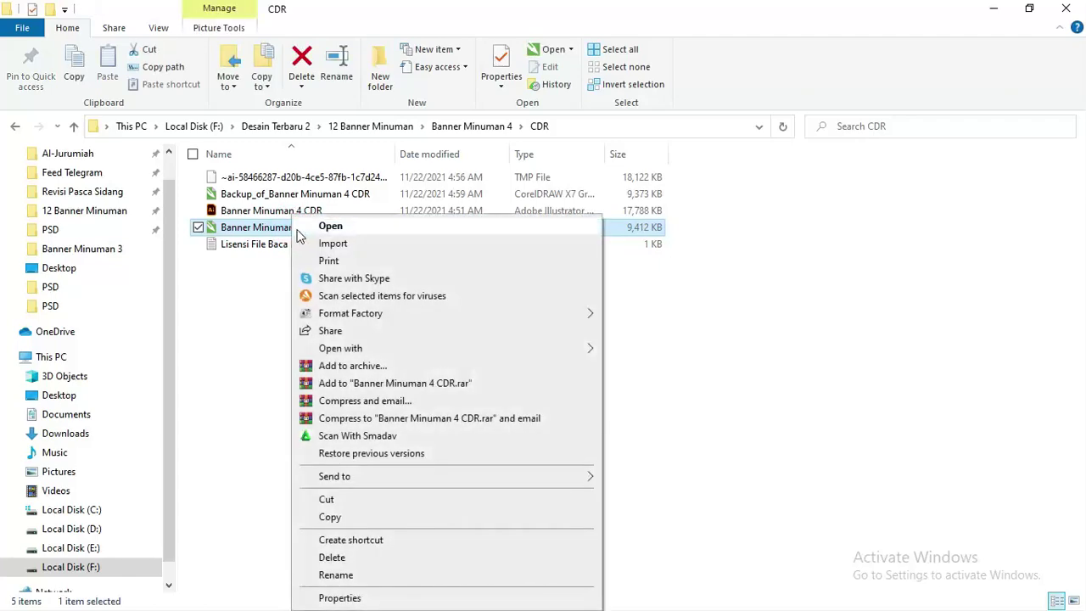
click(287, 280)
Step: Switch to CorelDRAW and examine the upper green and yellow banner in Banner Minuman 4 CDR.cdr
key(alt+Tab)
key(alt+Tab)
key(alt+Tab)
key(alt+Tab)
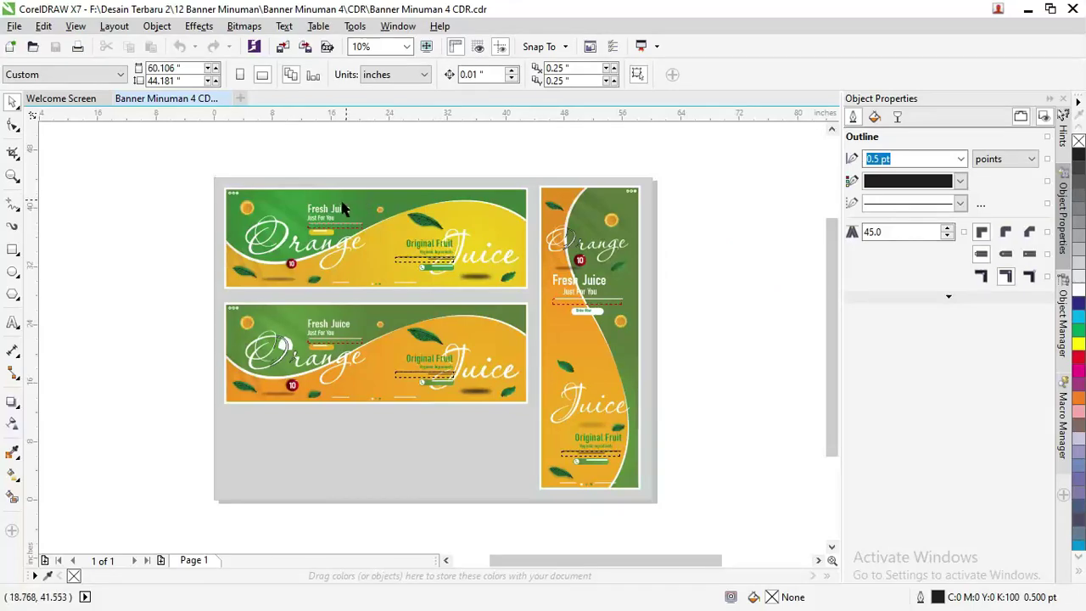
scroll(347, 211, up, 4)
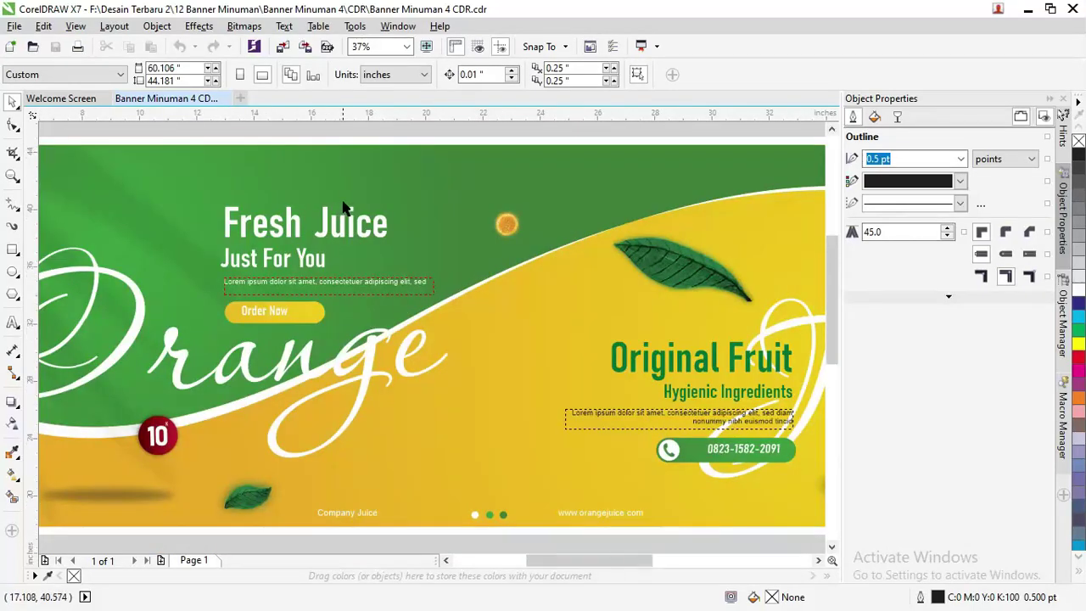
scroll(341, 207, down, 2)
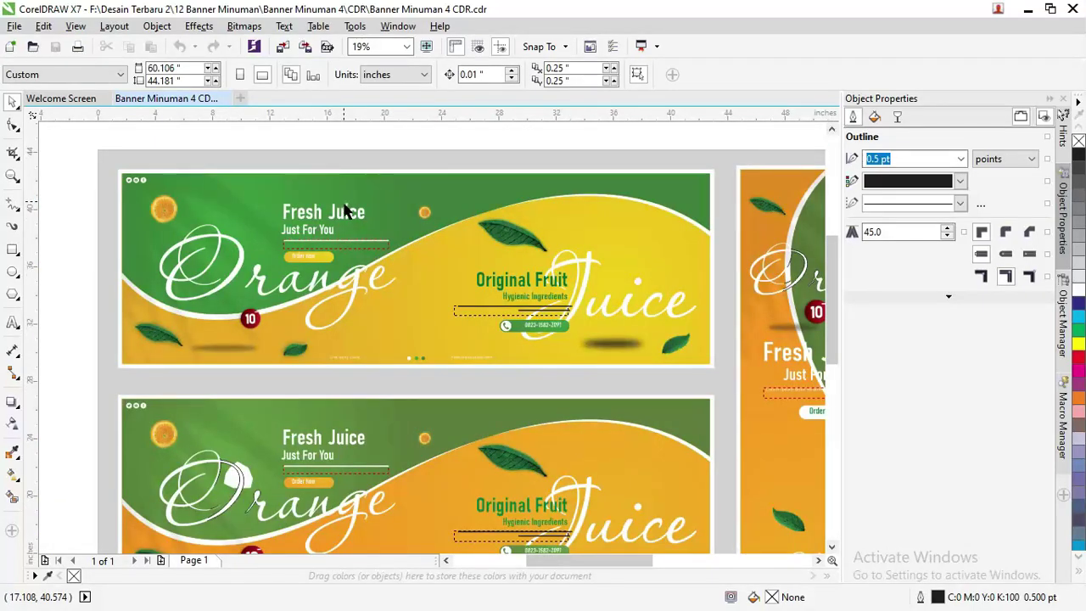
Step: Move the grouped pair of horizontal banners off the page to the left, to about X -22.8 and Y 21.6 inches
click(501, 231)
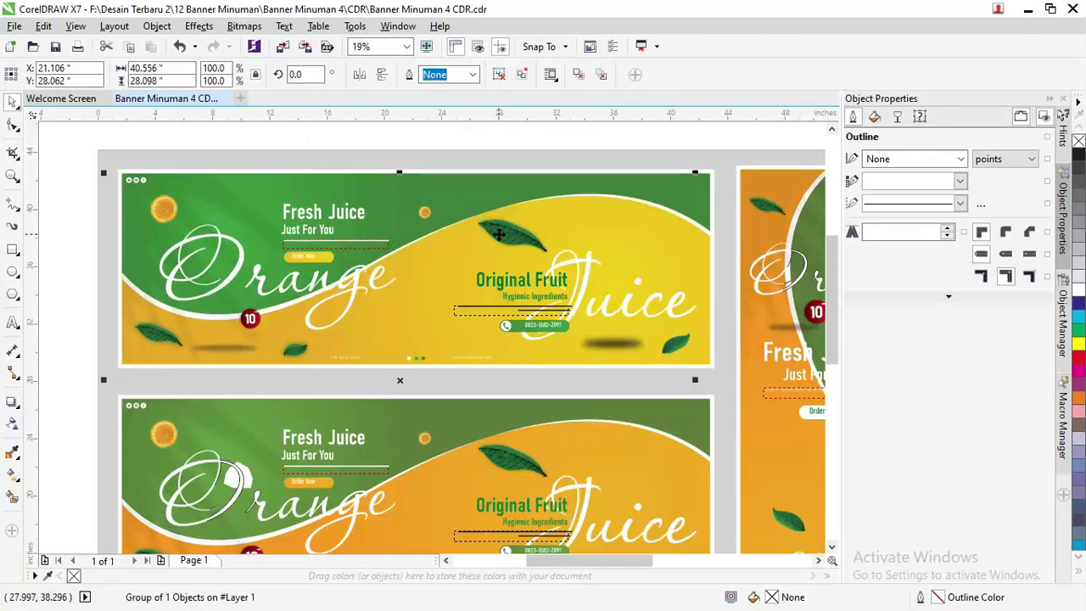
drag(501, 235, 473, 246)
scroll(503, 240, down, 2)
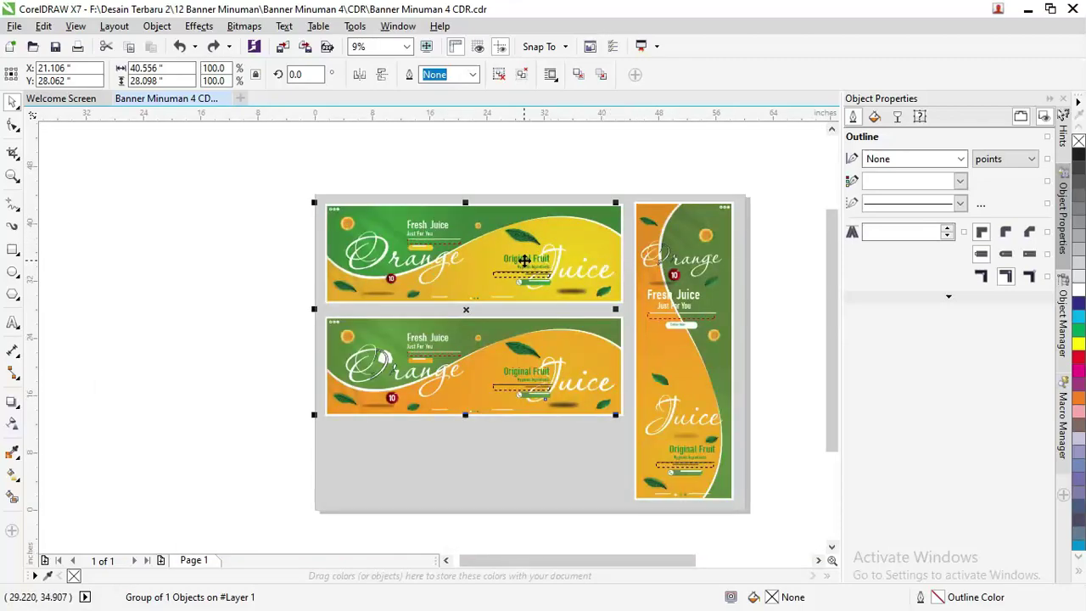
drag(527, 231, 213, 277)
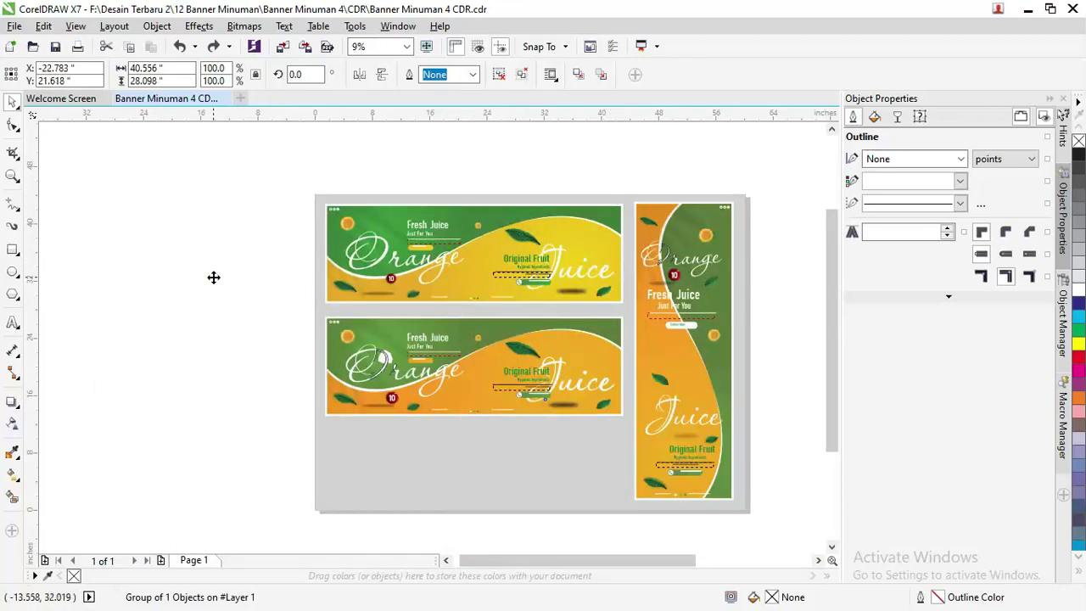
Step: Try to move the large leaf above Original Fruit off its blurred copy and undo the move
click(529, 239)
scroll(529, 240, up, 4)
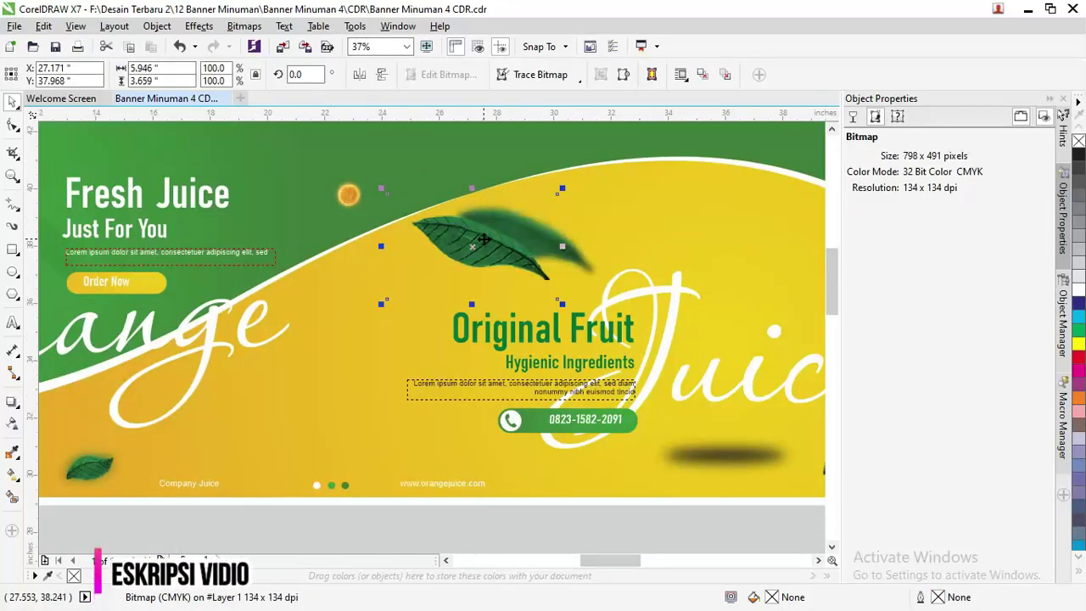
drag(483, 239, 313, 284)
click(558, 240)
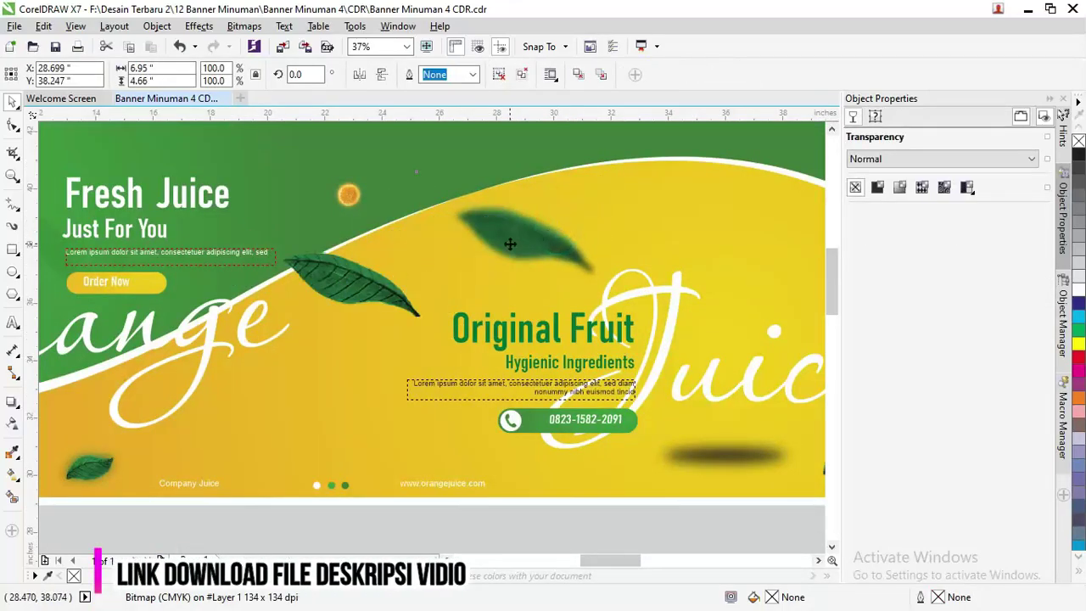
click(509, 242)
key(ctrl+z)
click(574, 239)
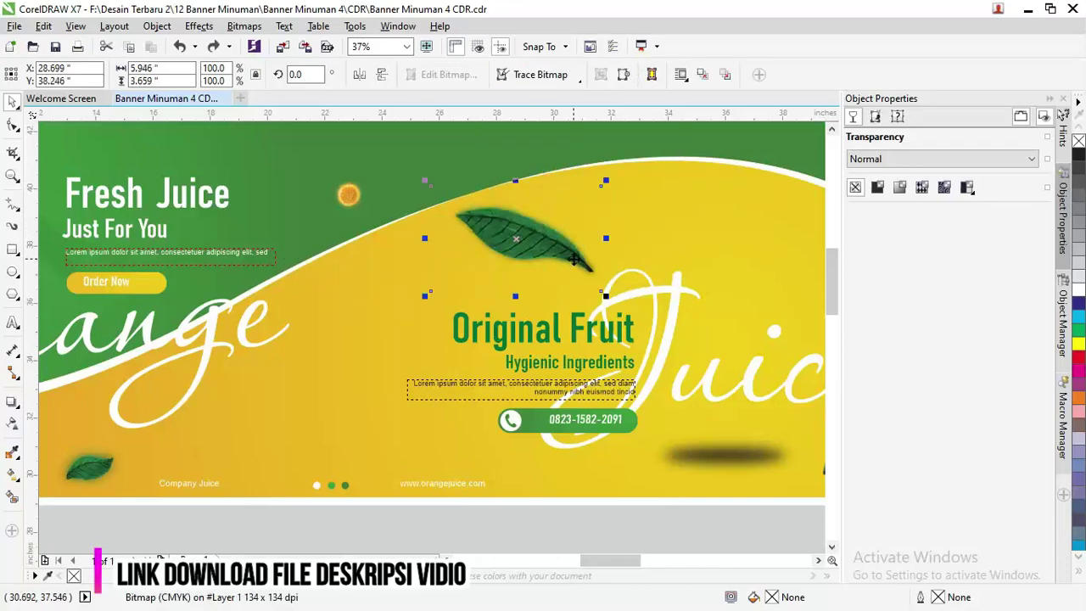
Step: Move the sharp leaves near the lower edge of the upper banner off their blurred copies, the small one to X 15.442 and Y 28.944 inches
scroll(560, 267, down, 2)
click(182, 344)
drag(181, 344, 162, 314)
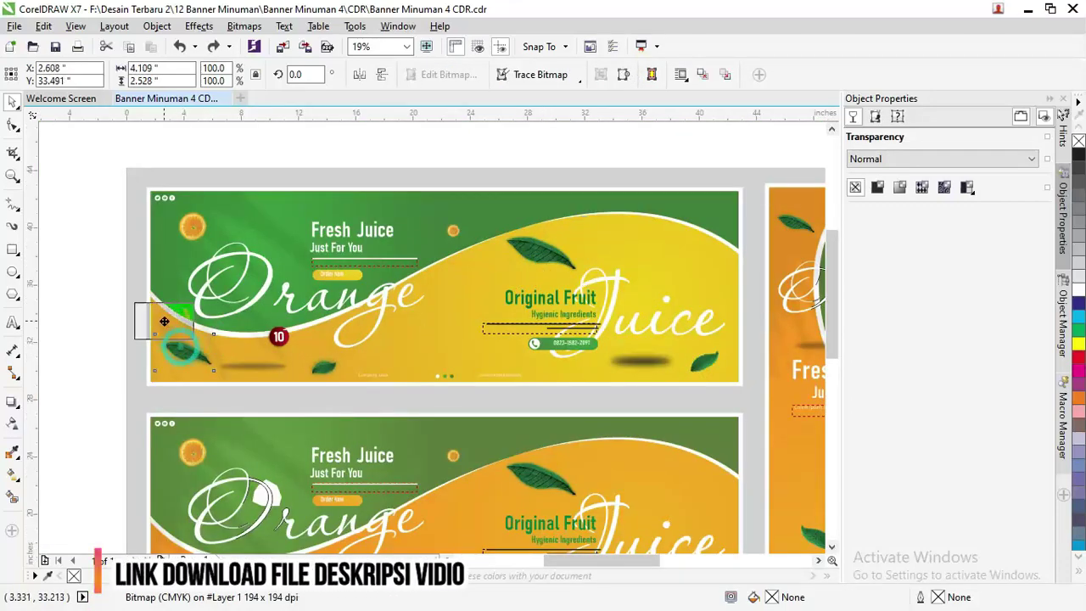
drag(329, 376, 348, 392)
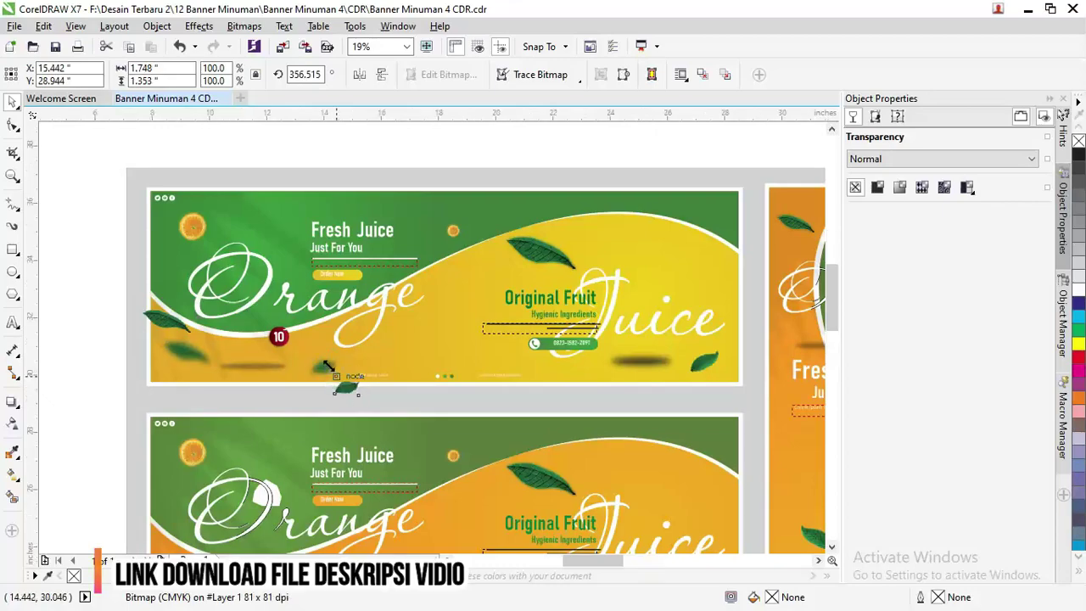
scroll(340, 382, up, 2)
scroll(491, 375, down, 2)
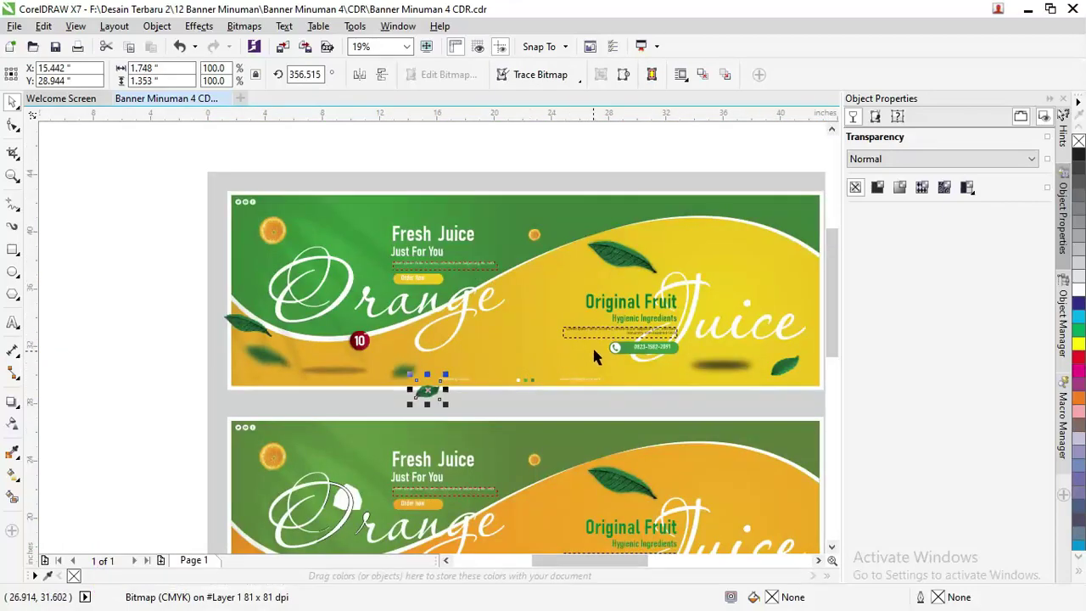
Step: Extend the Lorem ipsum paragraph frame under Just For You in the upper banner to 0.731 inches high
double_click(459, 257)
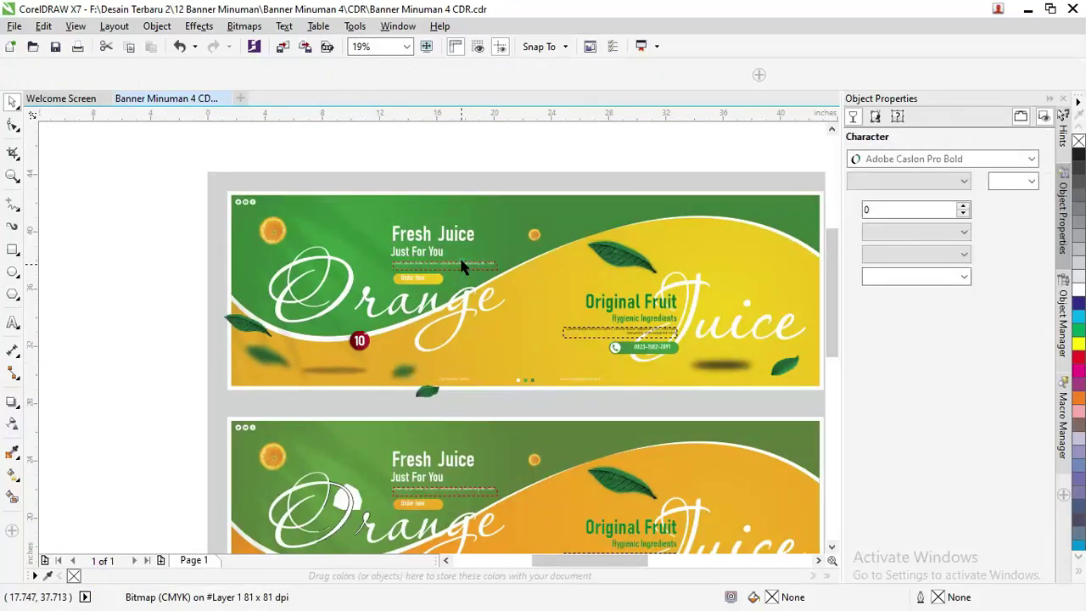
click(459, 261)
scroll(450, 255, up, 3)
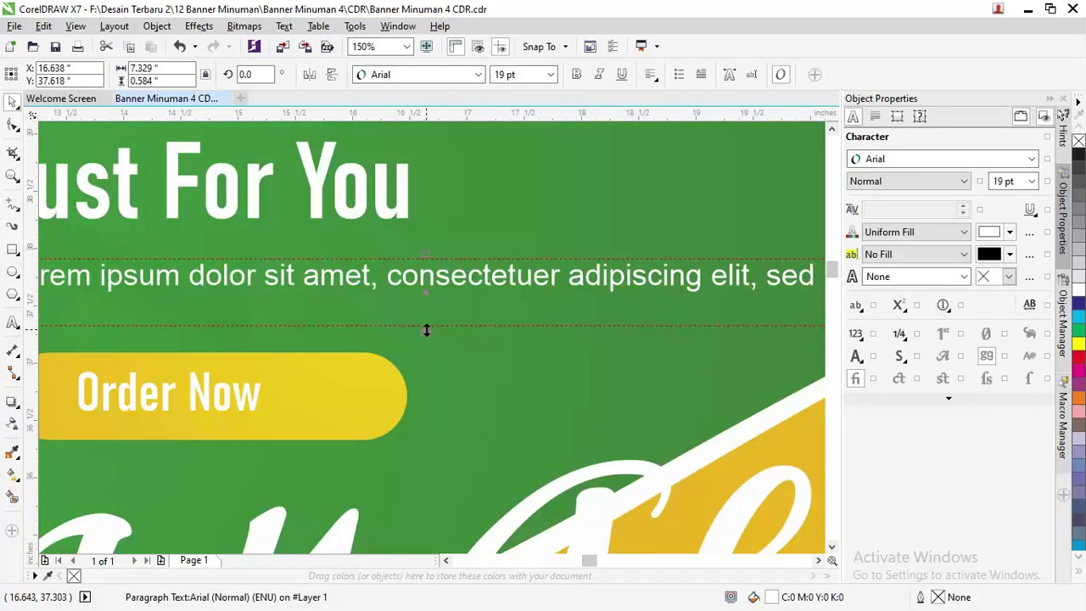
mouse_move(426, 331)
mouse_down()
mouse_move(426, 359)
mouse_move(433, 347)
mouse_up()
scroll(461, 292, down, 4)
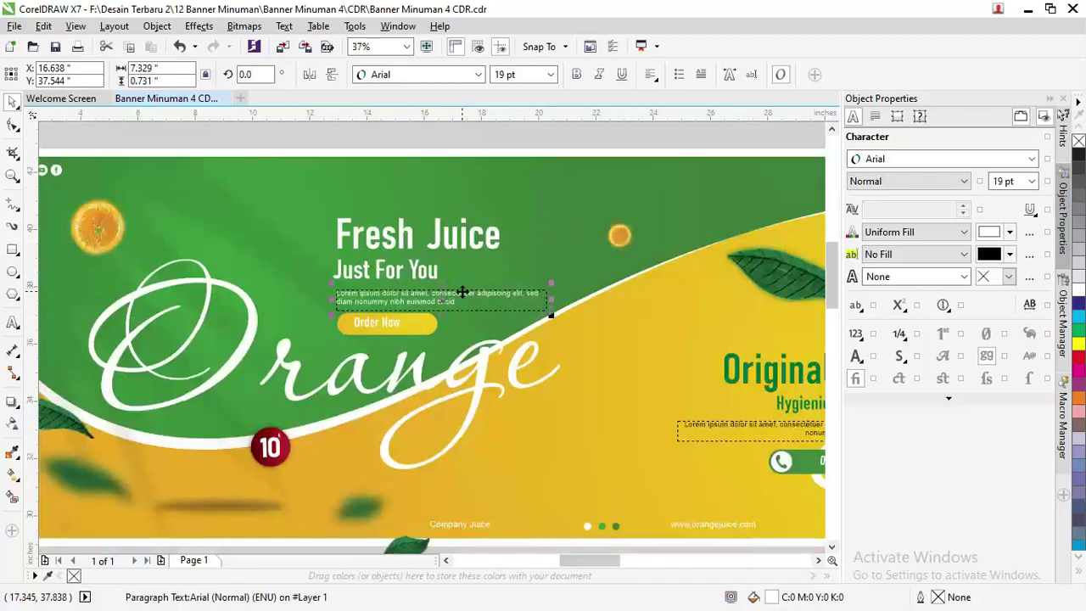
Step: Open the Lorem ipsum paragraph for editing, and return to the Pick tool with the Fresh Juice heading selected
double_click(463, 292)
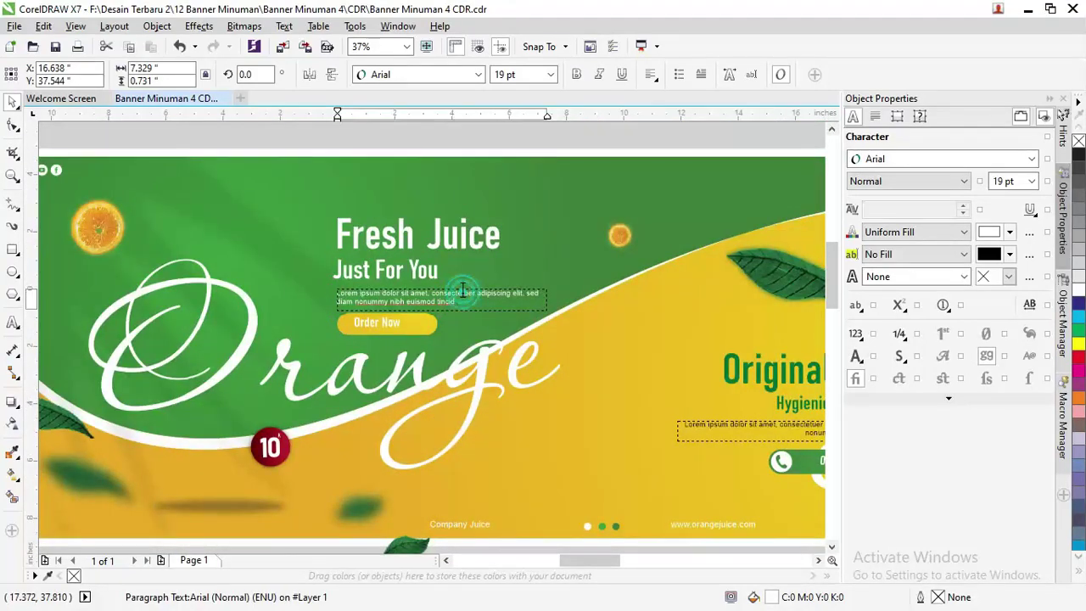
click(445, 241)
click(12, 100)
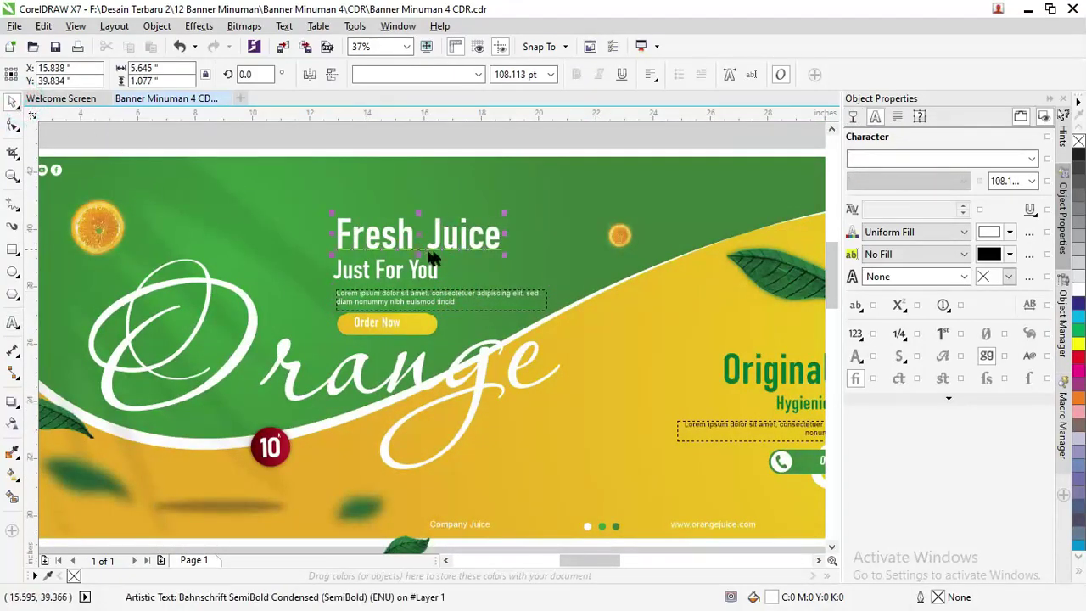
scroll(471, 244, down, 4)
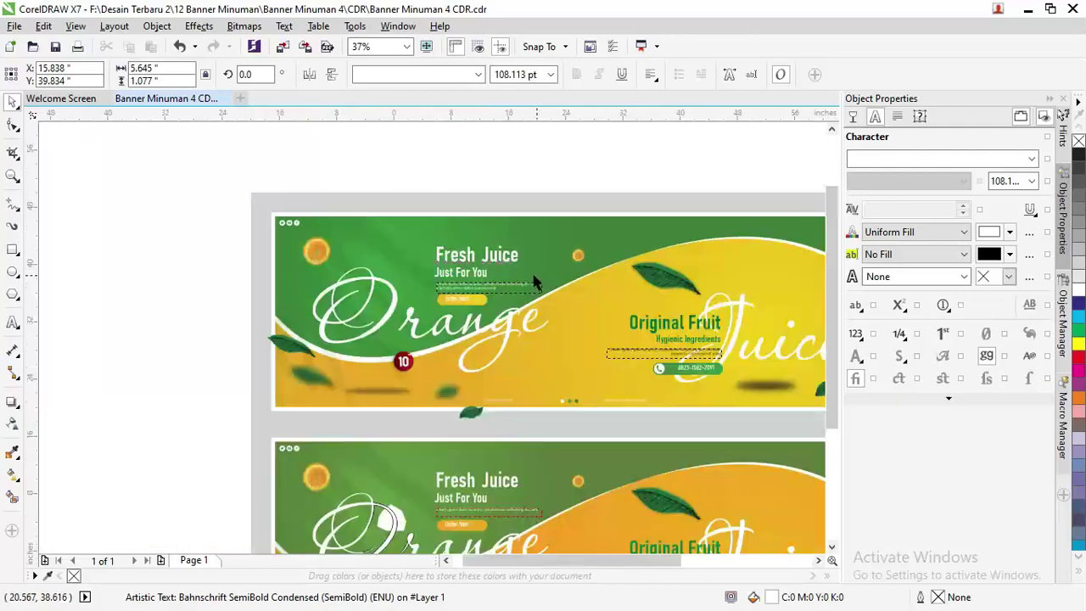
scroll(520, 325, up, 2)
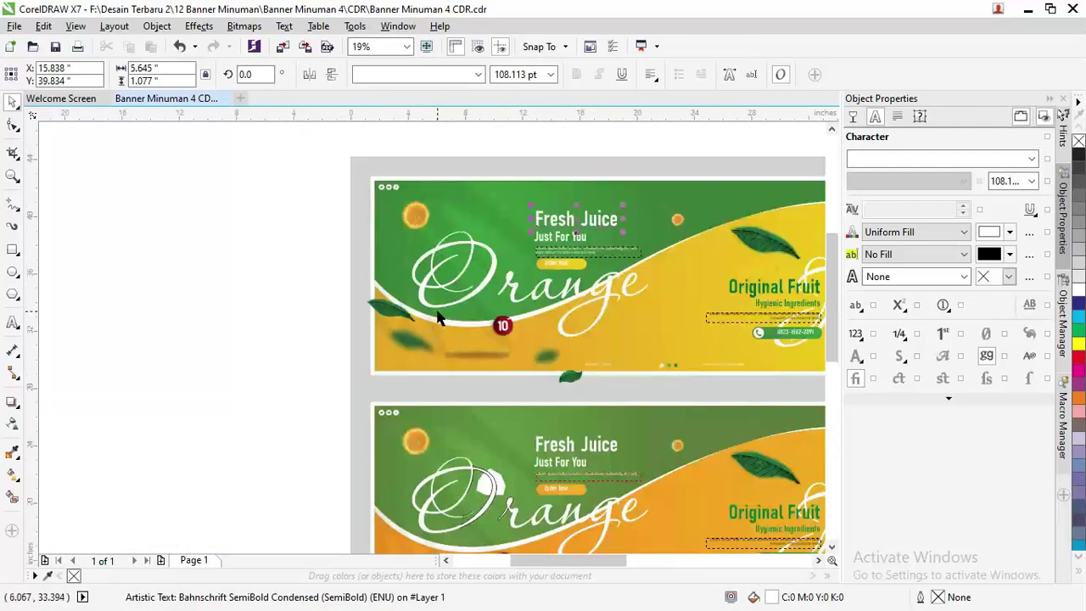
Step: Switch to File Explorer and bring Asset 1 and Asset 2 from the png folder of Banner Minuman 4 into the CorelDRAW document
key(alt+Tab)
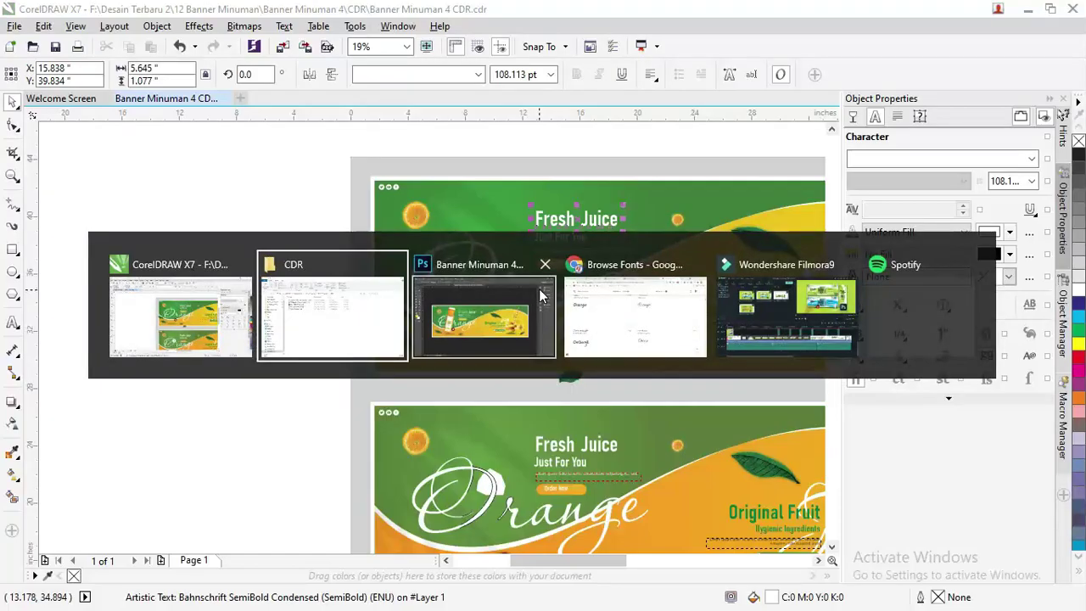
key(alt+Up)
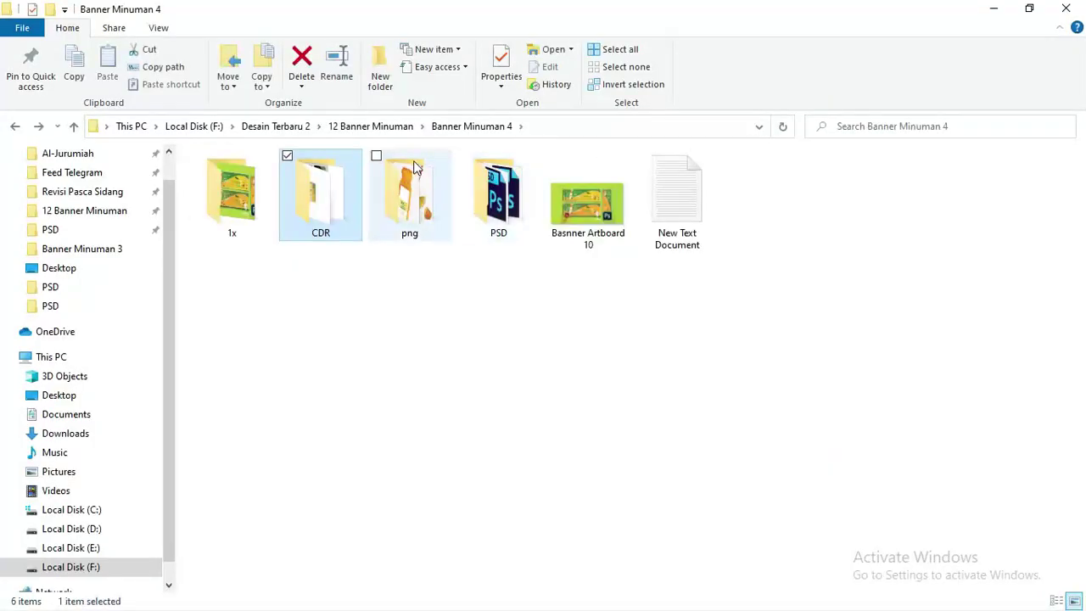
double_click(409, 195)
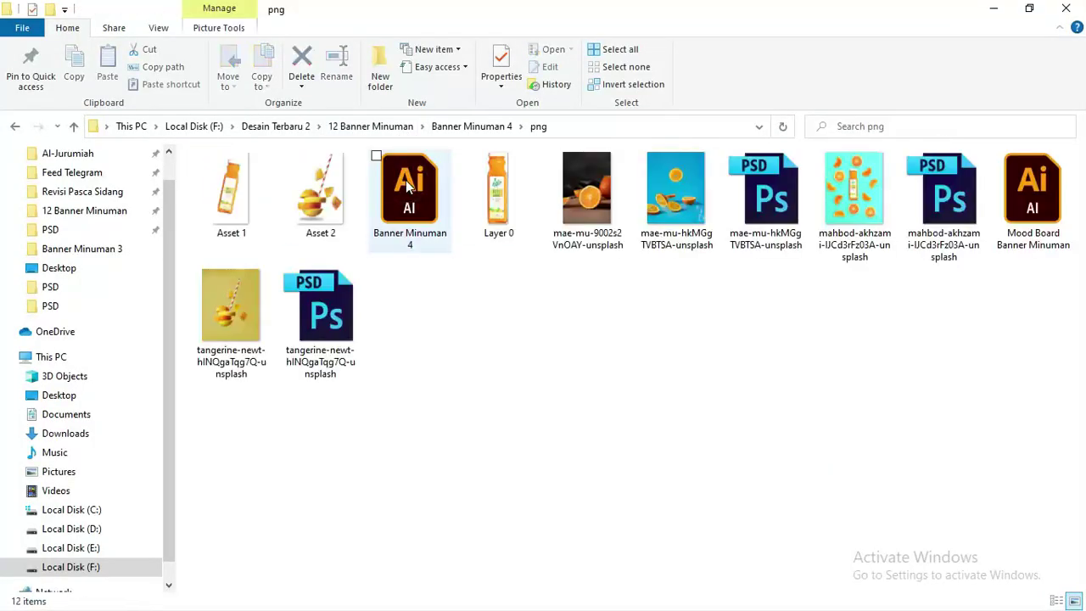
click(240, 192)
ctrl+click(308, 190)
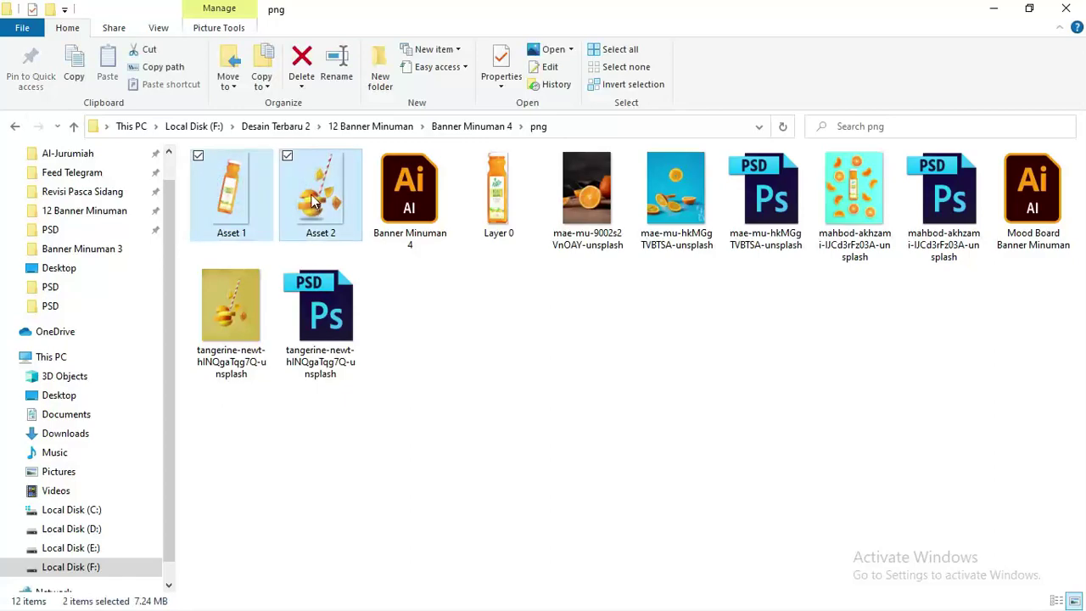
drag(307, 190, 488, 363)
key(alt+Tab)
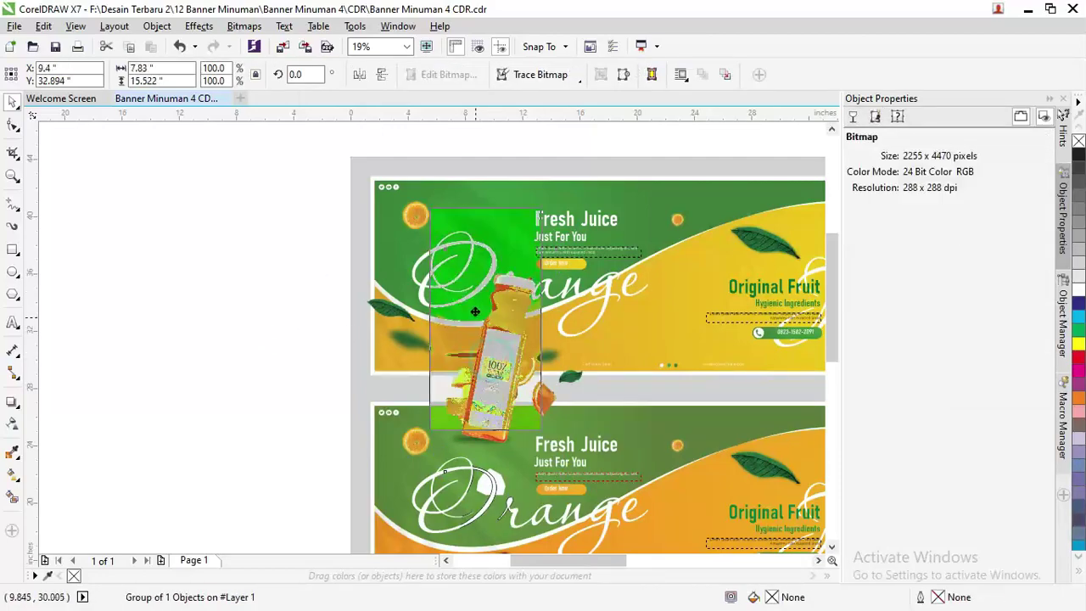
Step: Separate the imported images, placing the bottle left of the page and the stacked oranges over Juice at X 36.603 and Y 35.907 inches
drag(475, 312, 663, 327)
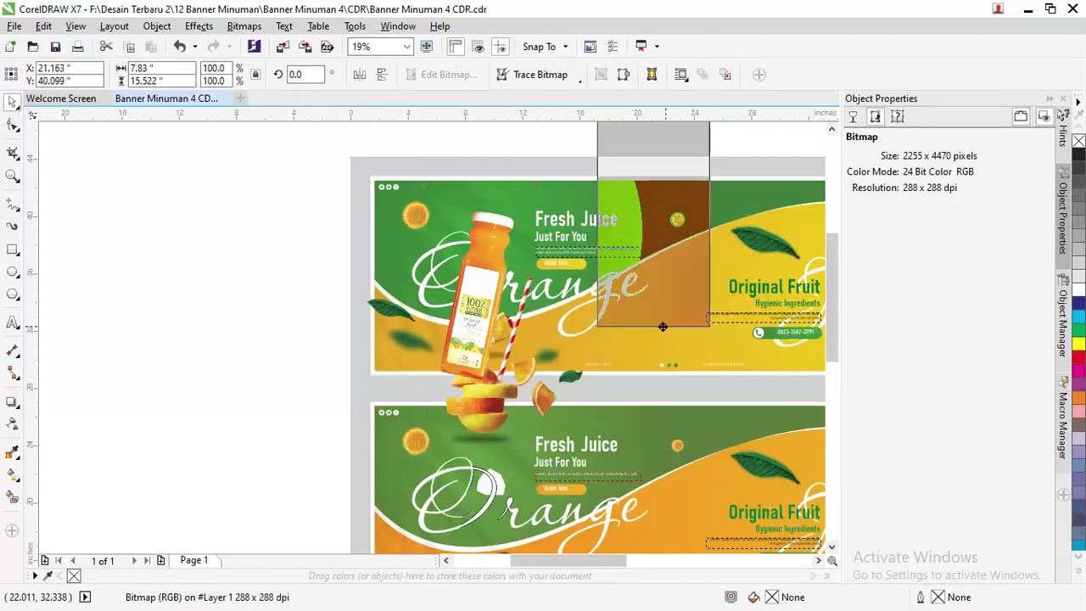
key(ctrl+z)
key(ctrl+z)
key(ctrl+z)
key(ctrl+z)
key(ctrl+z)
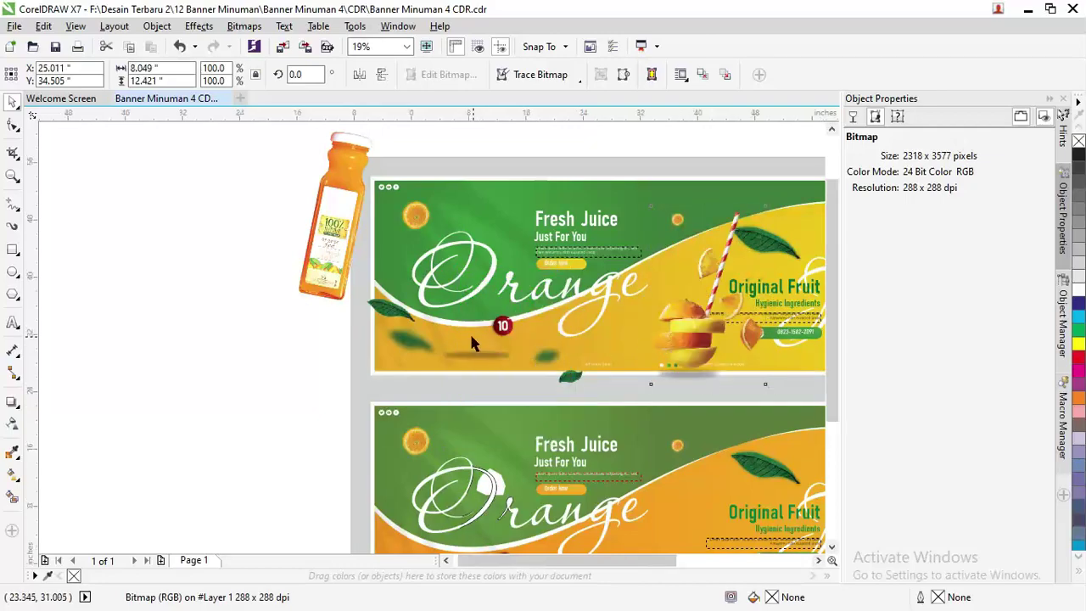
scroll(473, 344, down, 2)
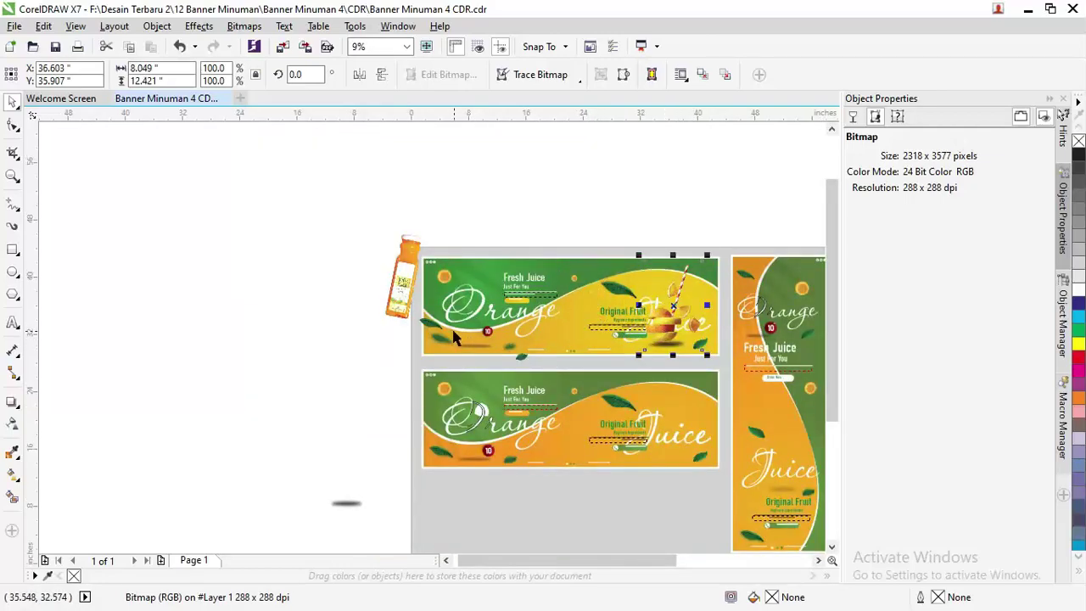
Step: Move the juice bottle onto the upper banner over the Orange lettering, above its shadow at X 9.762 and Y 35.803 inches
drag(407, 293, 621, 350)
scroll(480, 314, up, 5)
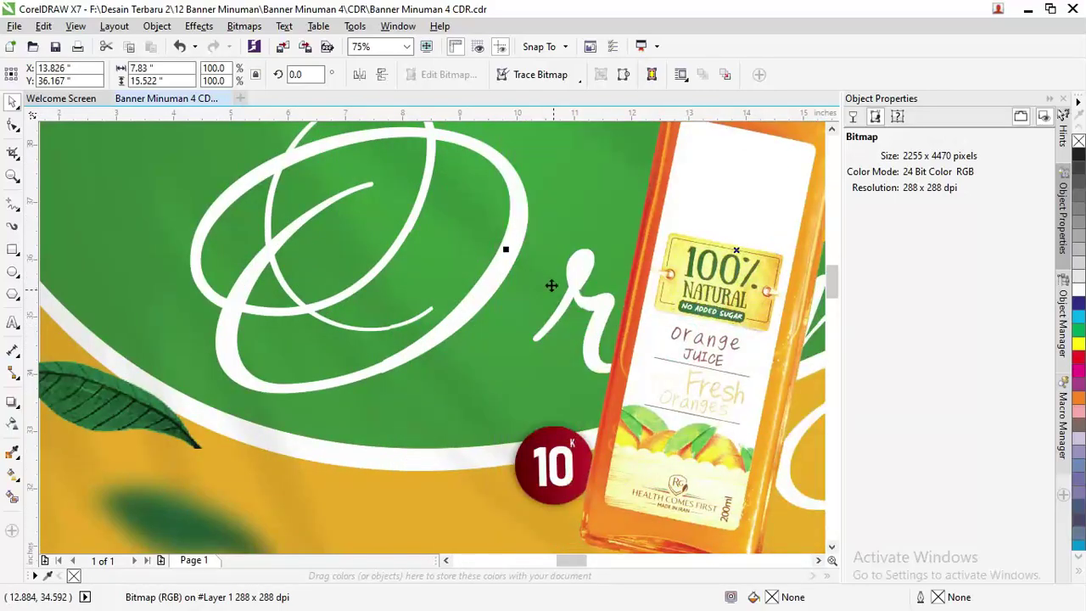
scroll(492, 264, up, 3)
scroll(497, 268, down, 1)
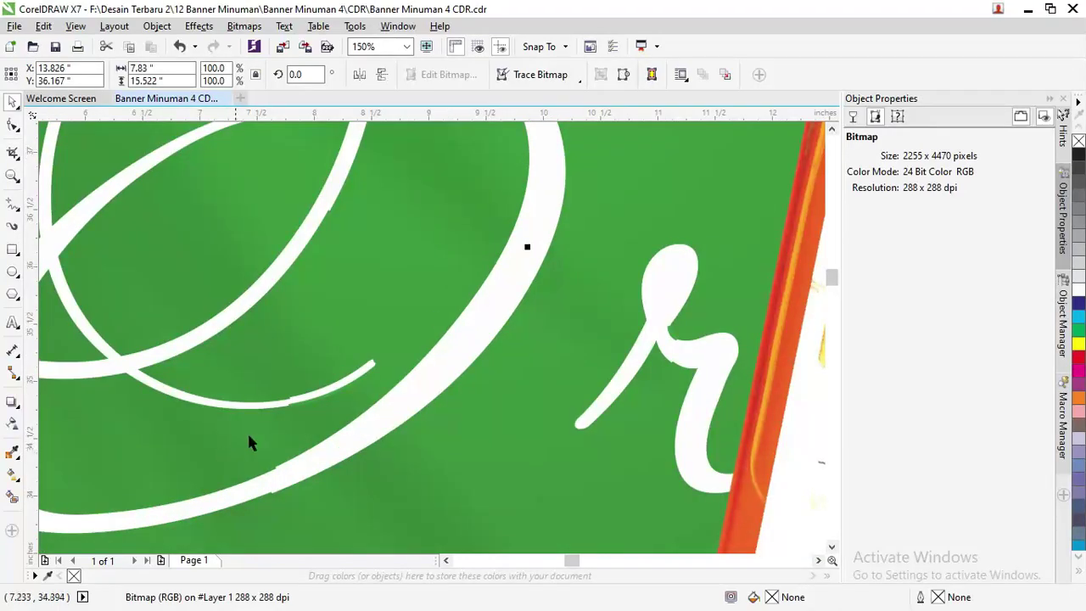
scroll(327, 403, up, 2)
scroll(319, 388, down, 8)
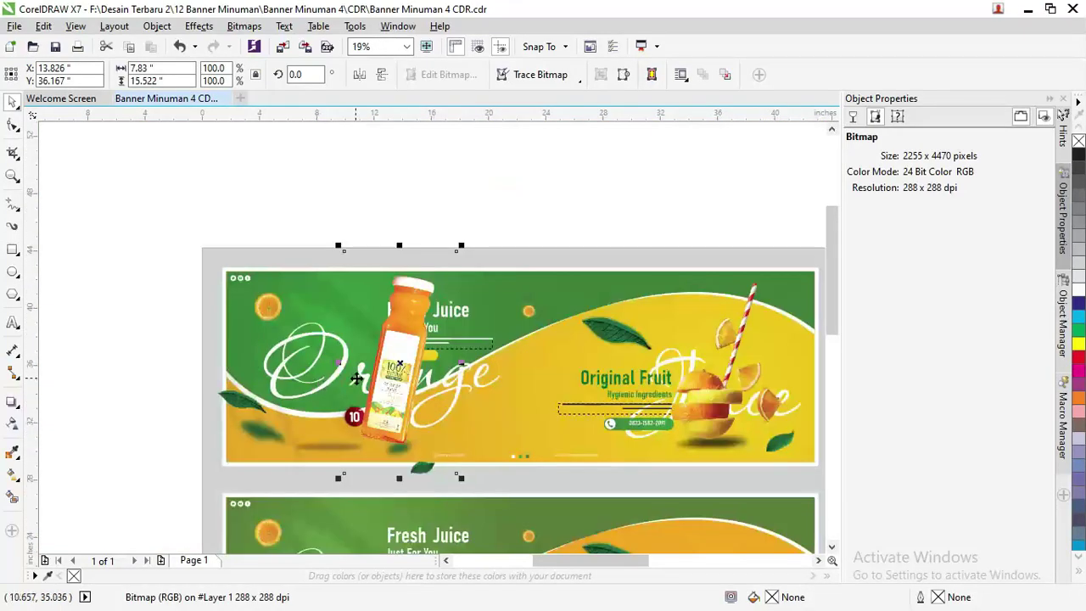
scroll(426, 345, up, 2)
drag(448, 307, 338, 305)
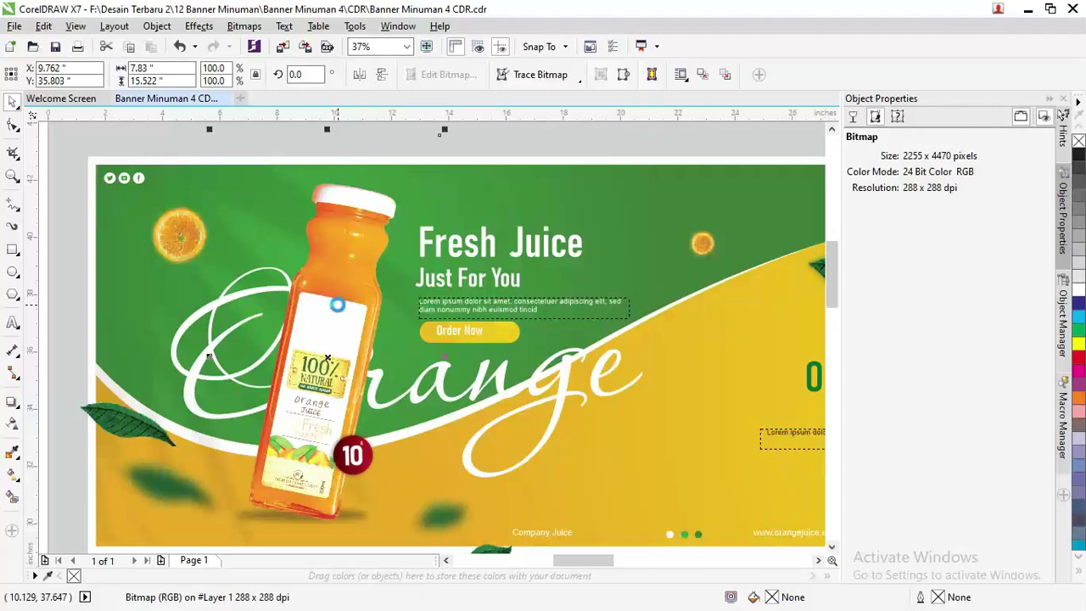
Step: Adjust the juice bottle's stacking order so it sits behind the grouped lettering pieces
drag(337, 304, 338, 306)
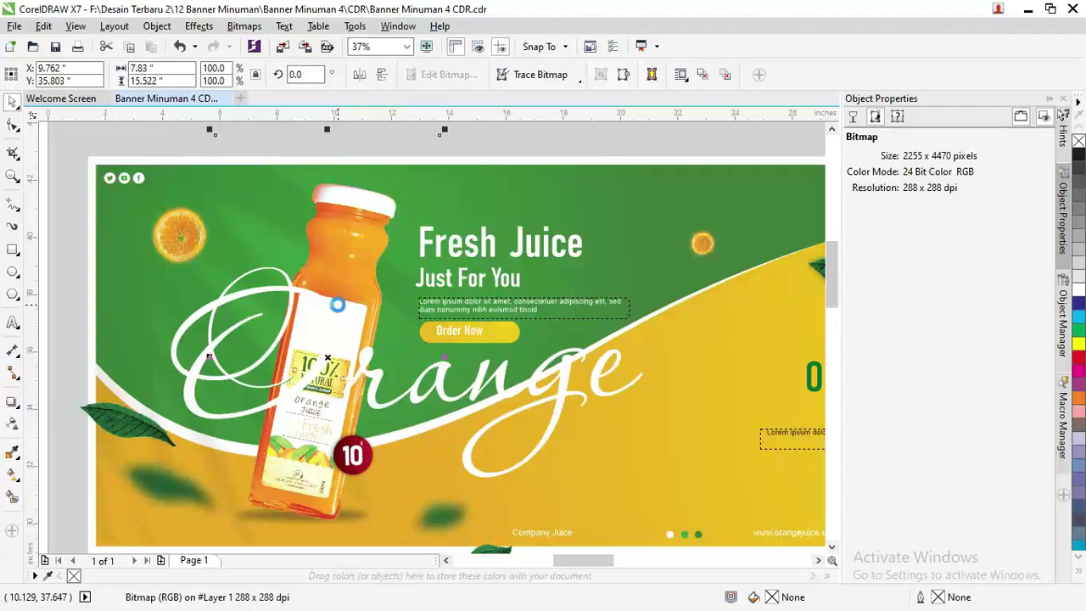
drag(338, 305, 338, 306)
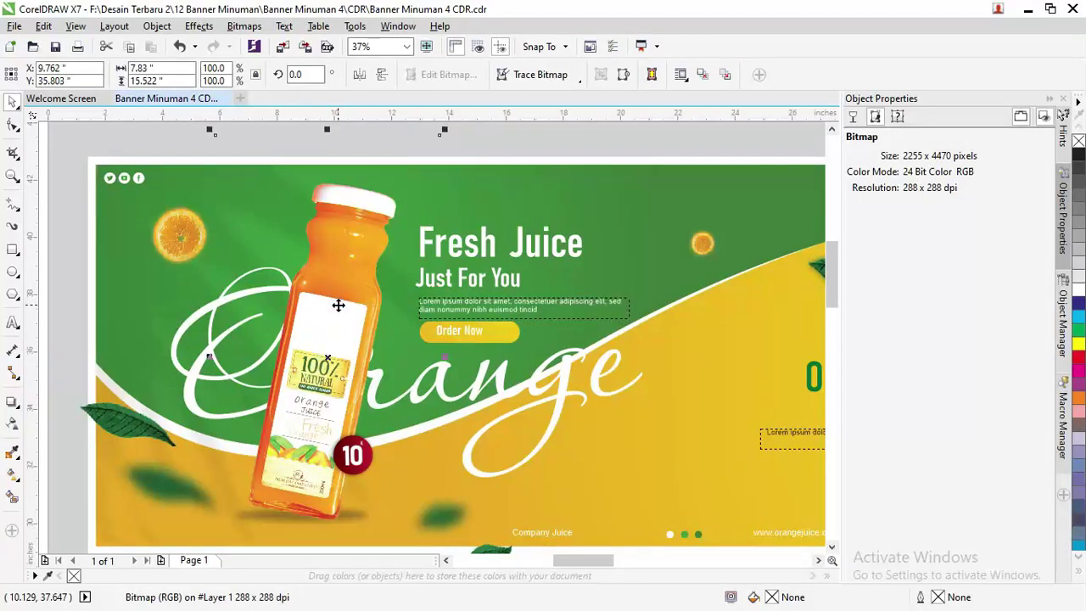
key(ctrl+Page_Down)
Step: Select the group of lettering pieces over the bottle and give it a green outline, C:100 M:0 Y:100 K:0
scroll(339, 305, up, 4)
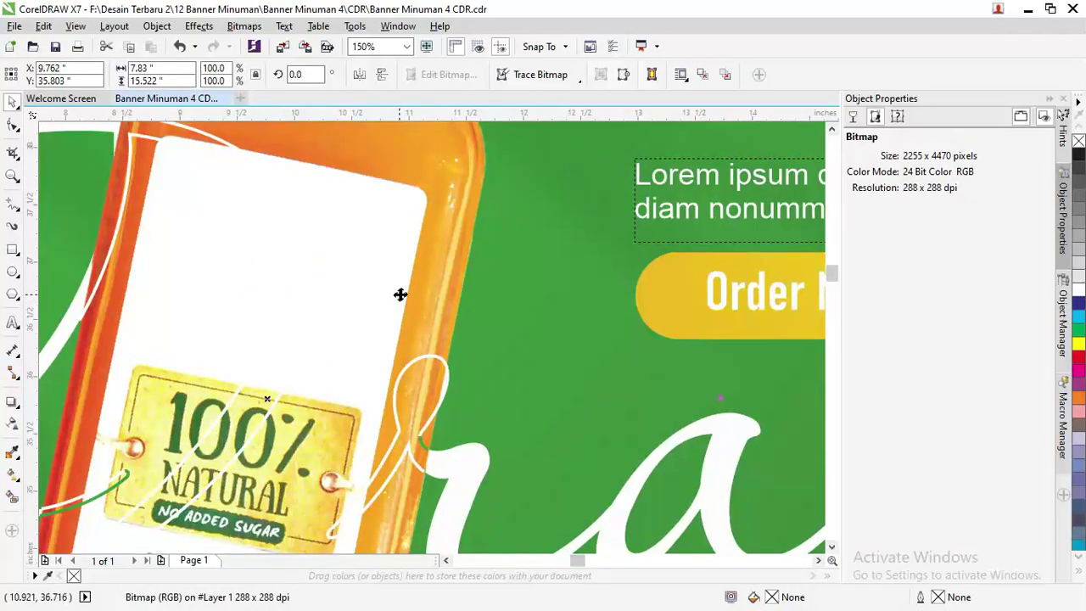
scroll(399, 293, down, 2)
click(471, 239)
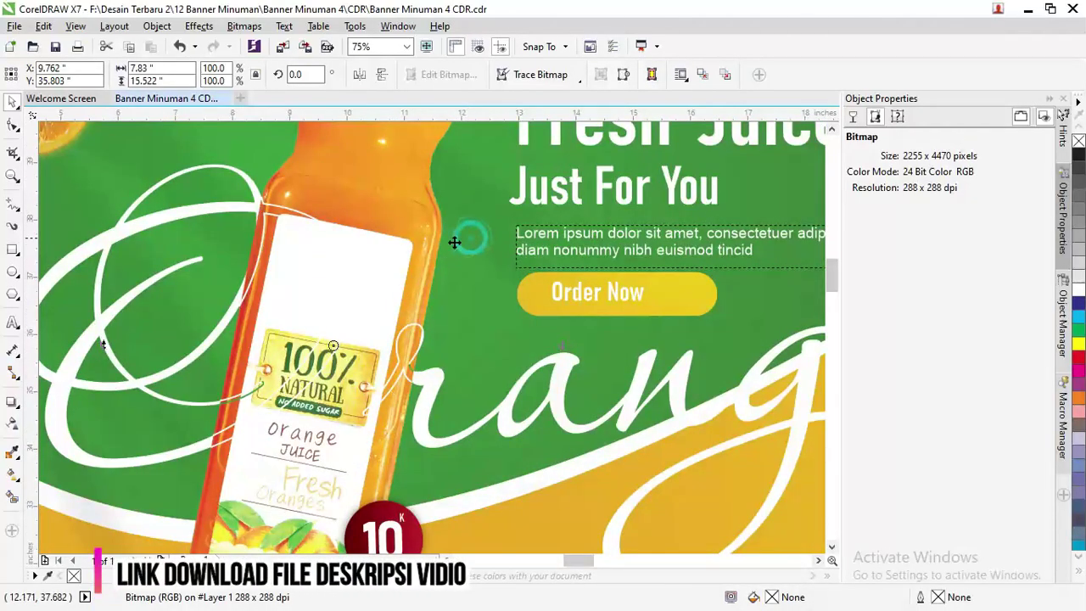
click(316, 208)
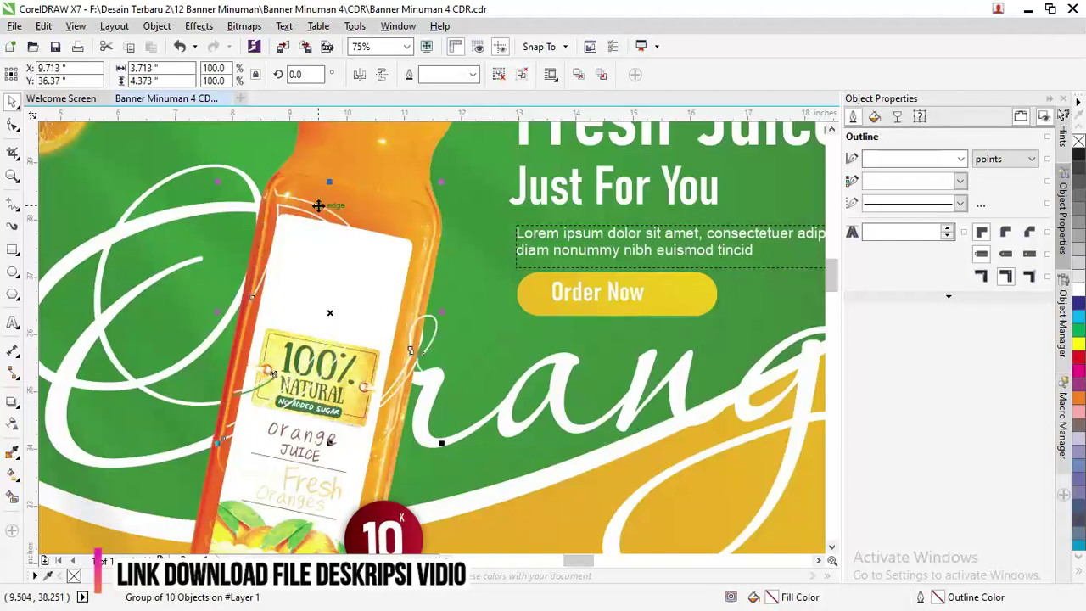
key(ctrl+z)
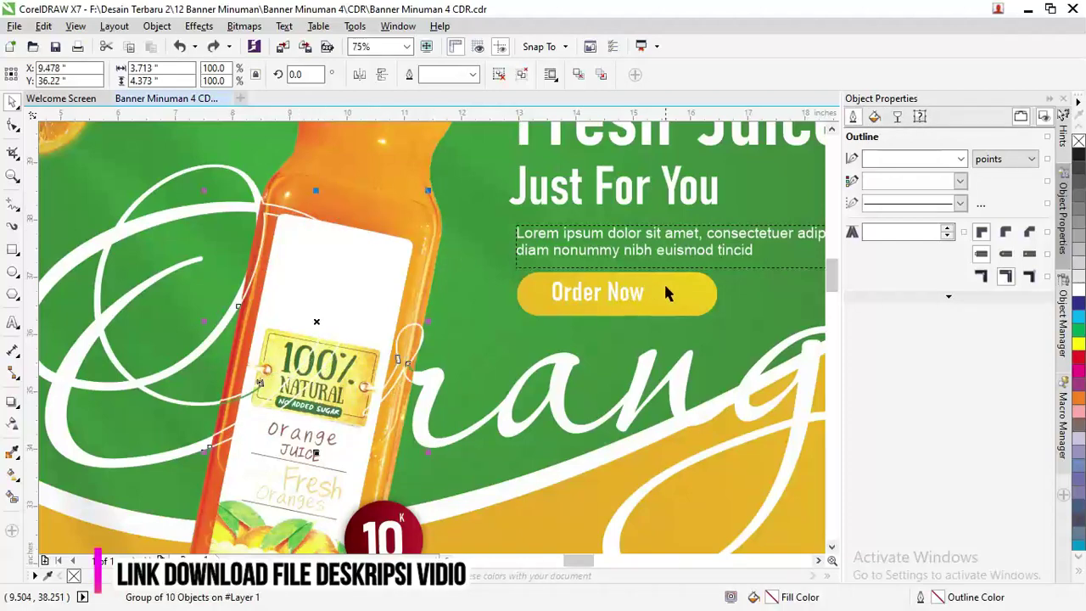
right_click(1079, 333)
scroll(310, 325, down, 2)
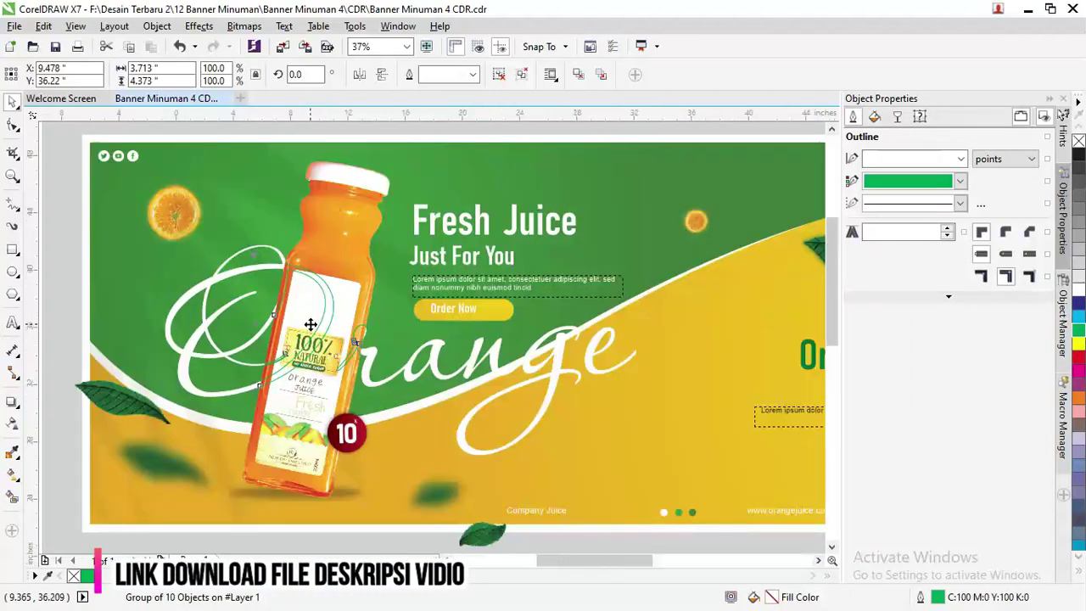
Step: Move the stacked oranges farther right on the upper banner, to X 39.203 and Y 35.811 inches
scroll(704, 373, up, 2)
click(676, 364)
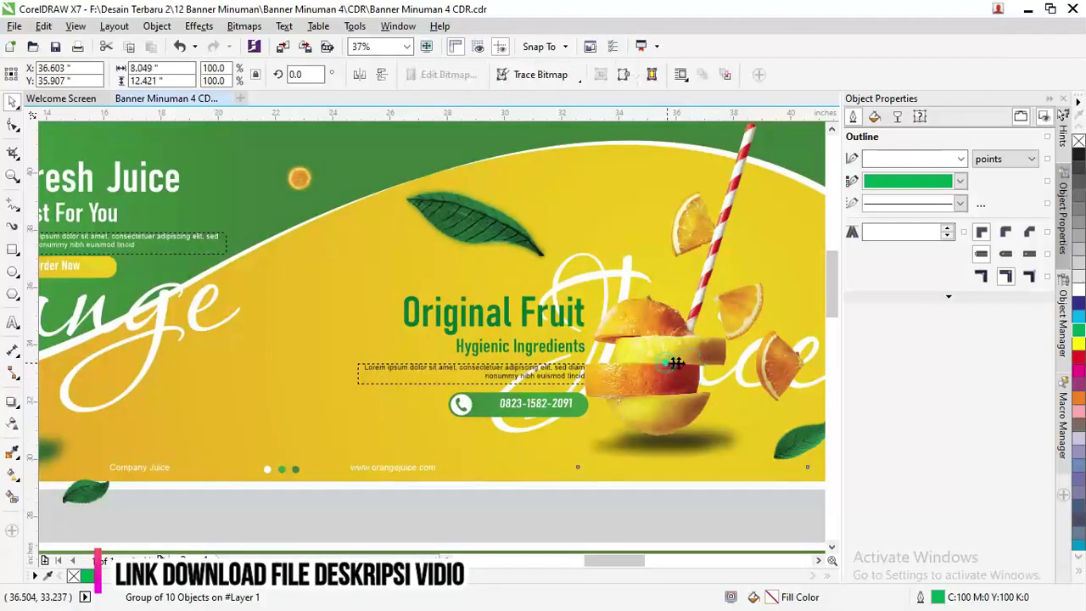
drag(676, 363, 743, 363)
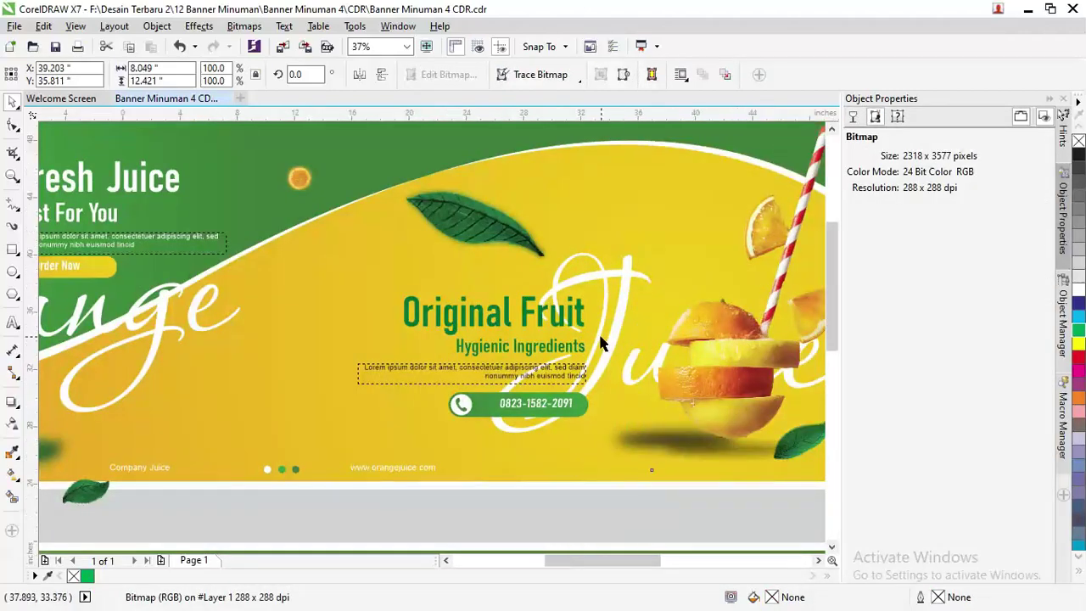
scroll(601, 342, down, 2)
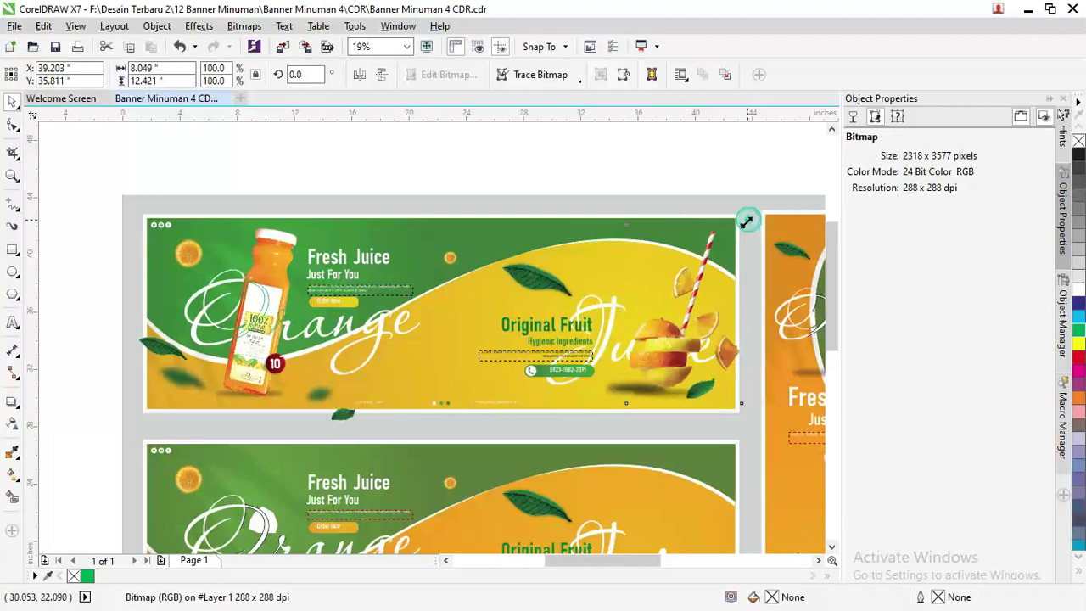
Step: Scale the stacked oranges on the upper banner to 7.369 by 11.372 inches and reposition them at X 38.391, Y 36.04 inches
drag(747, 220, 736, 234)
drag(666, 338, 647, 350)
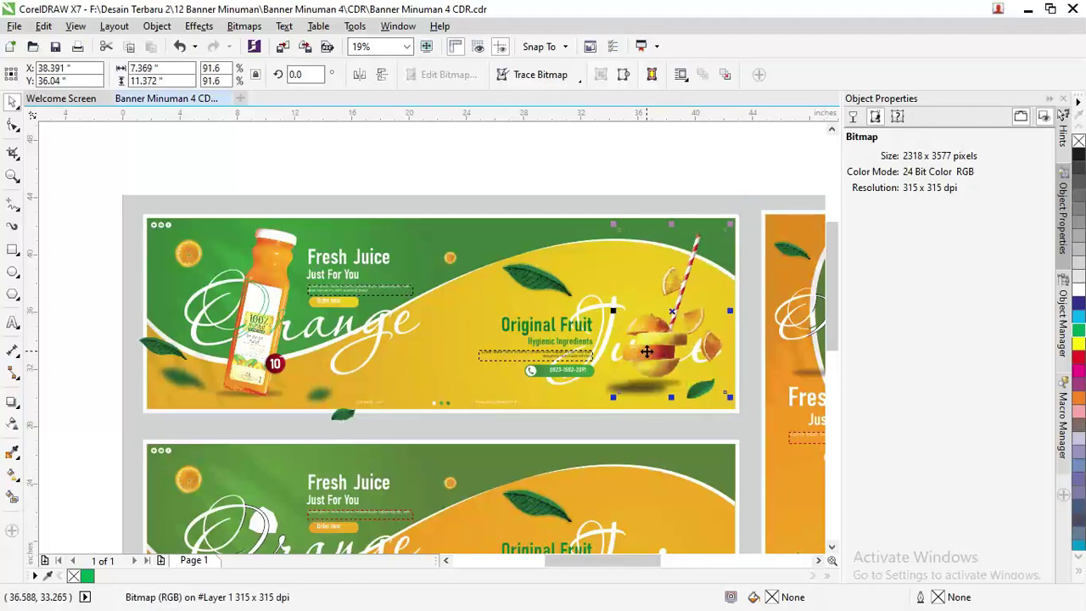
key(super)
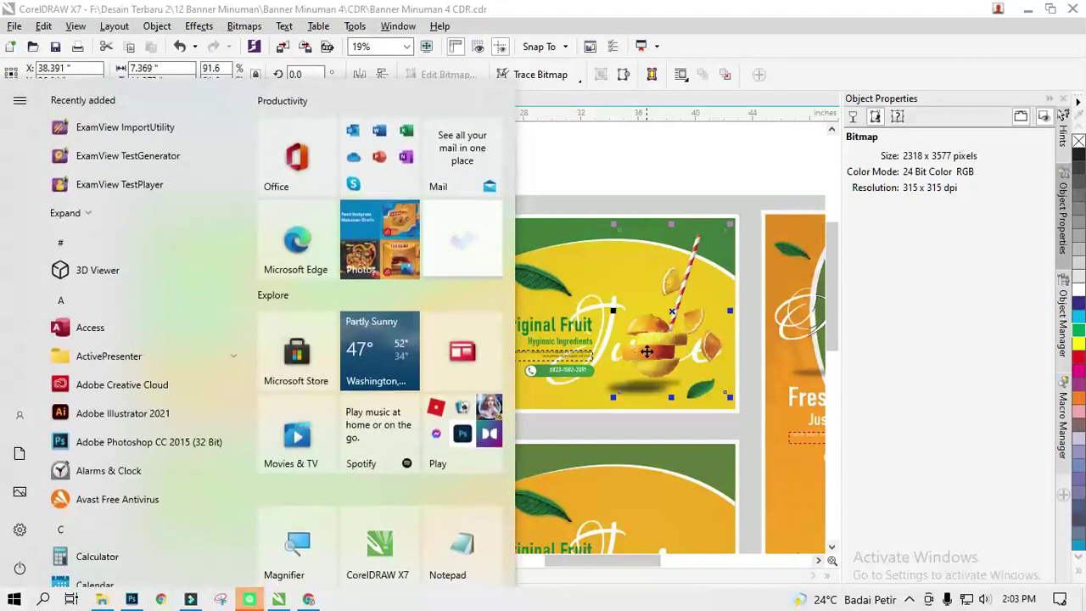
key(Escape)
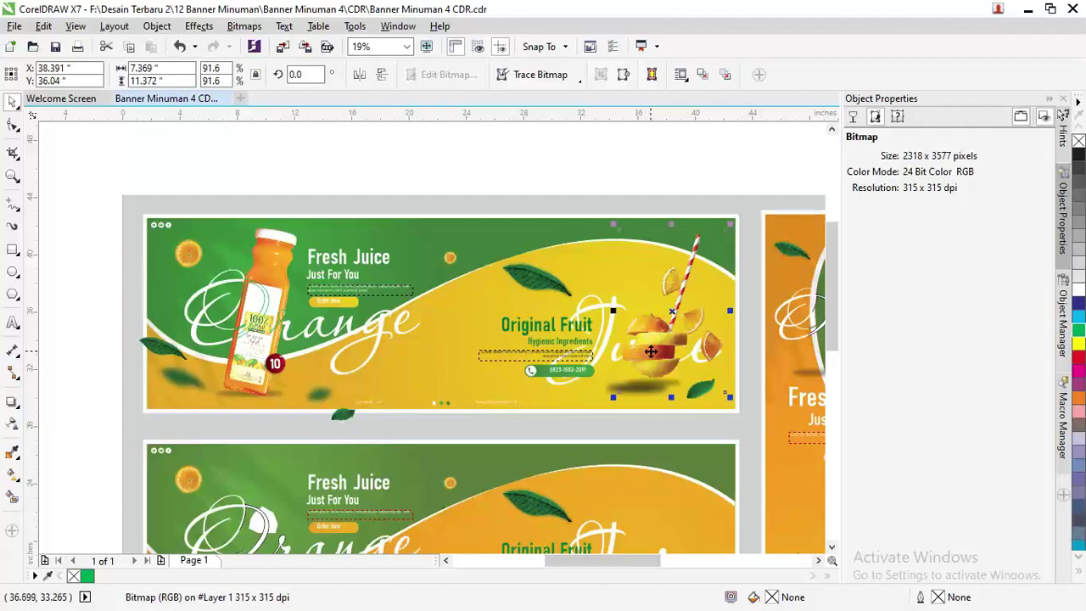
Step: Place the stacked oranges behind the grouped Juice lettering pieces and give that group a white 10 pt outline, C:0 M:0 Y:0 K:0
scroll(650, 352, up, 2)
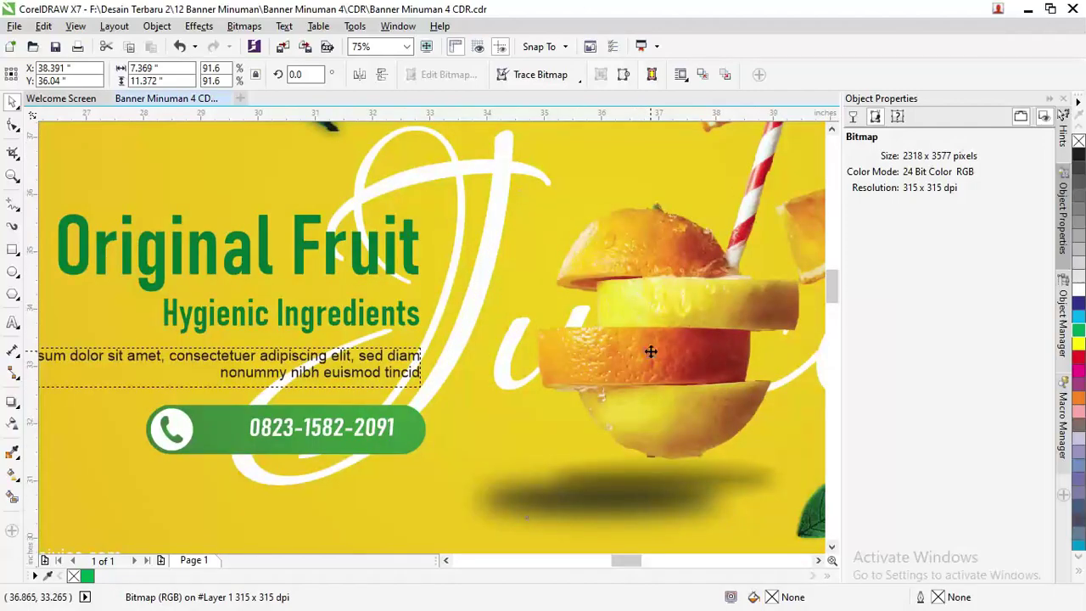
click(651, 351)
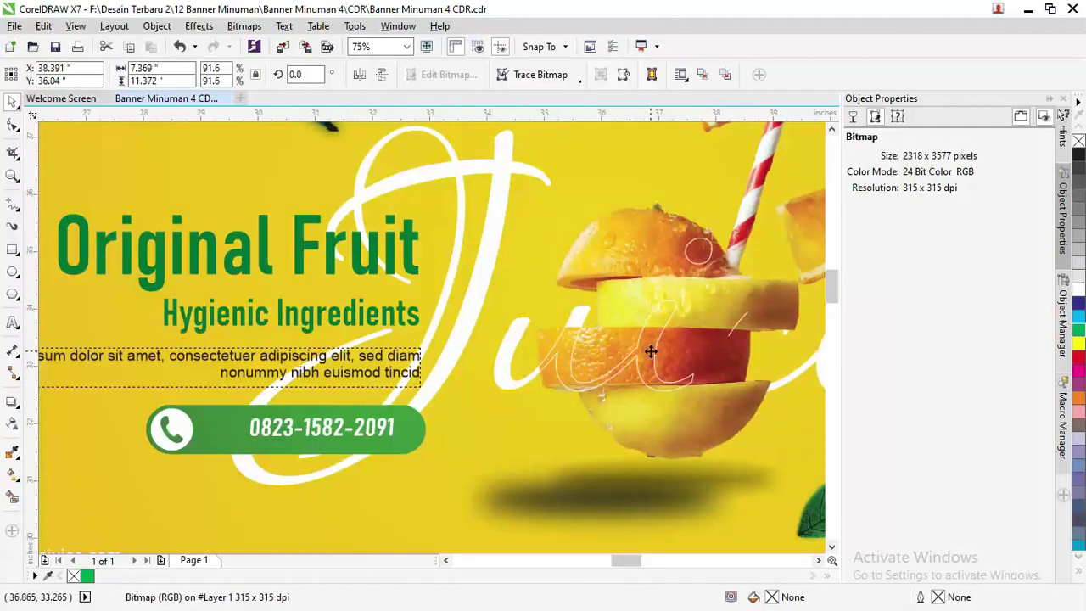
click(655, 349)
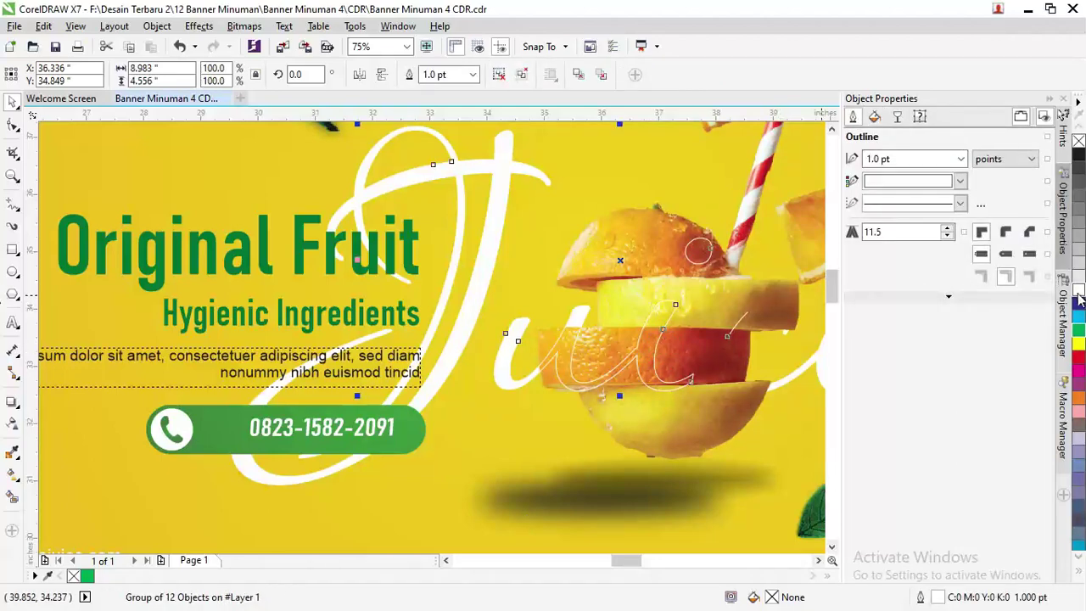
click(961, 158)
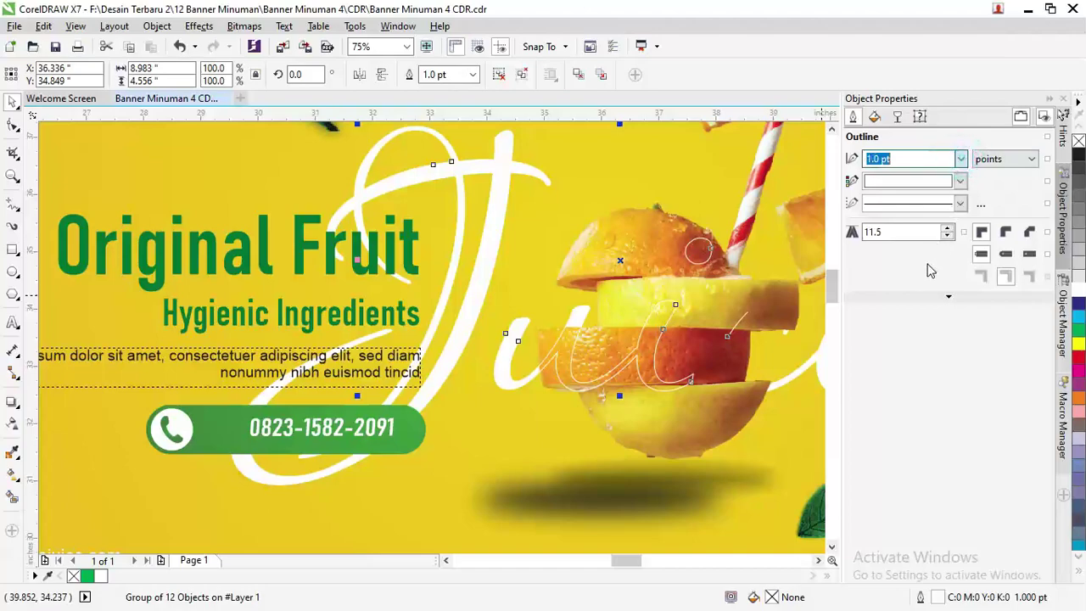
click(922, 296)
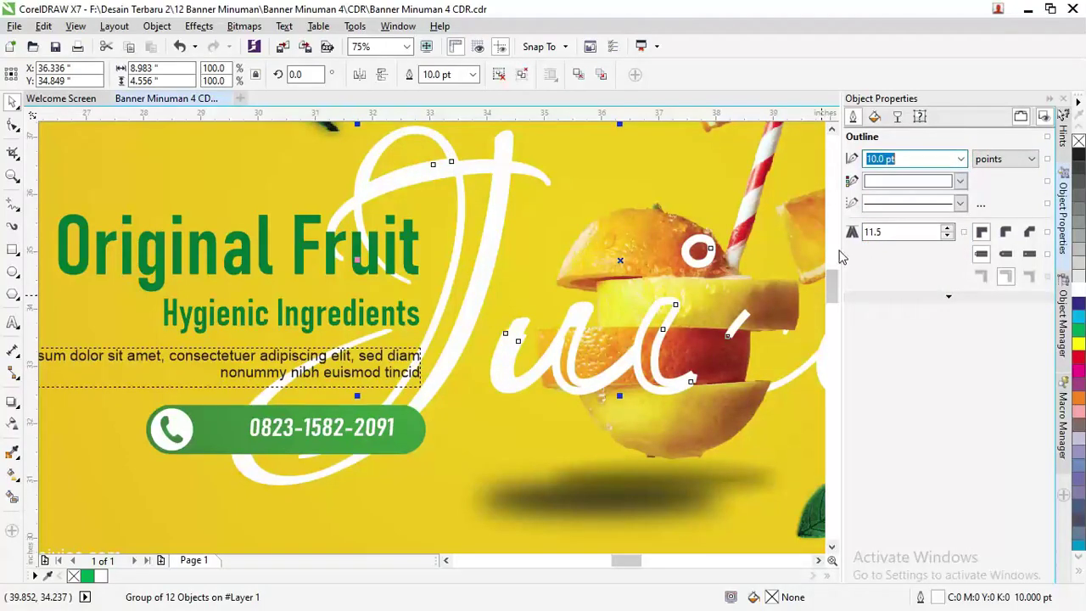
scroll(724, 247, down, 5)
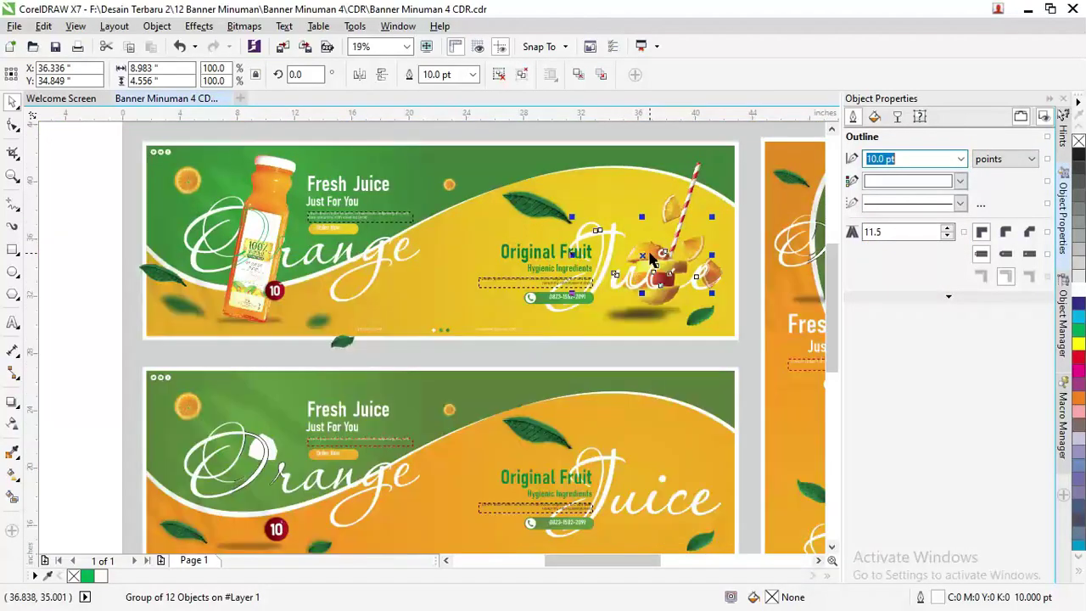
click(566, 354)
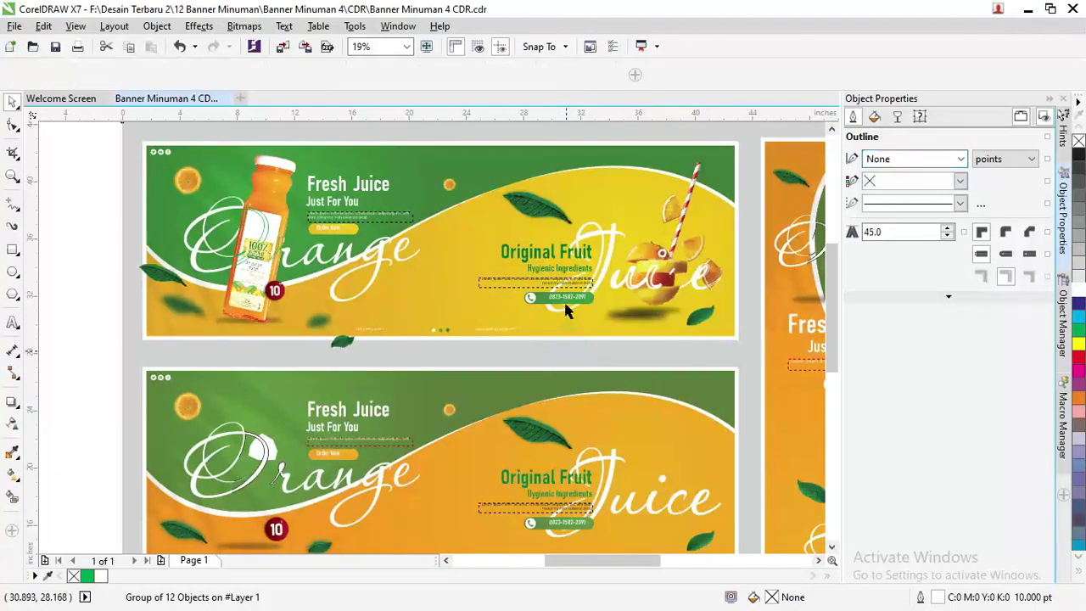
Step: Select the phone number badge group on the upper banner and inspect it up close
scroll(567, 305, up, 2)
click(566, 293)
scroll(566, 291, up, 2)
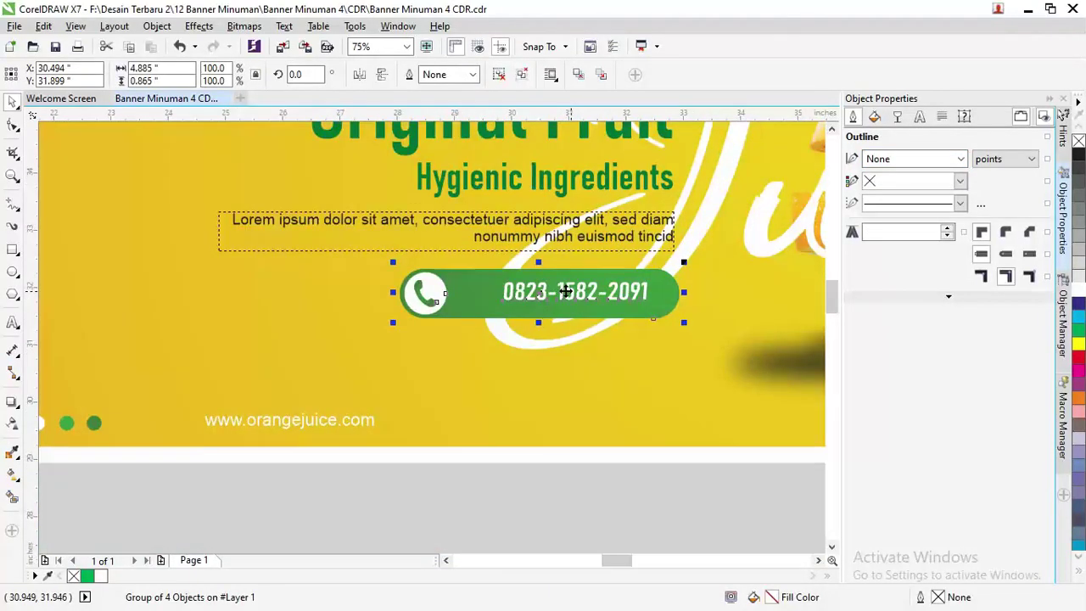
scroll(566, 291, down, 4)
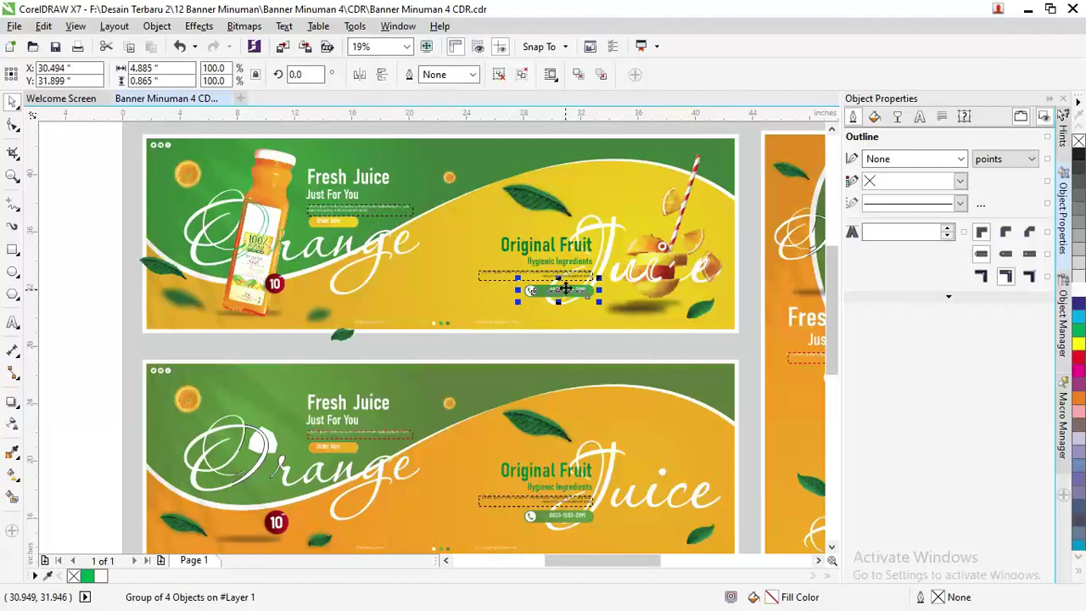
Step: Move the leaf bitmap above the Original Fruit heading on the upper banner to X 24.752 and Y 36.024 inches
click(535, 200)
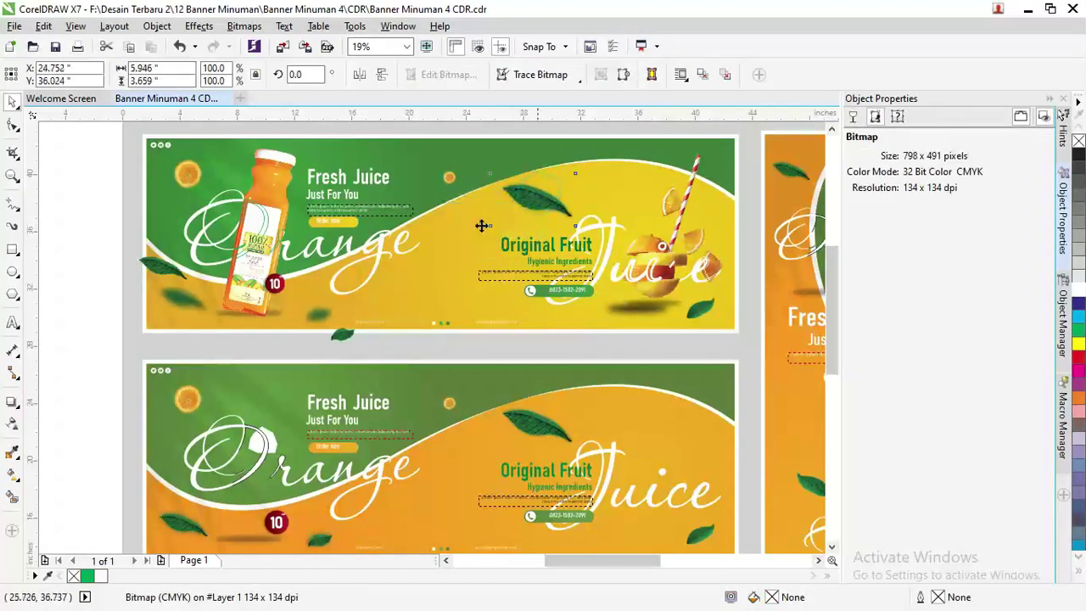
scroll(398, 223, down, 4)
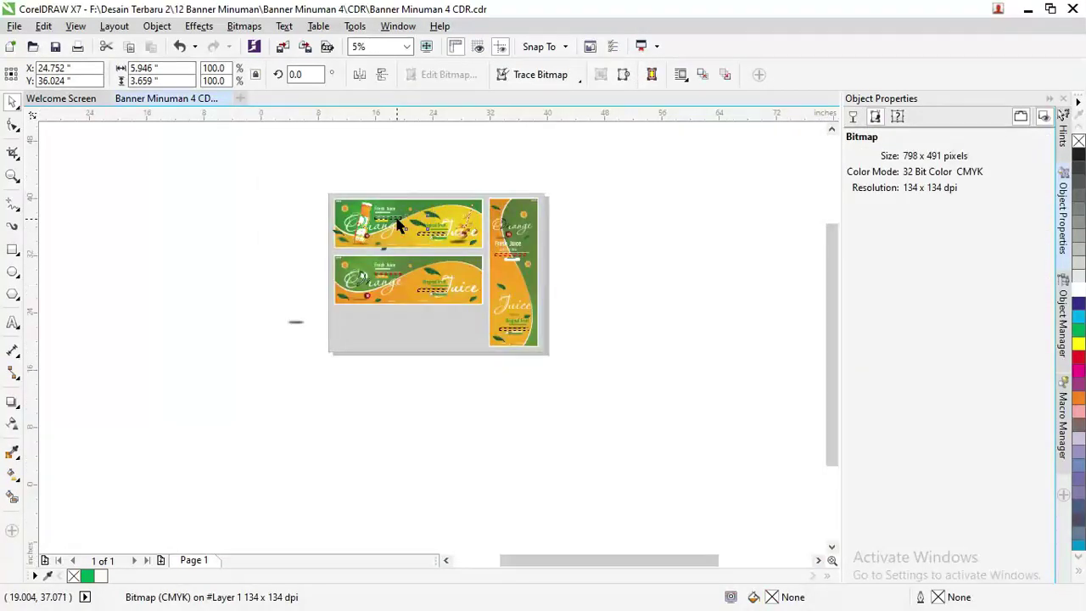
scroll(399, 222, up, 2)
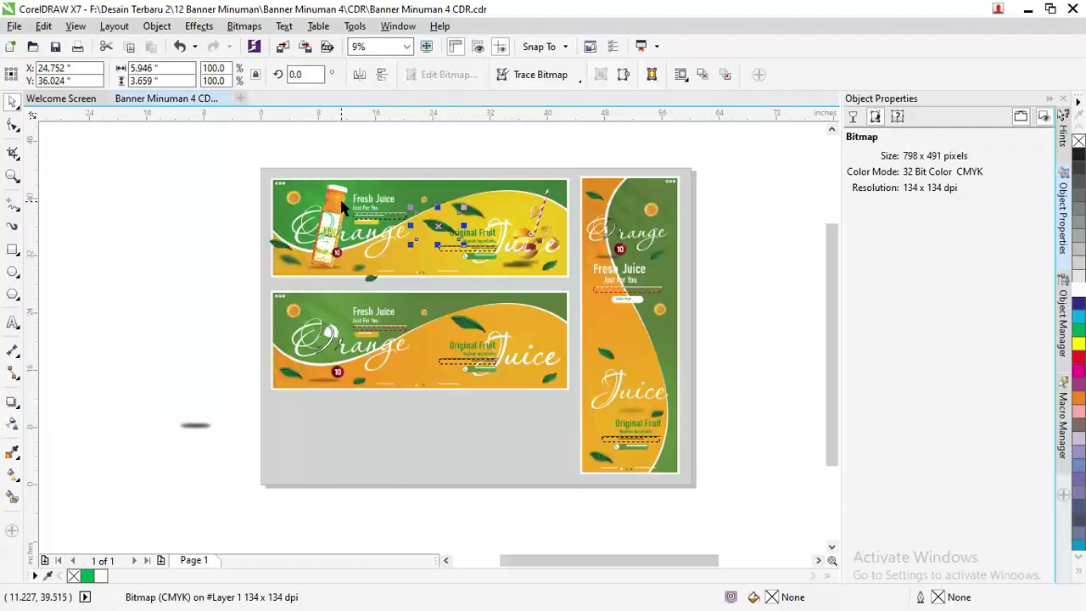
scroll(342, 204, up, 2)
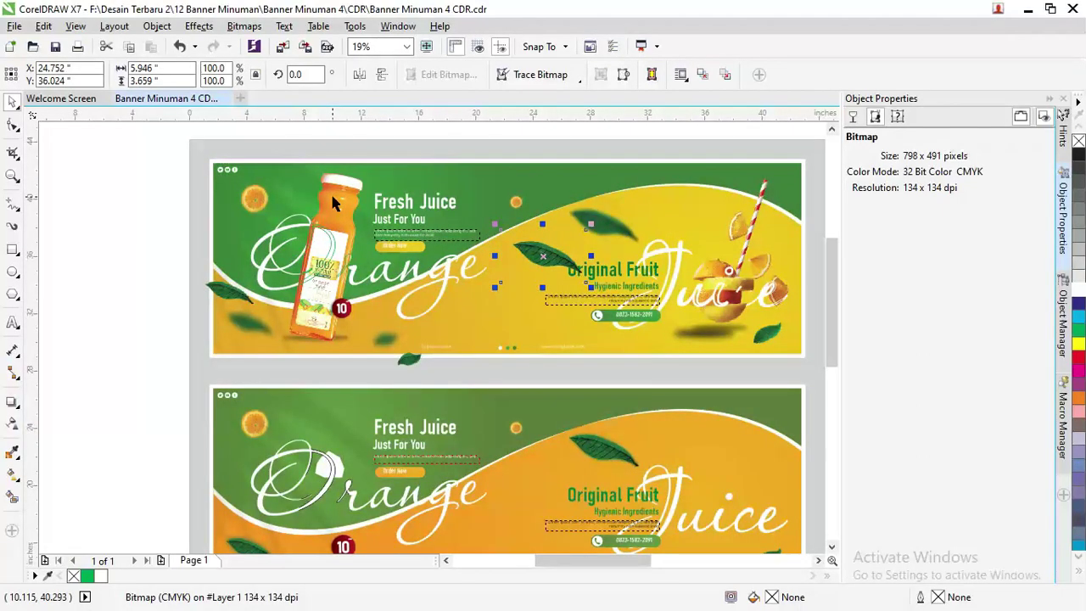
Step: Move the orange slice bitmap off the upper banner's left edge, then shift the slice group beneath it and undo that shift
click(255, 199)
drag(254, 200, 189, 196)
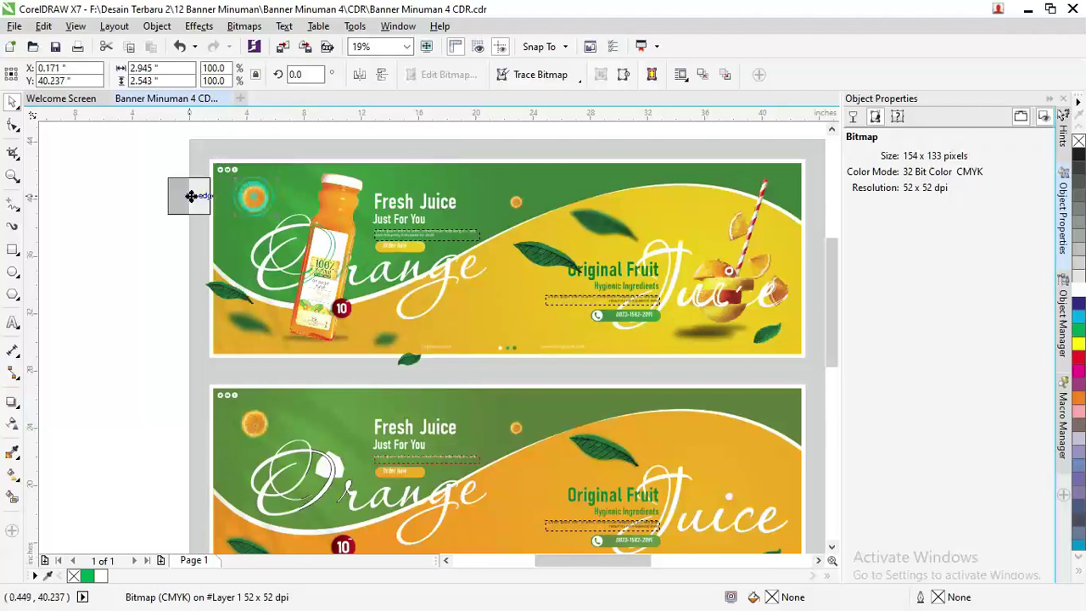
click(253, 202)
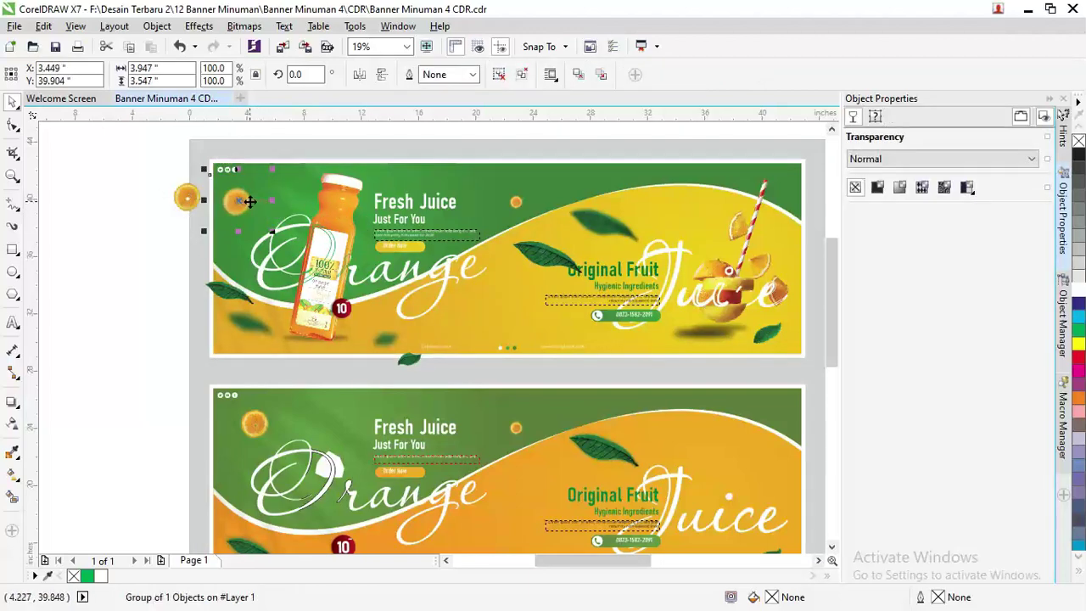
key(ctrl+z)
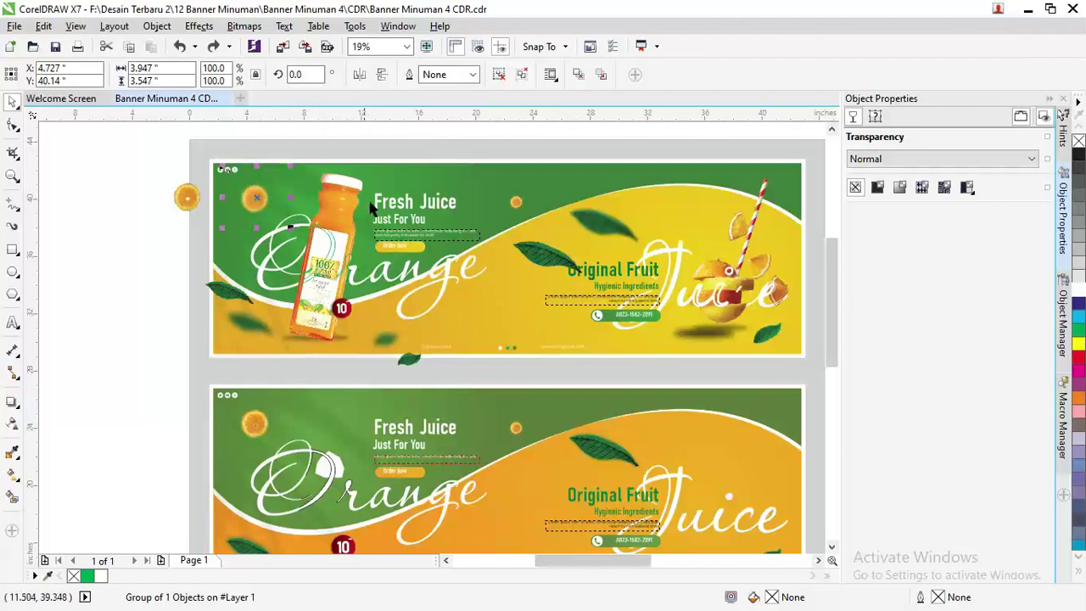
scroll(332, 211, down, 3)
scroll(396, 243, up, 2)
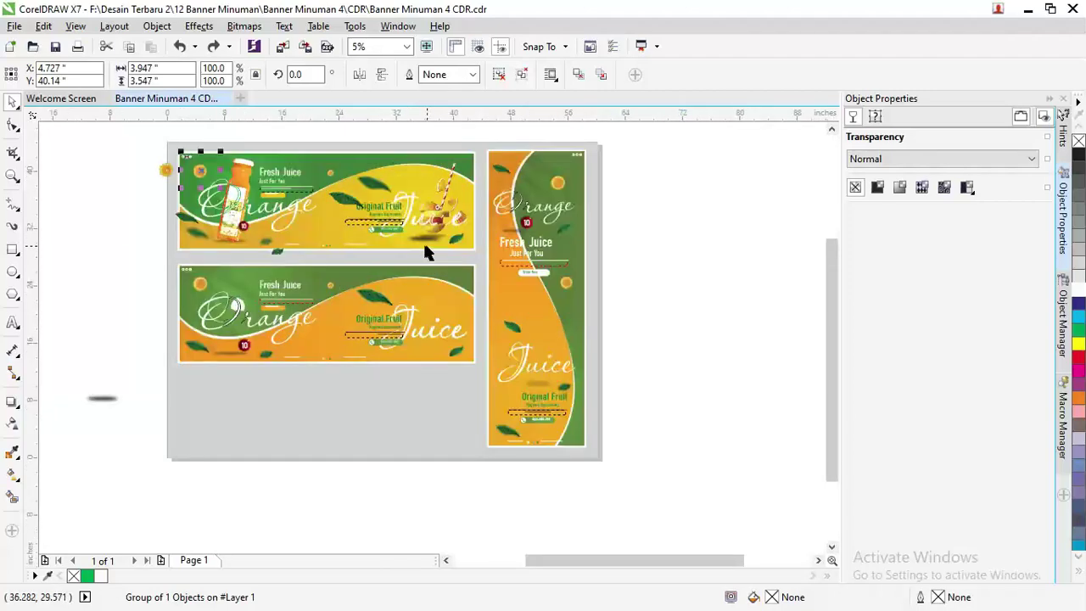